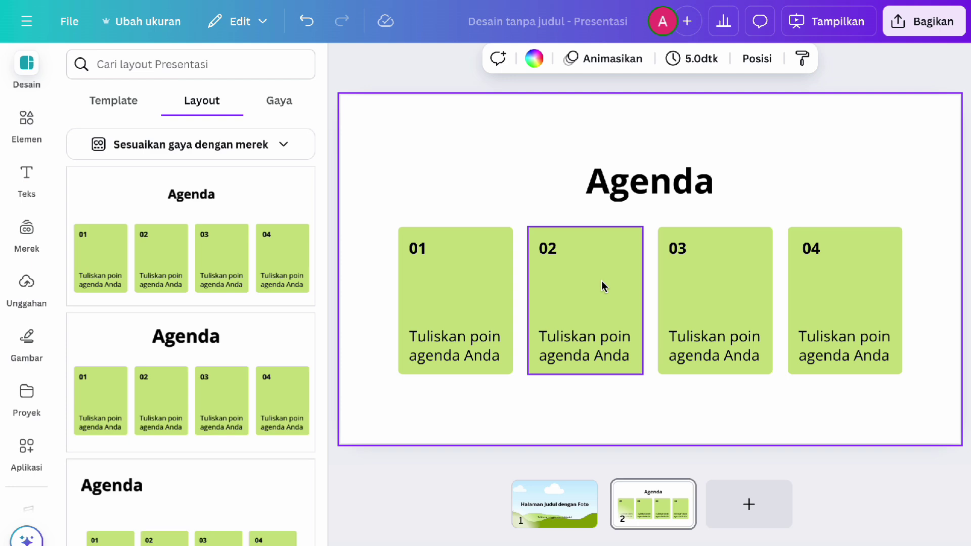
Apply the Agenda layout with four white cards on a green block beside the title to page 2
scroll(216, 503, down, 10)
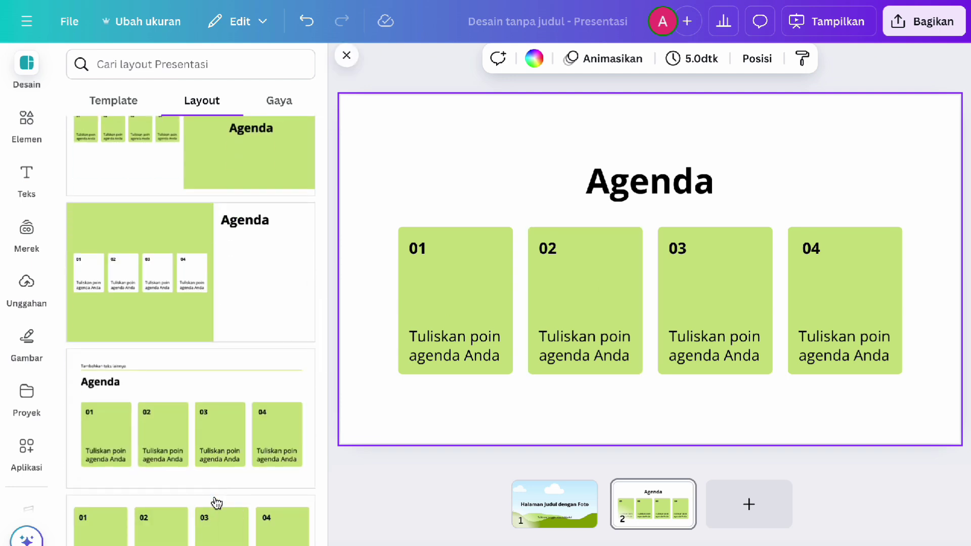
scroll(227, 486, down, 5)
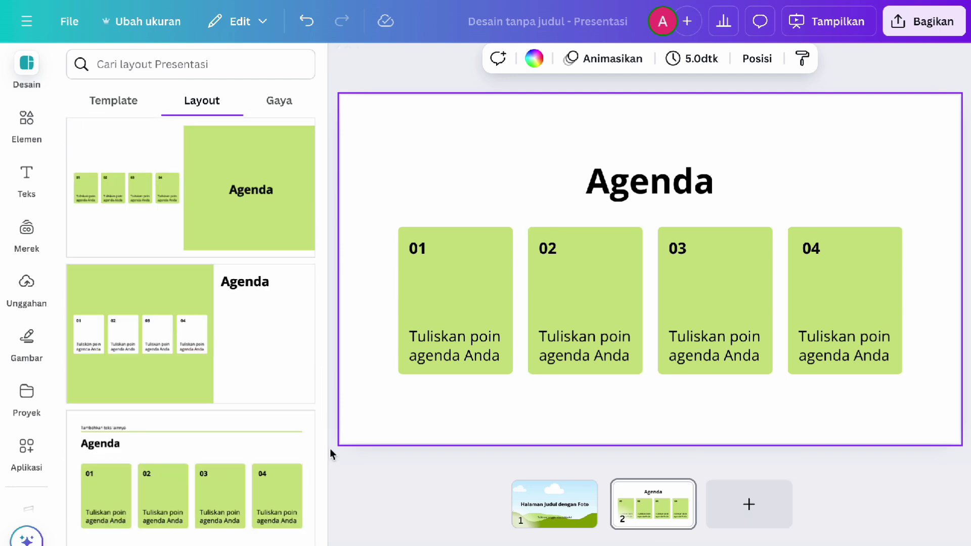
click(265, 335)
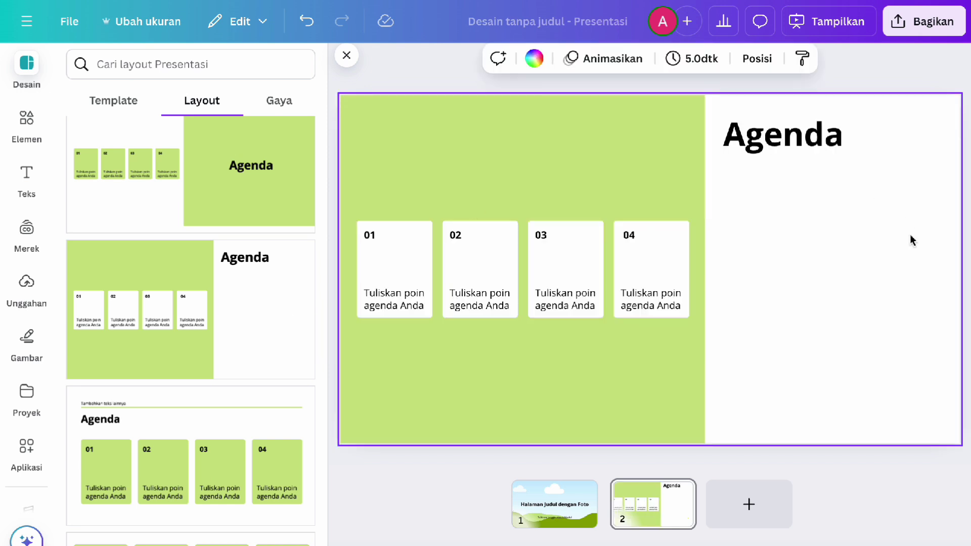
Add a third page and apply the "Tambahkan teks" layout with four icon columns
click(766, 490)
click(113, 491)
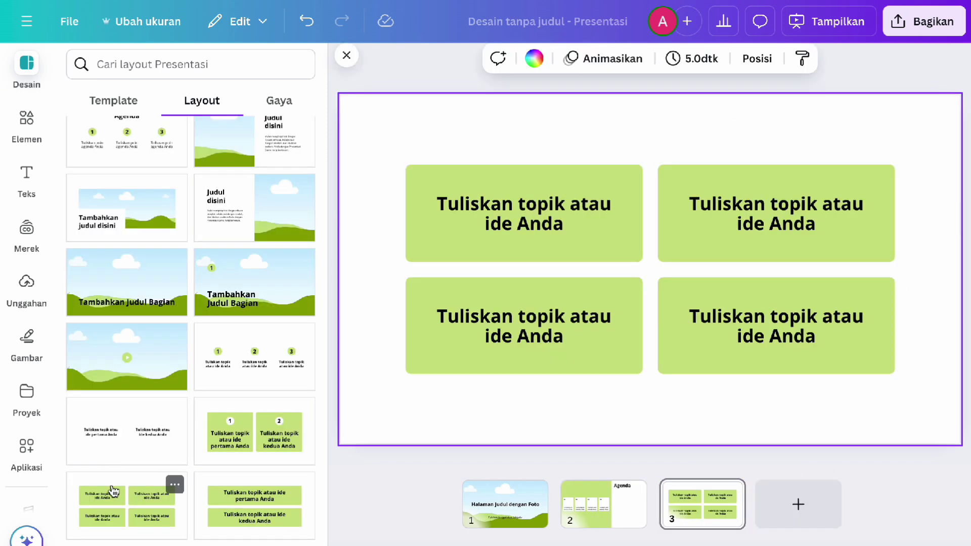
scroll(221, 303, up, 10)
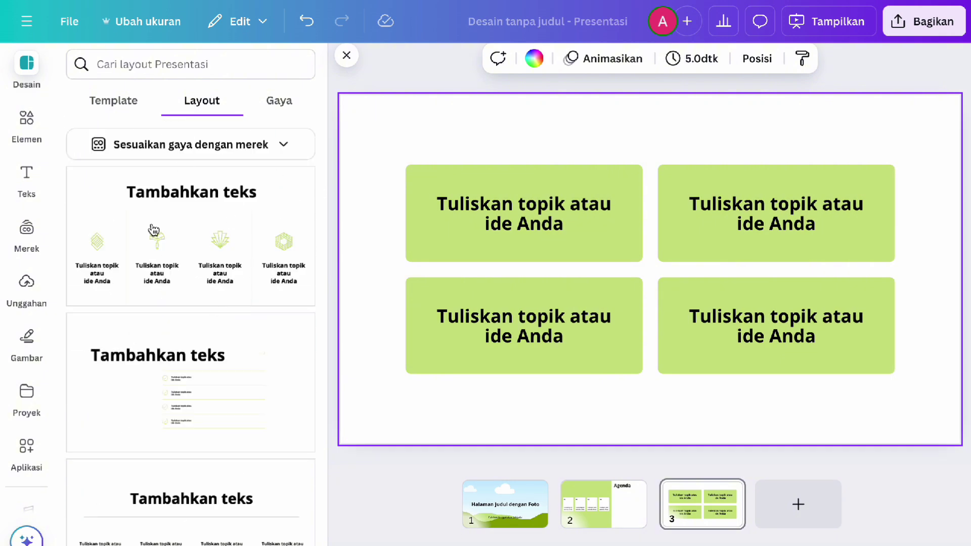
click(309, 275)
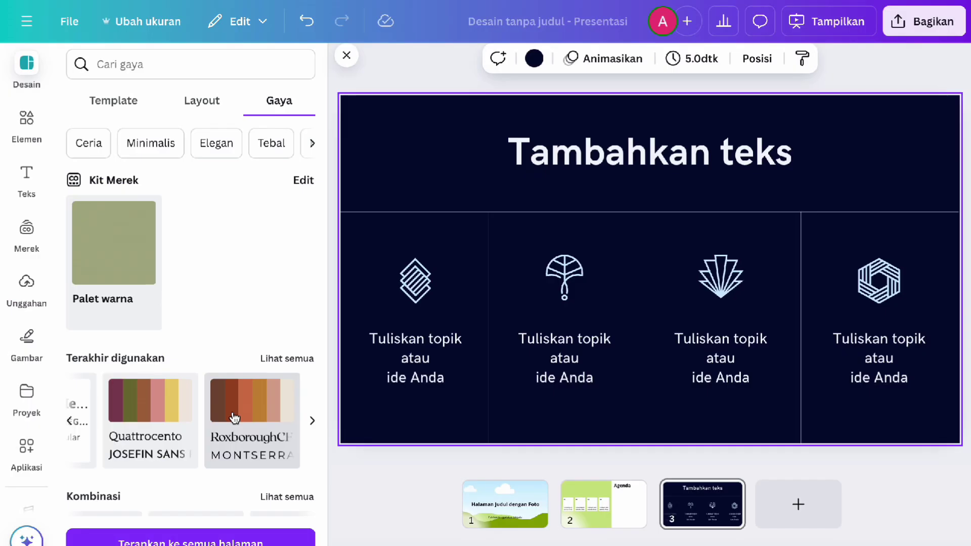
Apply the Glacial Indifference and HK Grotesk Light combination from the Minimalis styles to page 3 and shuffle its colours
click(232, 449)
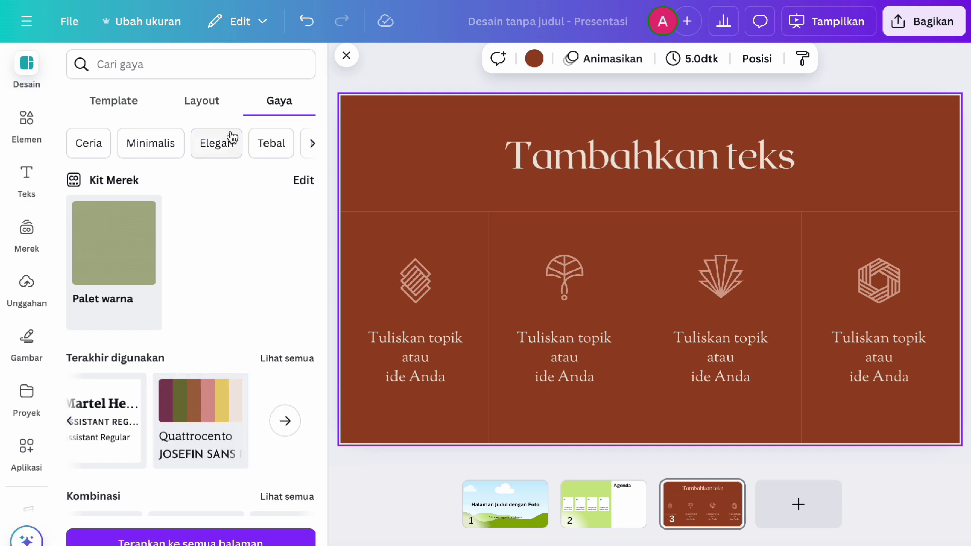
click(142, 144)
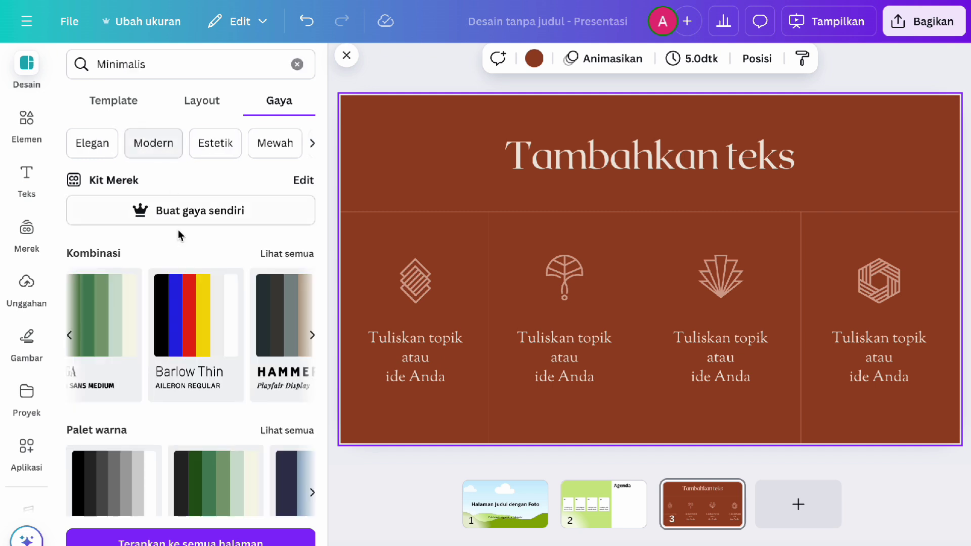
scroll(234, 314, right, 4)
click(216, 309)
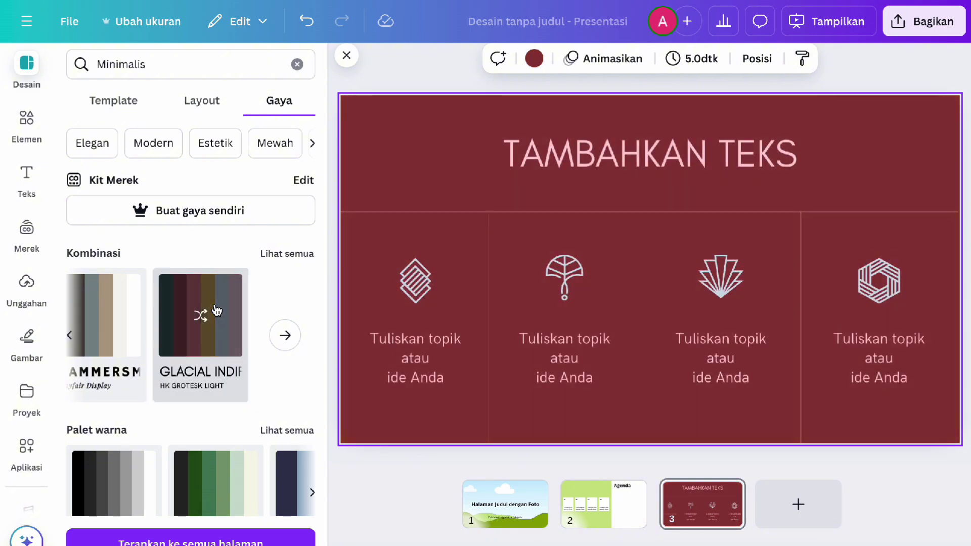
click(213, 311)
click(213, 312)
click(211, 311)
Apply the green Minimalis colour palette to page 3 and shuffle its colour arrangement
scroll(192, 386, down, 3)
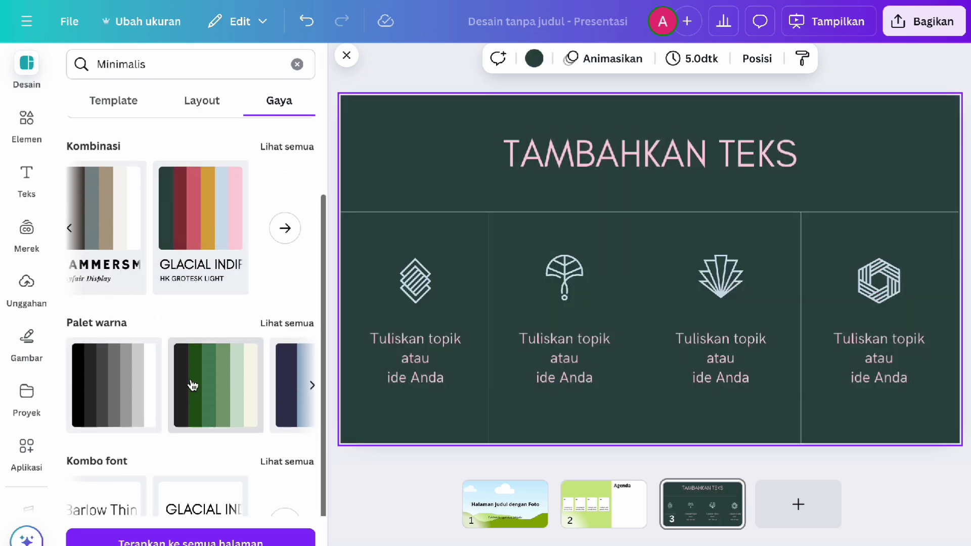
click(193, 385)
click(192, 386)
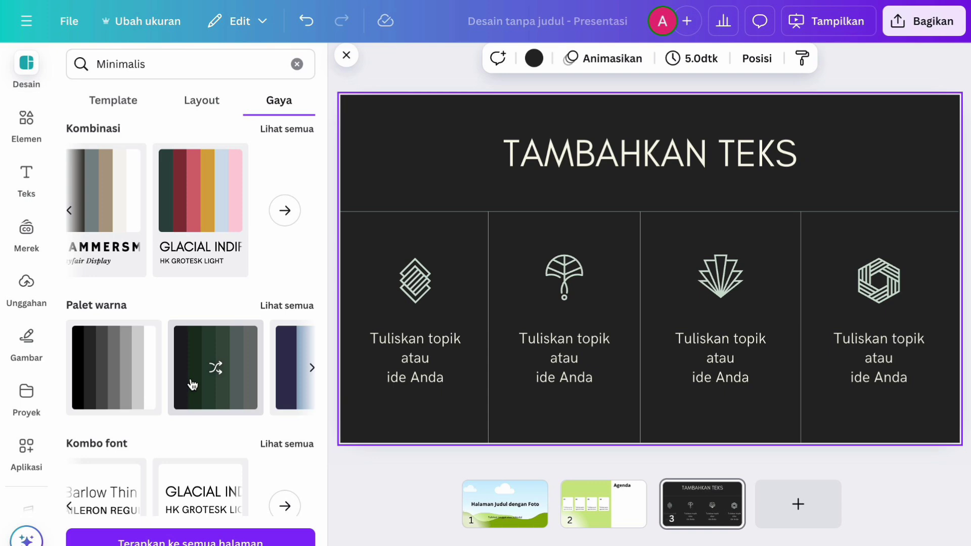
click(192, 385)
scroll(192, 404, down, 1)
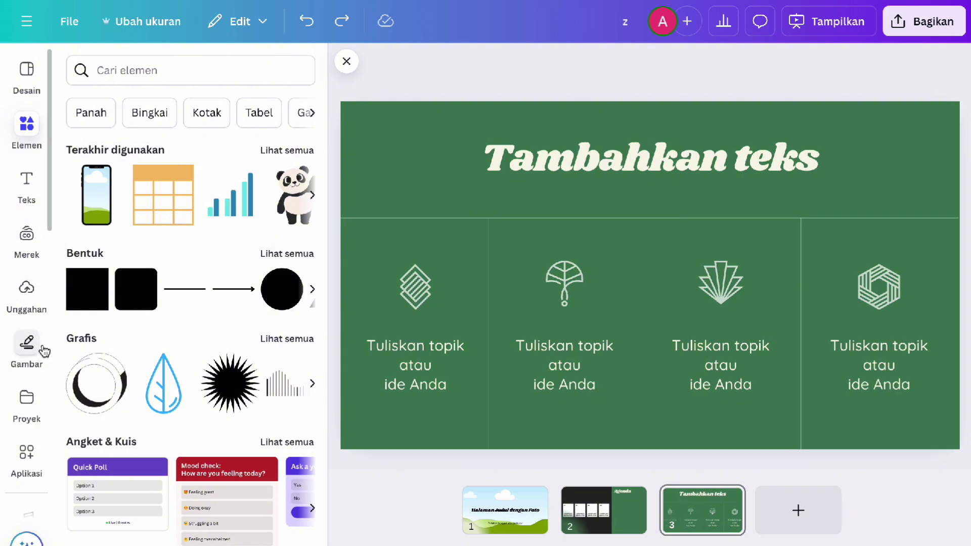
Examine the available element groups, from polls and AI images to tables, photos, charts, stickers and frames
scroll(43, 348, down, 2)
scroll(99, 437, down, 2)
scroll(99, 438, down, 5)
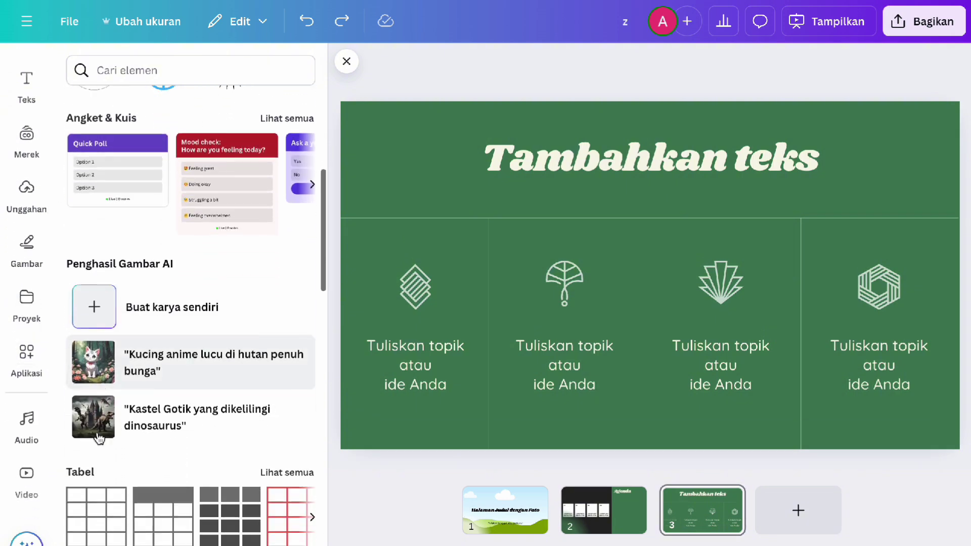
scroll(198, 485, down, 3)
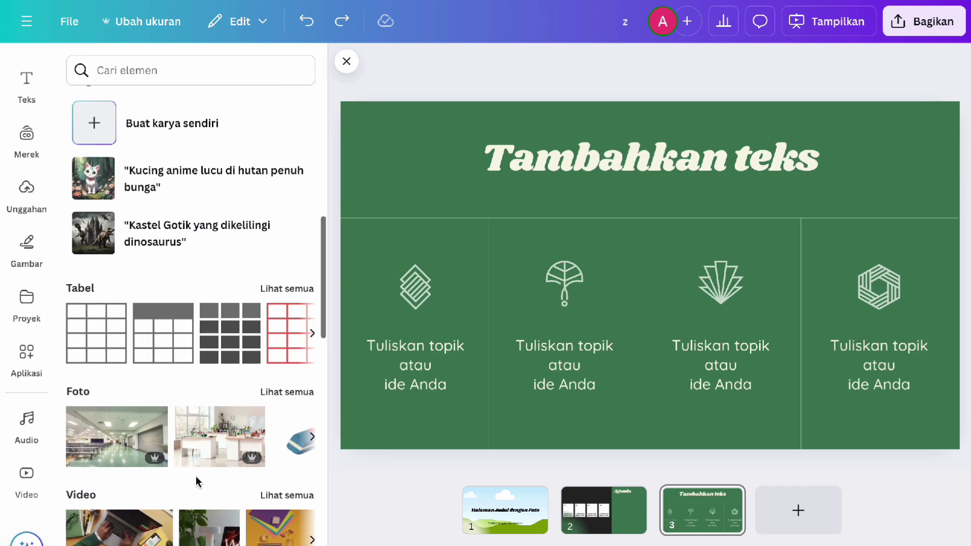
scroll(221, 390, down, 8)
scroll(221, 390, down, 9)
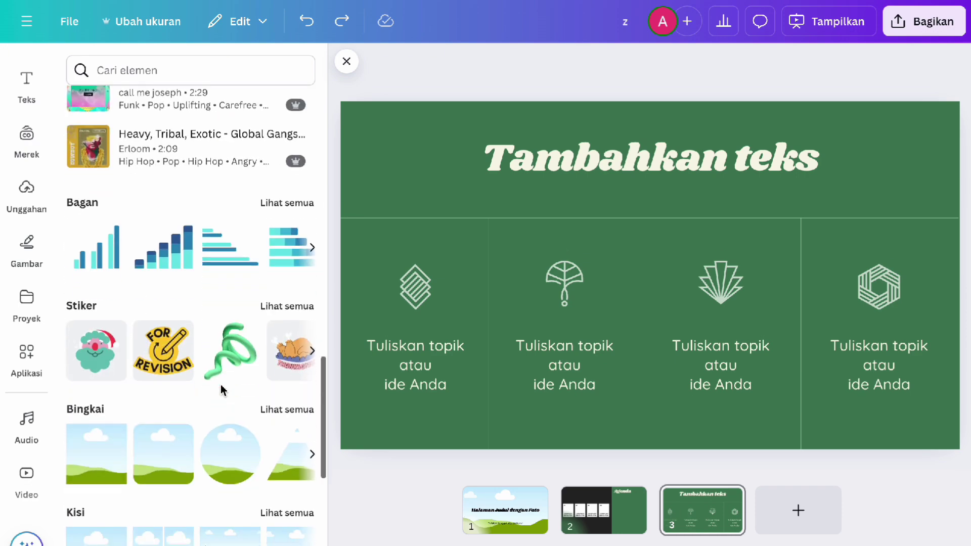
scroll(220, 390, up, 20)
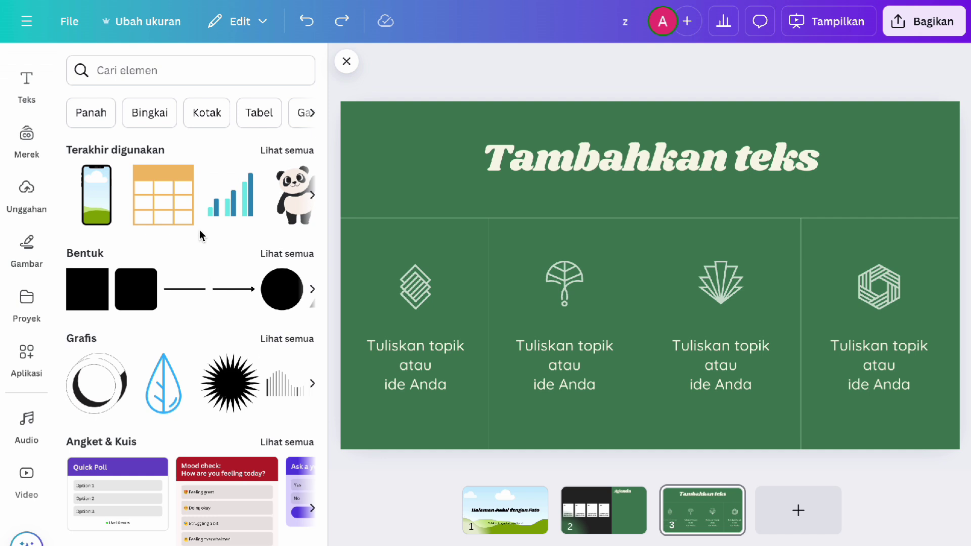
Look through the element search categories and open the Bentuk category
click(158, 64)
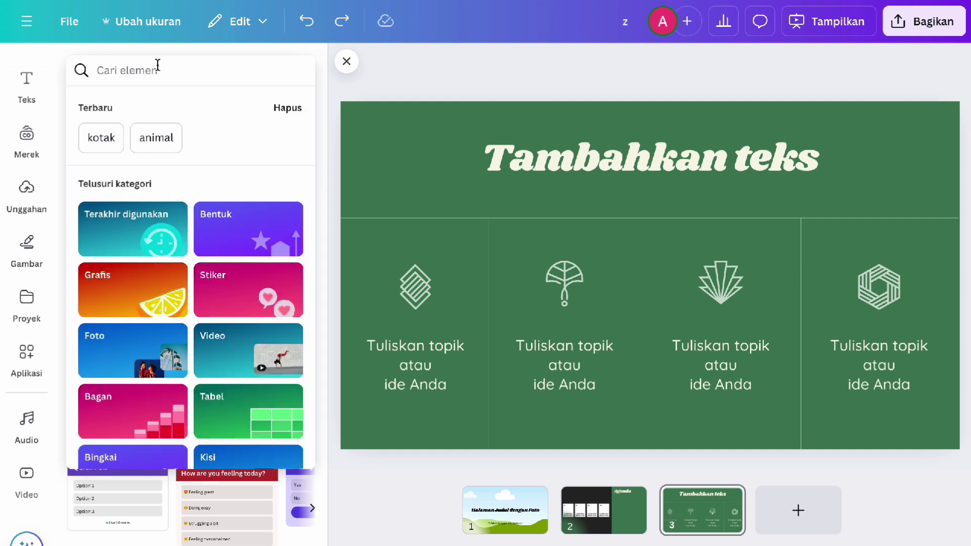
scroll(114, 321, down, 3)
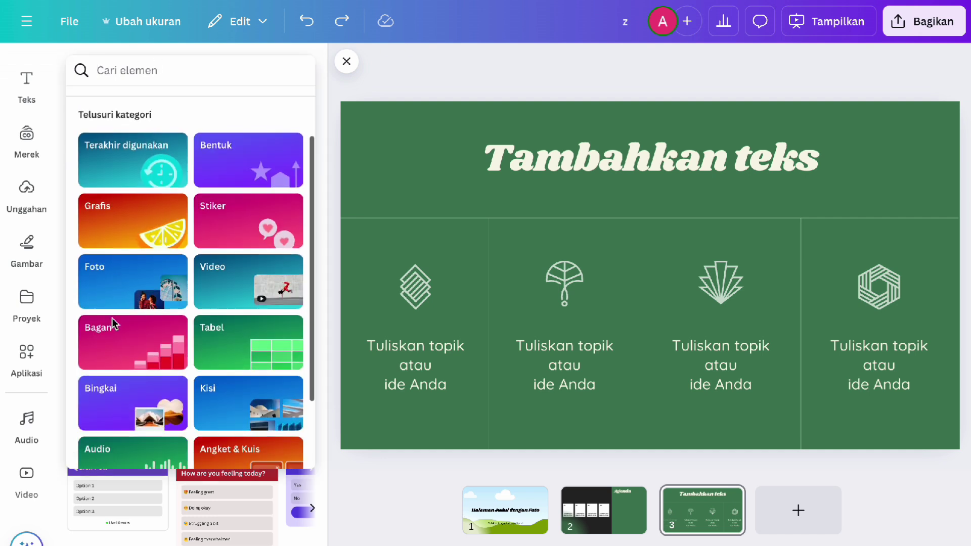
scroll(114, 321, up, 3)
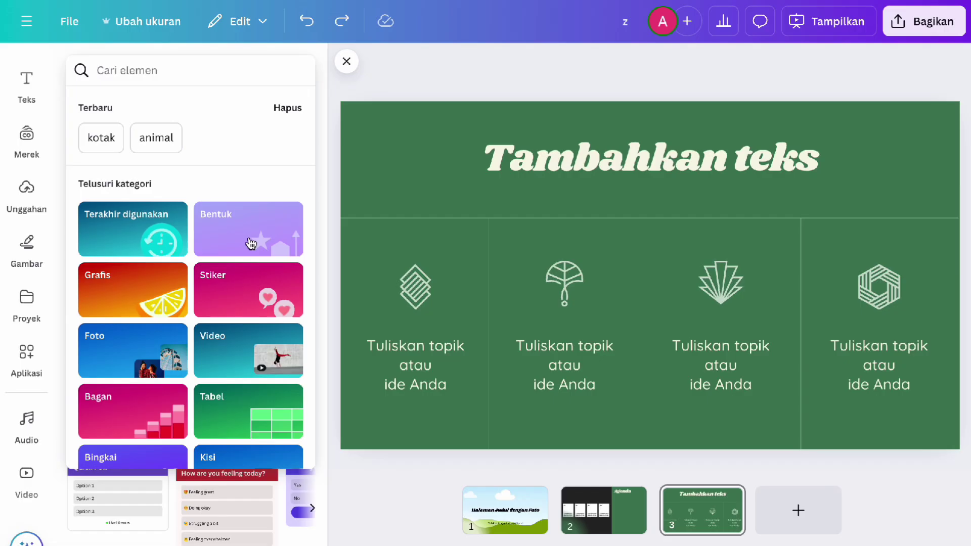
click(249, 243)
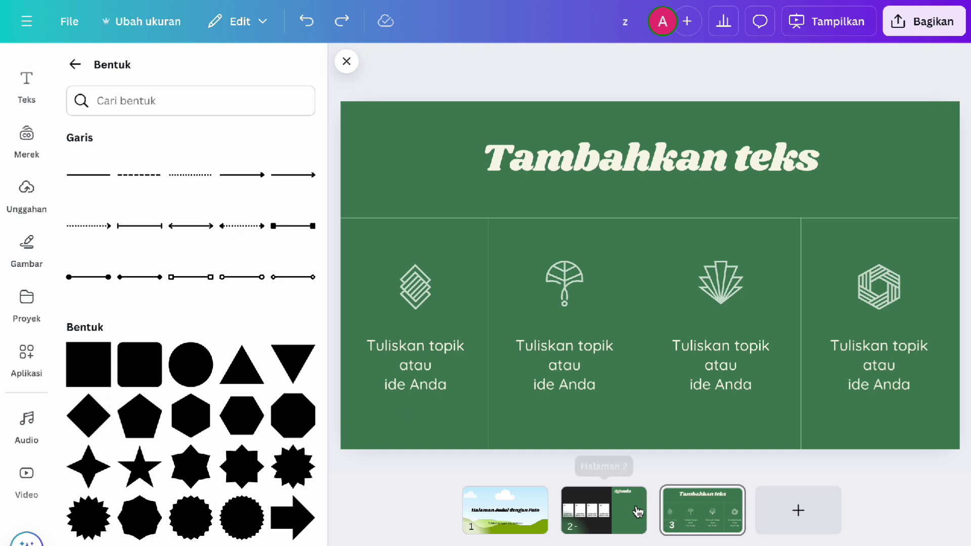
Add a blank fourth page, insert a solid line with an arrowhead at one end and reposition it
click(777, 503)
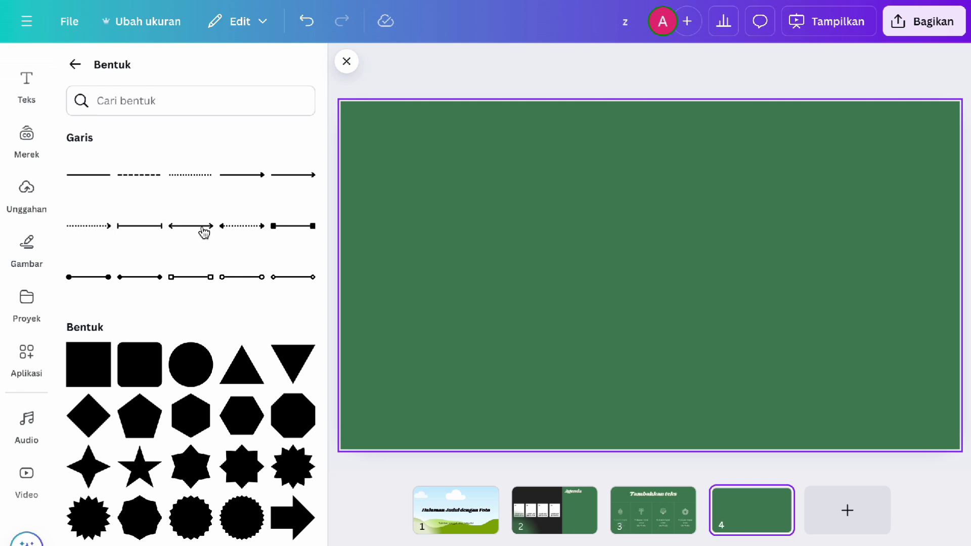
click(236, 184)
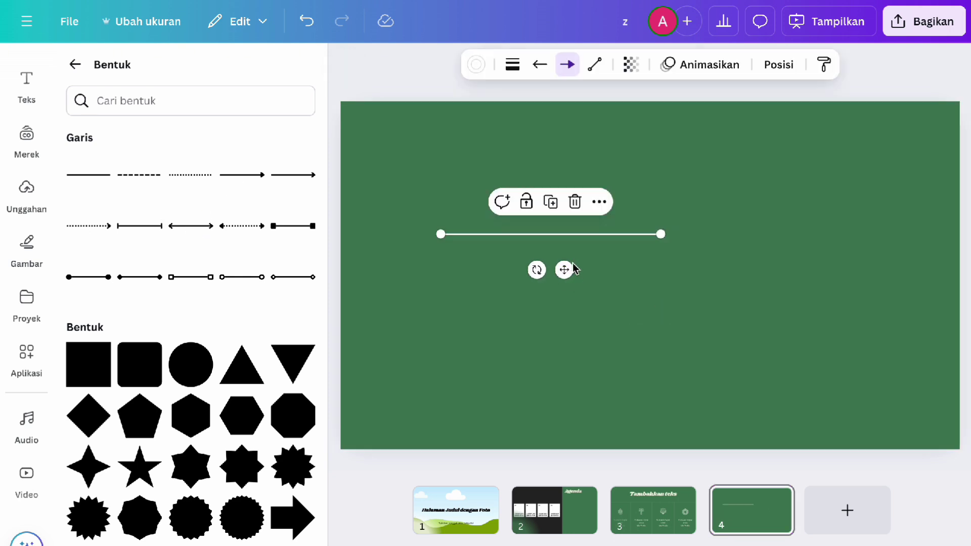
drag(566, 273, 526, 172)
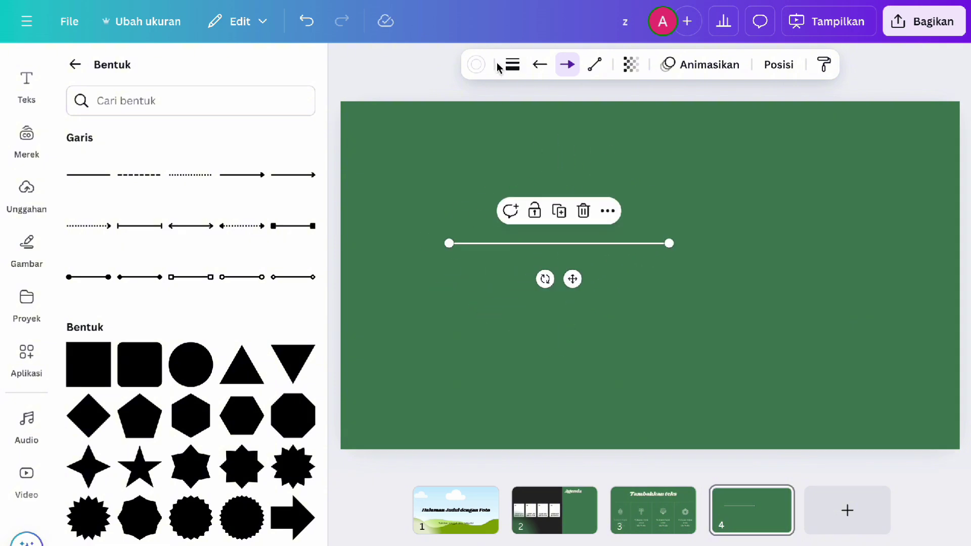
Set the arrow line's colour to solid yellow after trying purple and pink
click(468, 64)
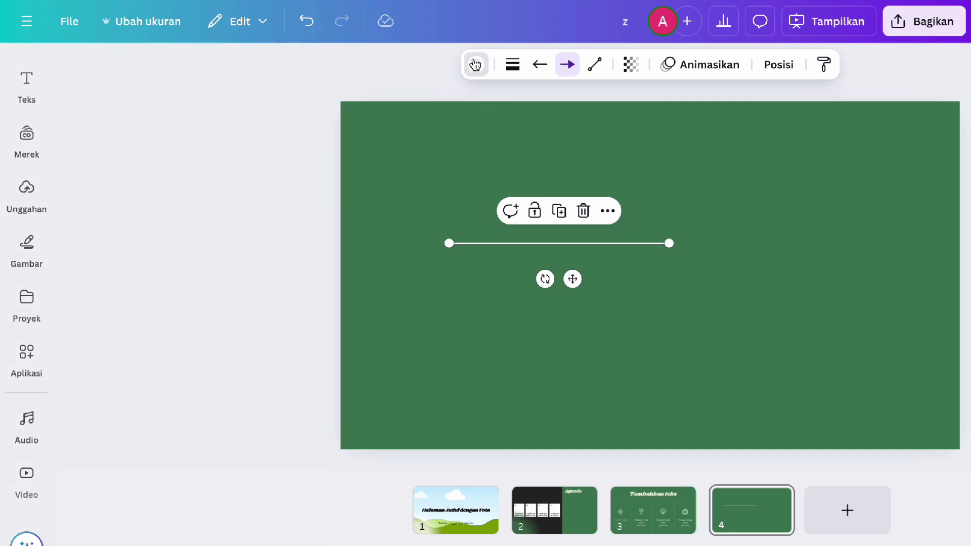
click(205, 488)
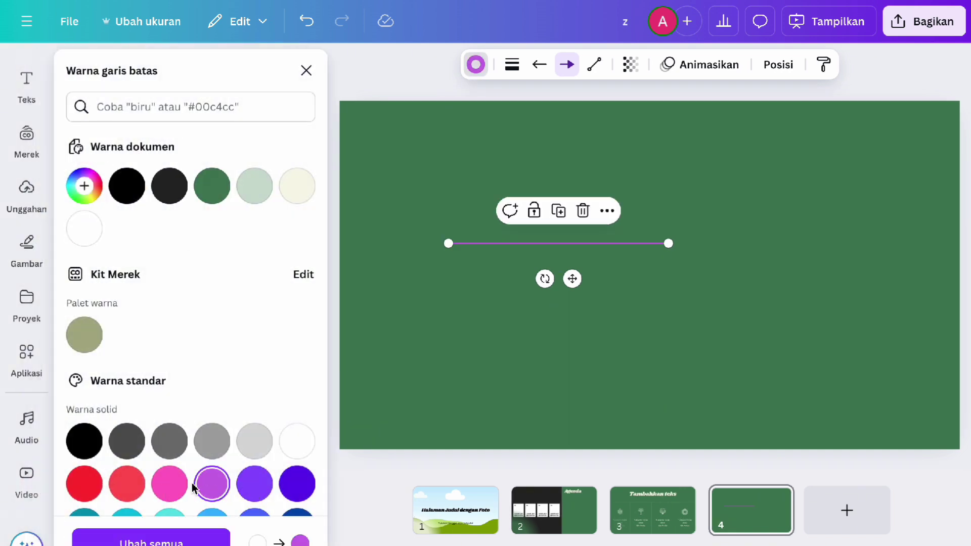
click(171, 484)
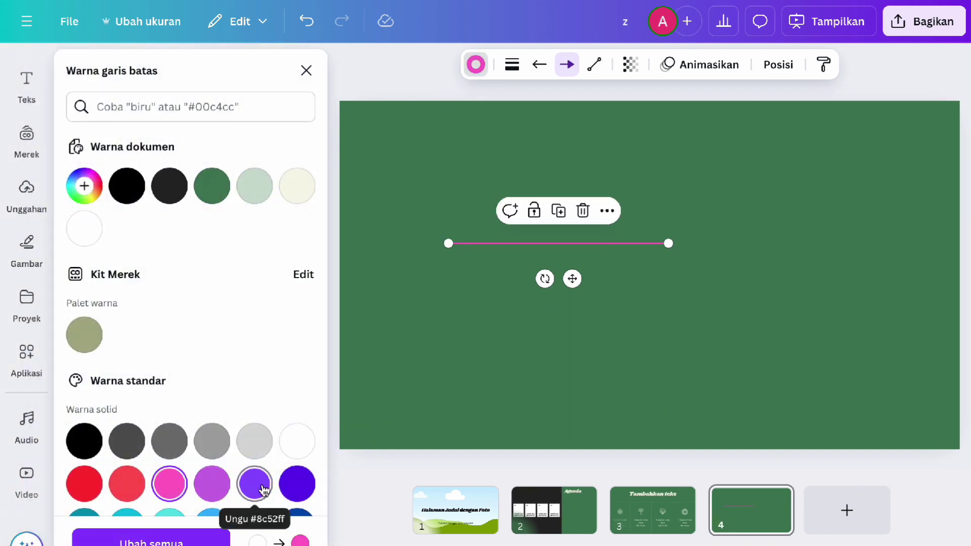
scroll(256, 488, down, 1)
click(210, 465)
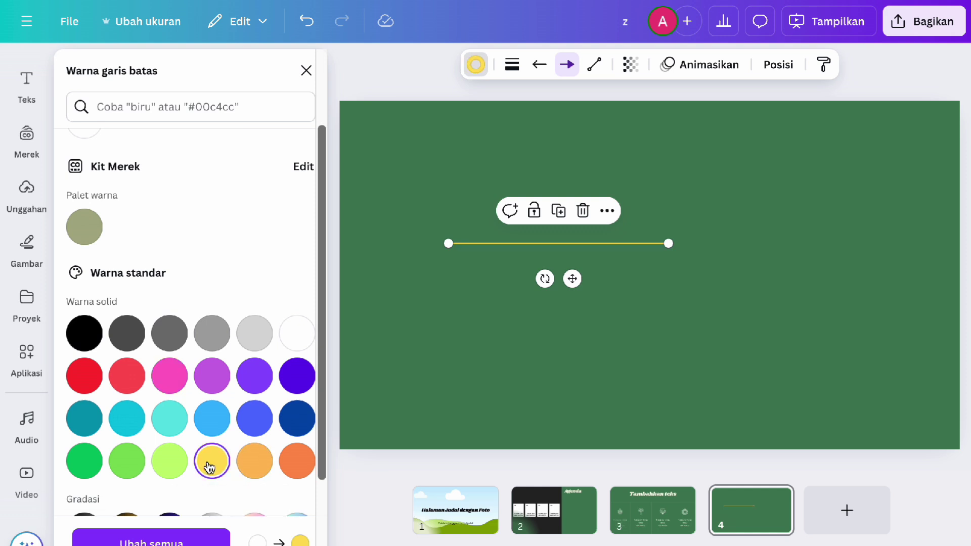
Try the dashed and dotted styles on the arrow, then make it solid with thickness 36 and rounded ends
click(513, 71)
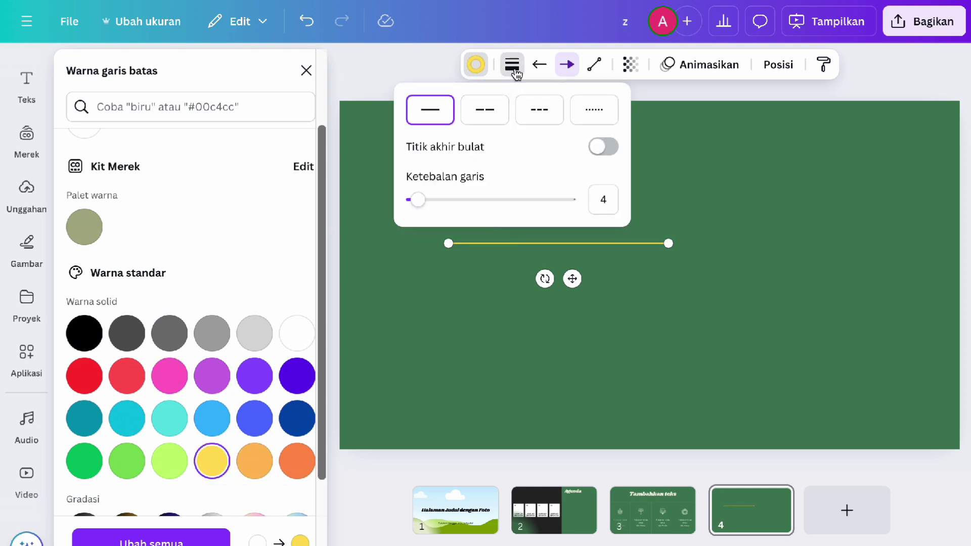
click(478, 114)
click(526, 115)
click(587, 115)
click(428, 112)
drag(430, 198, 469, 199)
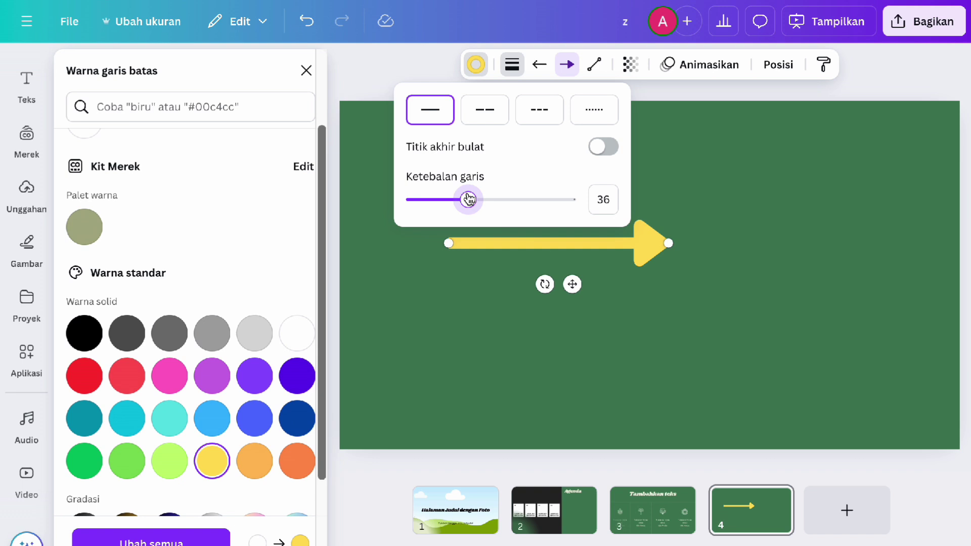
click(595, 148)
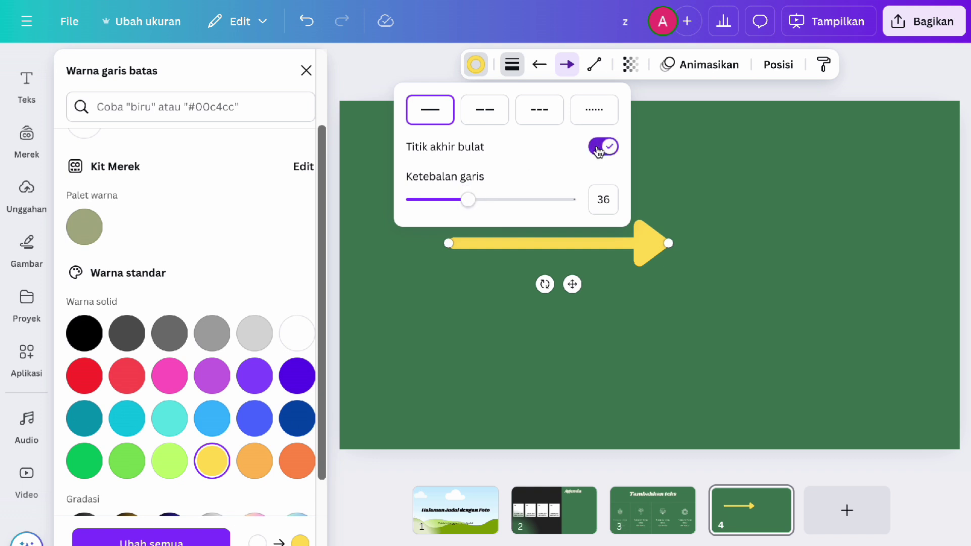
Move the arrow to the upper right of the page and turn off its rounded ends
drag(578, 284, 767, 220)
click(742, 241)
click(665, 177)
click(477, 65)
click(512, 64)
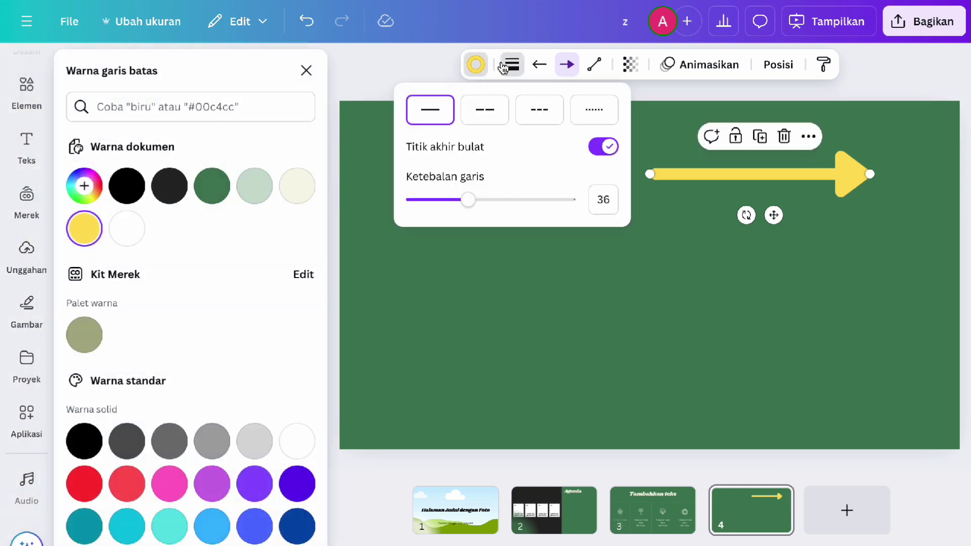
click(605, 148)
click(651, 195)
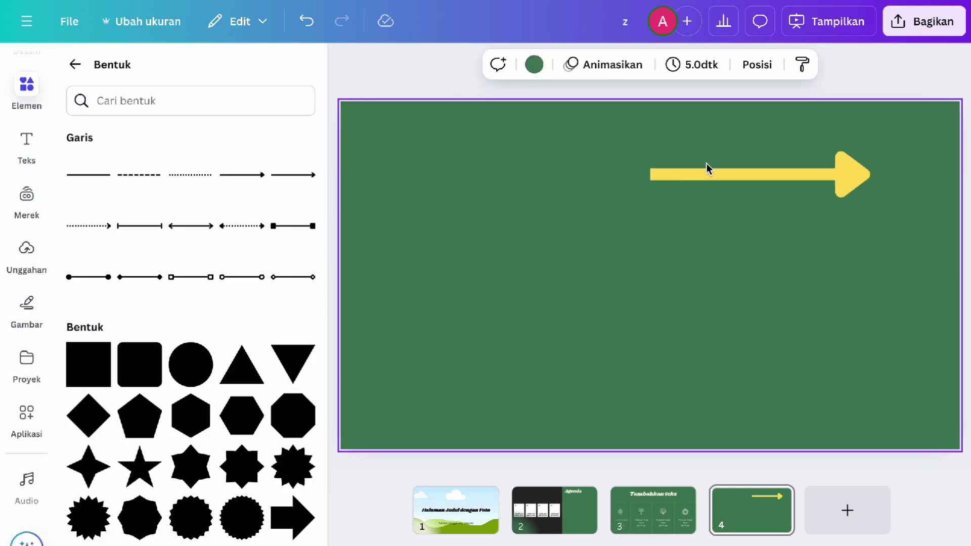
Move the yellow arrow to the upper middle of page 4
drag(707, 168, 544, 167)
click(581, 162)
click(681, 188)
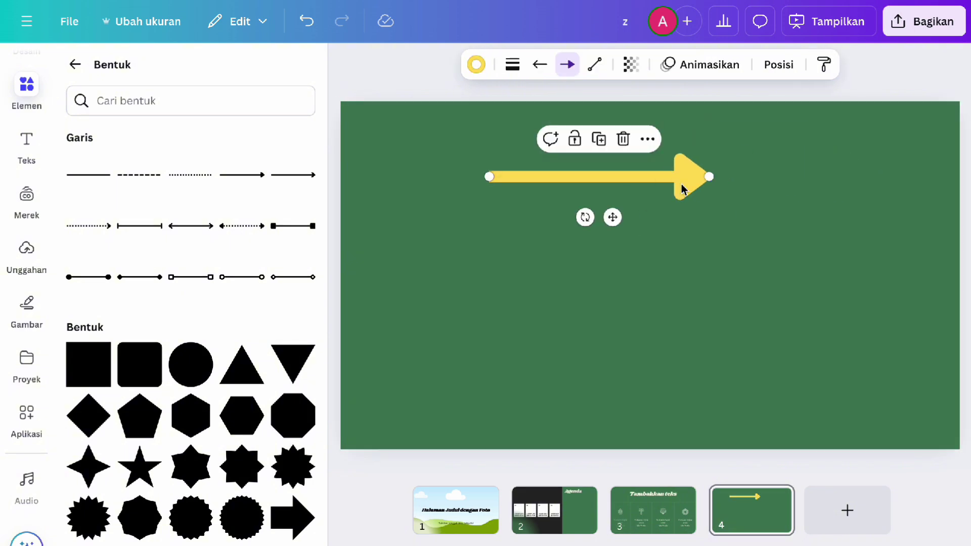
Try the filled triangle, circle, square and diamond markers at the arrow's start, then reset the start to none
click(539, 64)
click(503, 139)
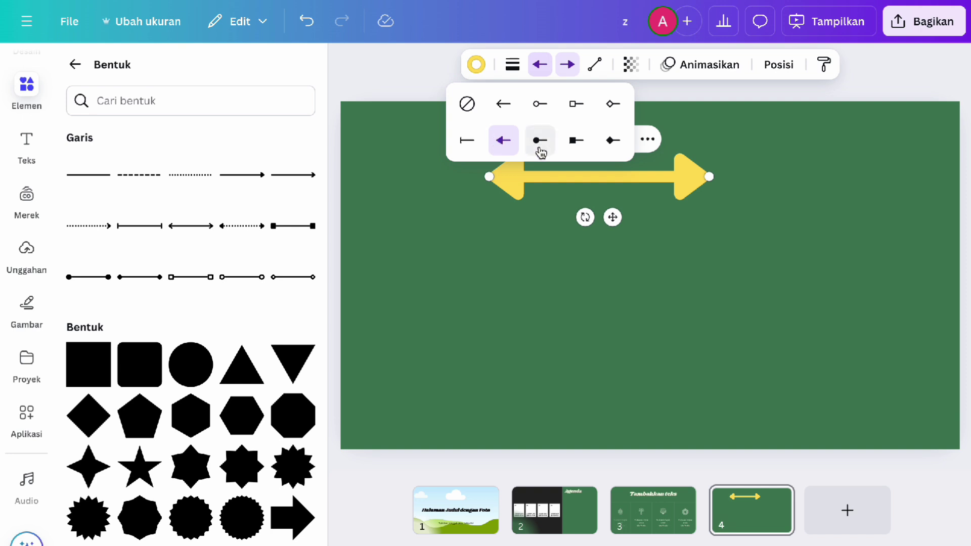
click(540, 140)
click(576, 140)
click(613, 140)
click(466, 104)
Try the open arrow, open circle and no marker at the arrow's end, then restore the filled triangle
click(568, 73)
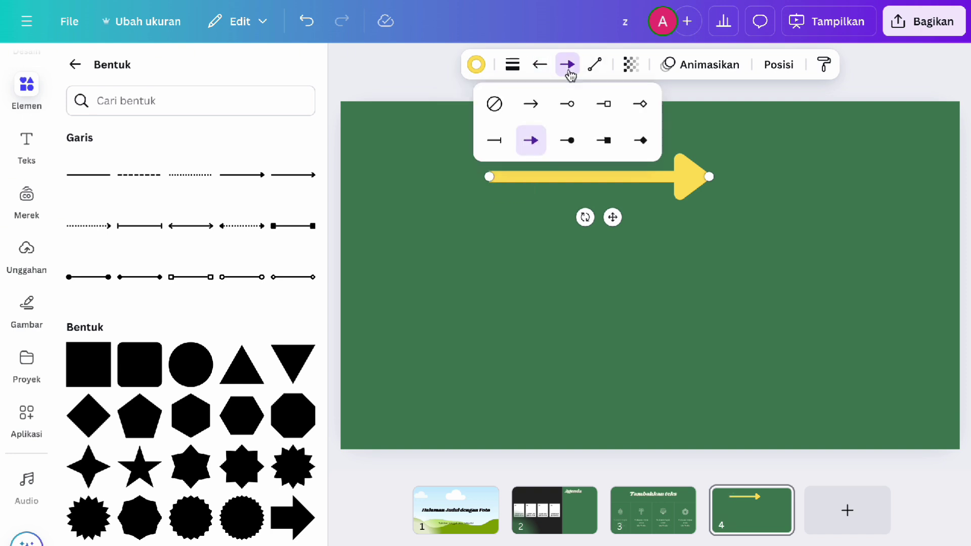
click(530, 104)
click(567, 104)
click(494, 103)
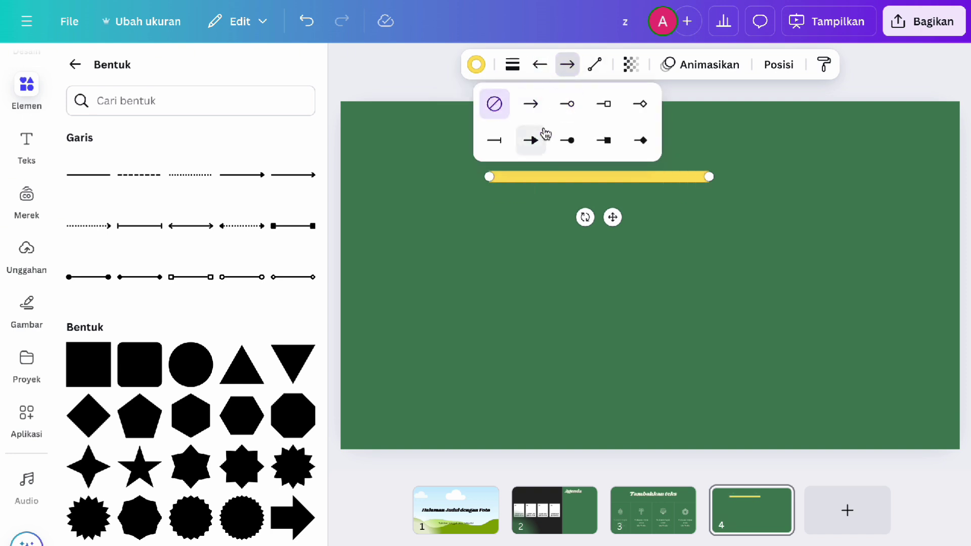
click(531, 140)
Try the elbow (Siku) and curved (Melengkung) line types on the yellow arrow, moving and reshaping it on page 4
click(595, 65)
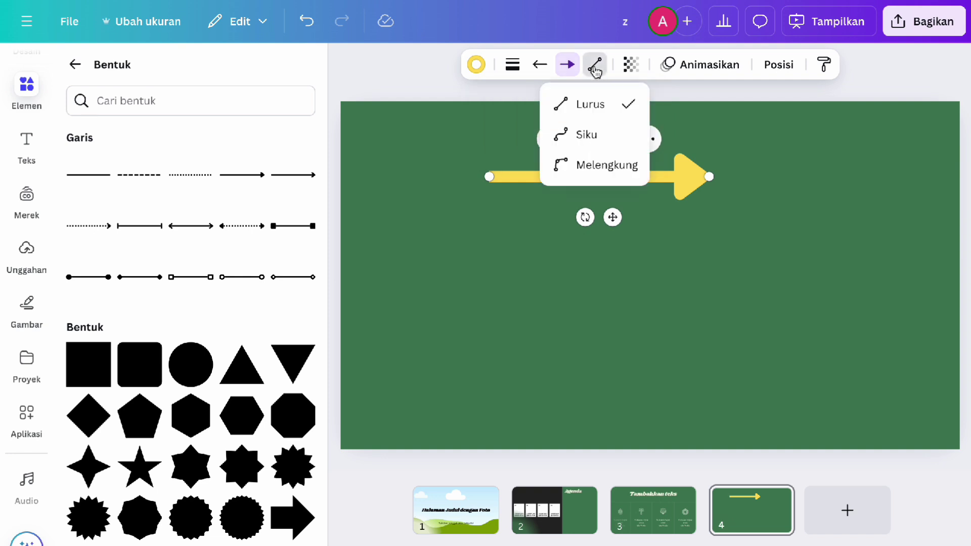
click(587, 134)
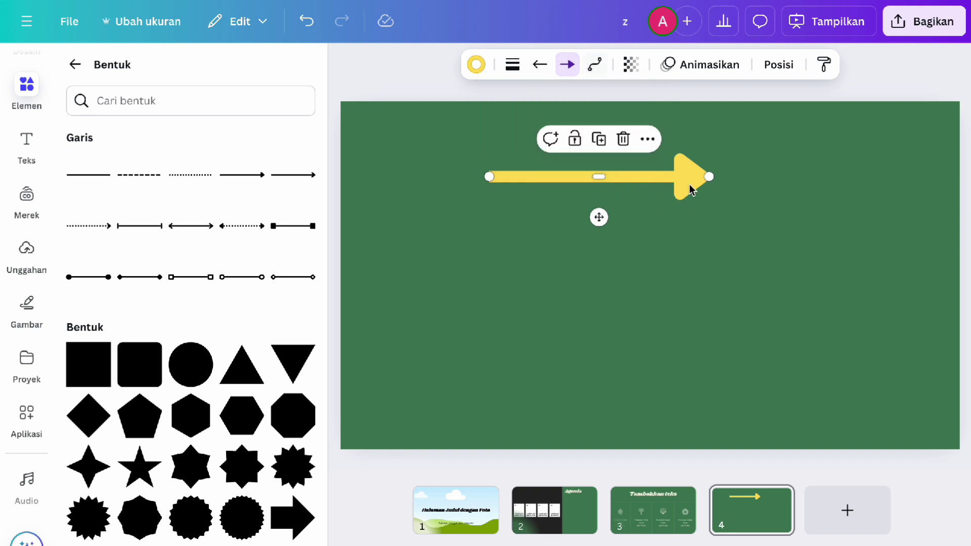
drag(689, 185, 654, 267)
drag(559, 259, 581, 202)
click(594, 64)
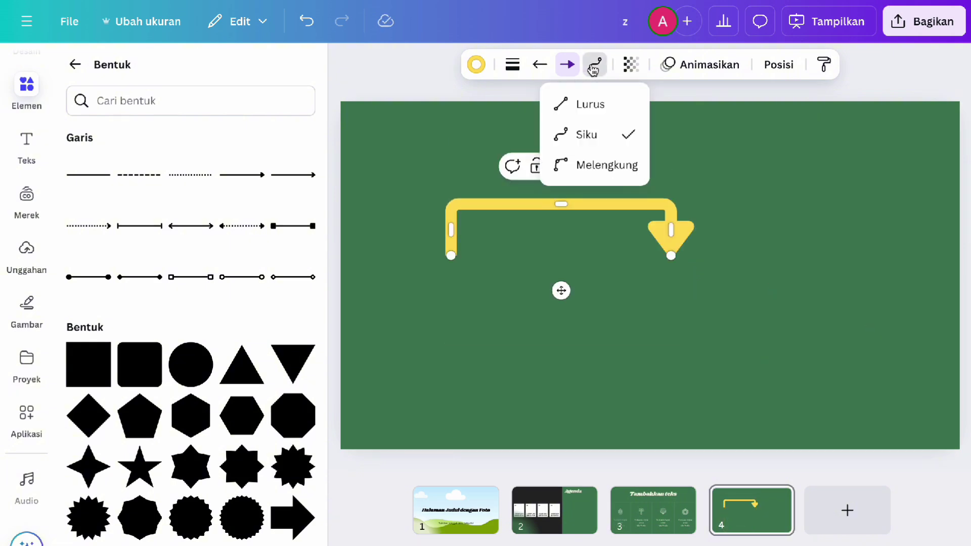
click(583, 165)
drag(561, 243, 795, 375)
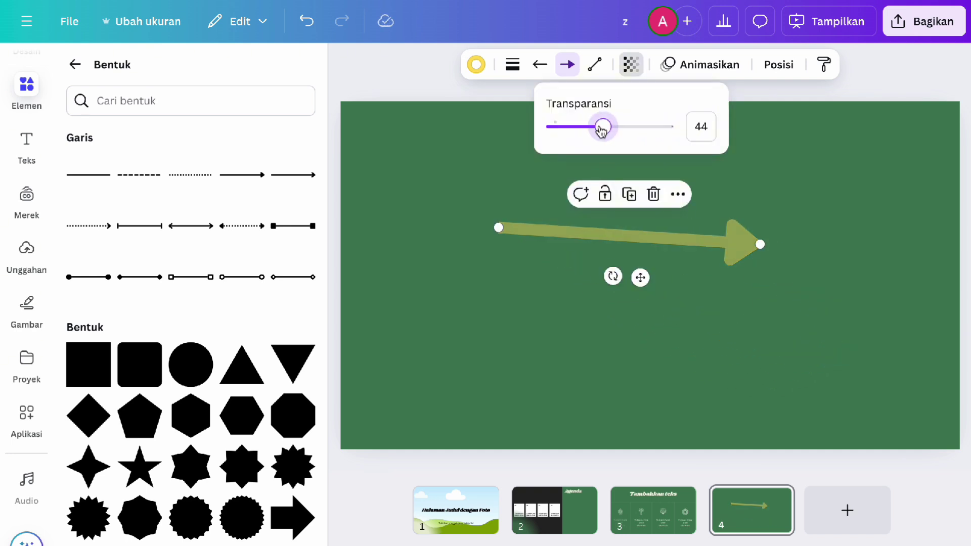
Set the arrow's transparency to 100 and give it the Terbit Kilat element animation
drag(602, 131, 675, 133)
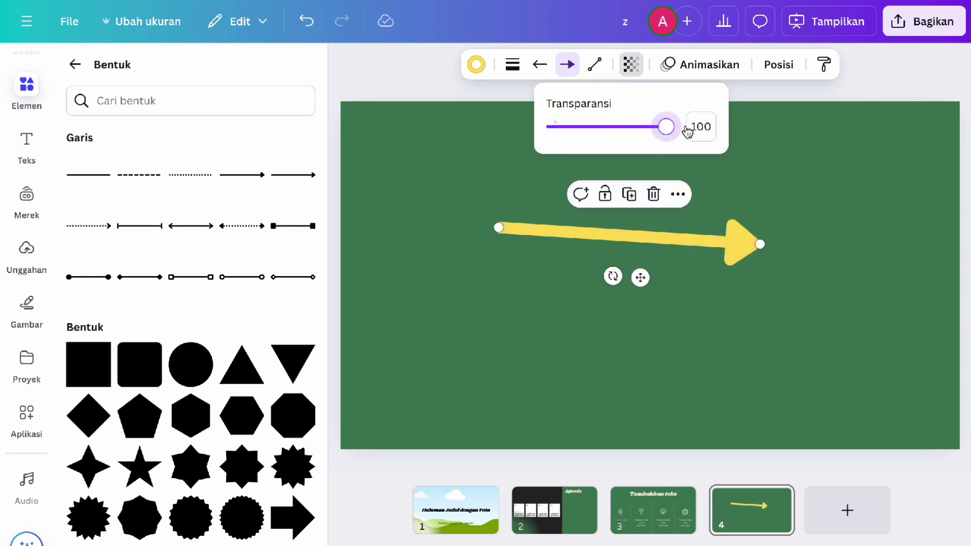
click(708, 65)
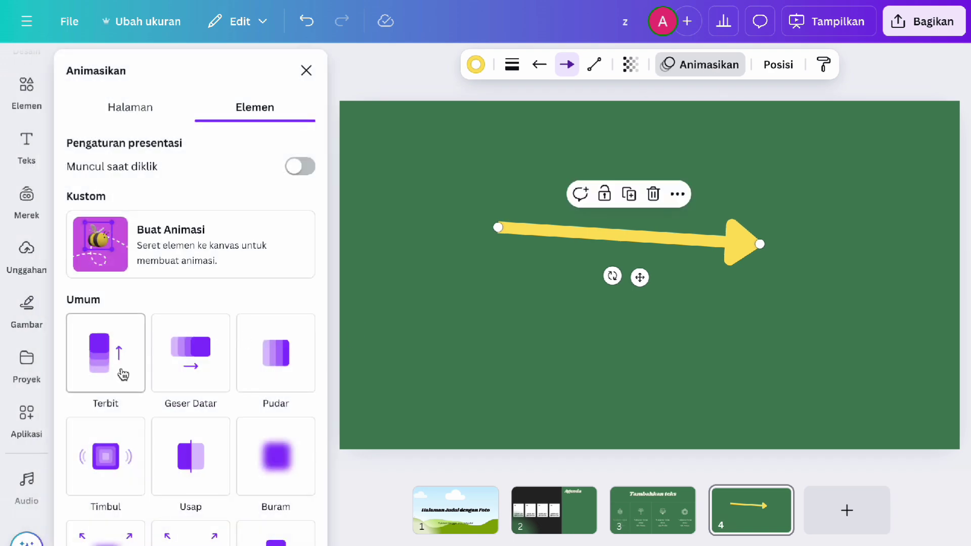
click(123, 374)
scroll(101, 377, down, 2)
click(182, 291)
click(254, 281)
scroll(251, 278, down, 5)
click(251, 279)
Try aligning the arrow to the page's top edge, combined with left, horizontal centre and right alignment
click(779, 64)
click(135, 263)
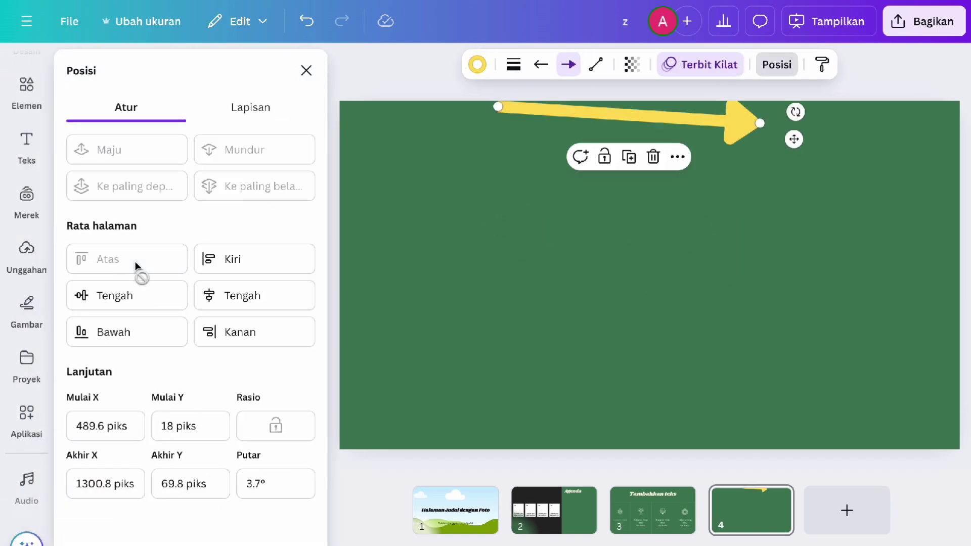
click(229, 263)
click(240, 295)
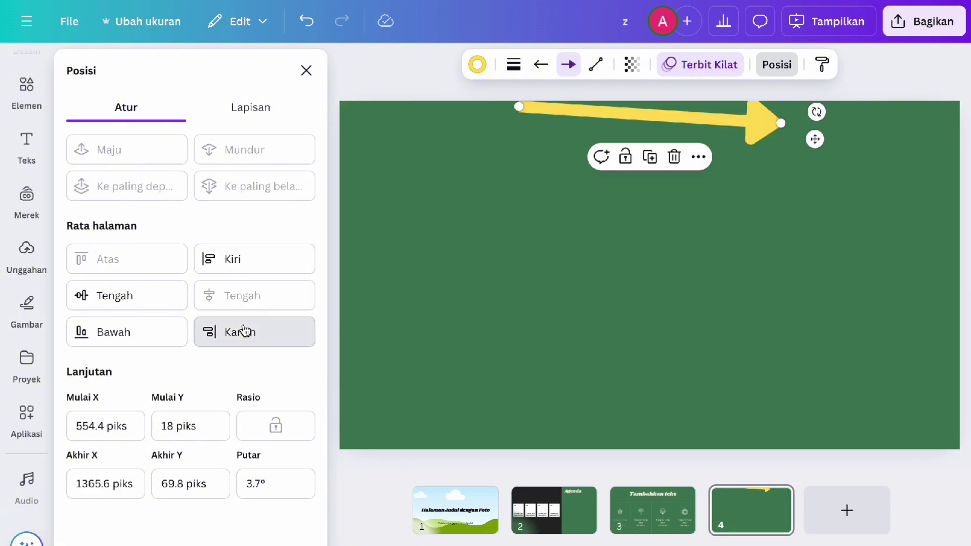
click(245, 331)
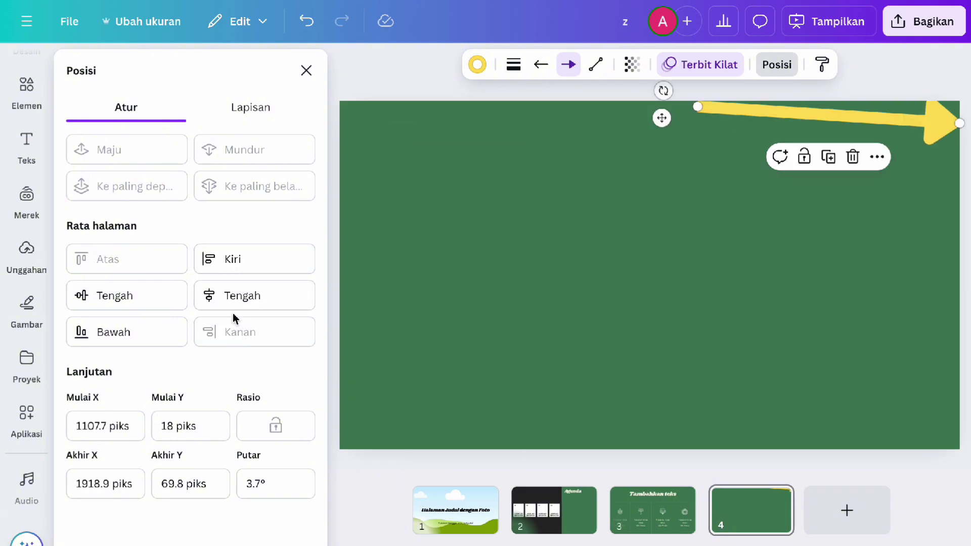
Try to reorder the arrow's layer below the page background, and move the arrow to the middle of the page
click(253, 117)
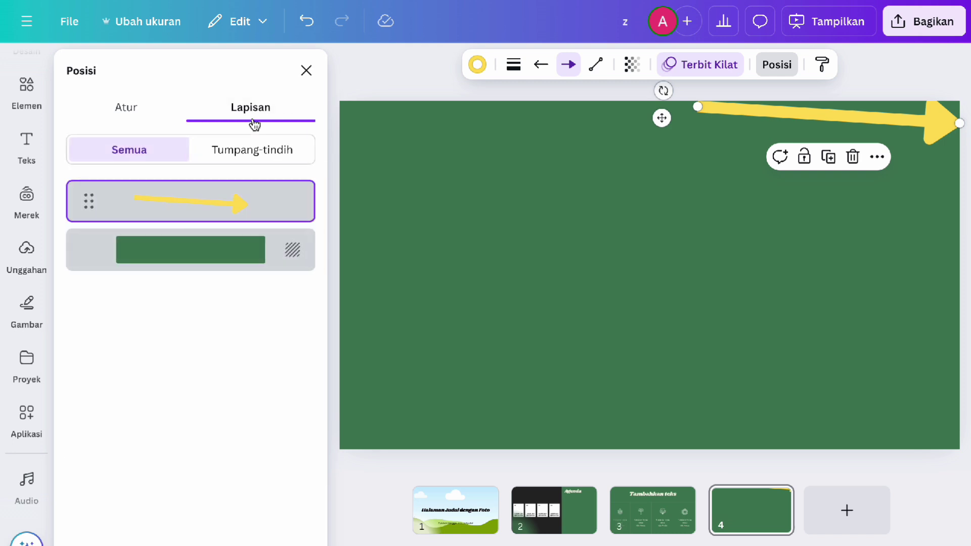
drag(213, 196, 211, 268)
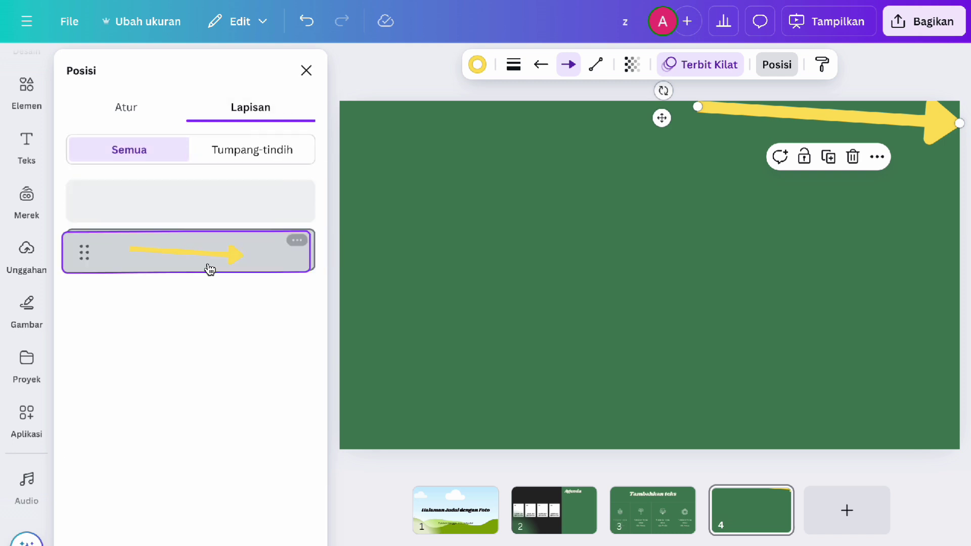
drag(803, 121, 630, 260)
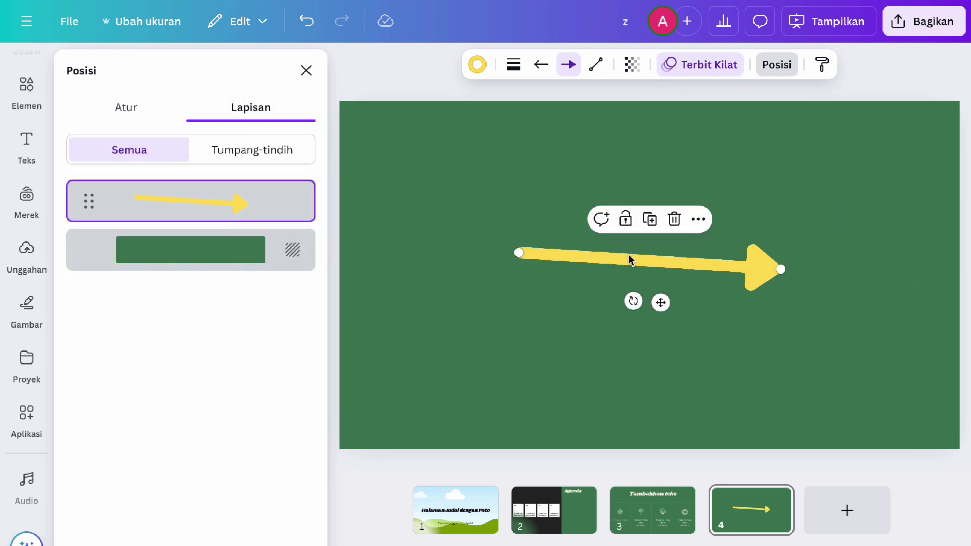
Duplicate the yellow arrow and colour the copy white
click(652, 221)
click(477, 67)
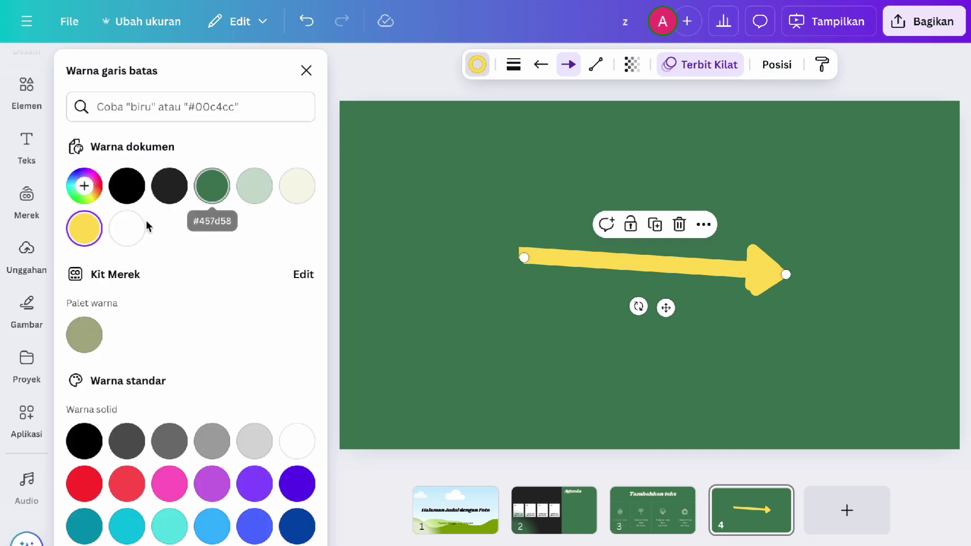
click(126, 227)
click(586, 112)
Rotate the white arrow steeply upward across the yellow one and move the yellow arrow's layer in front of it
click(676, 264)
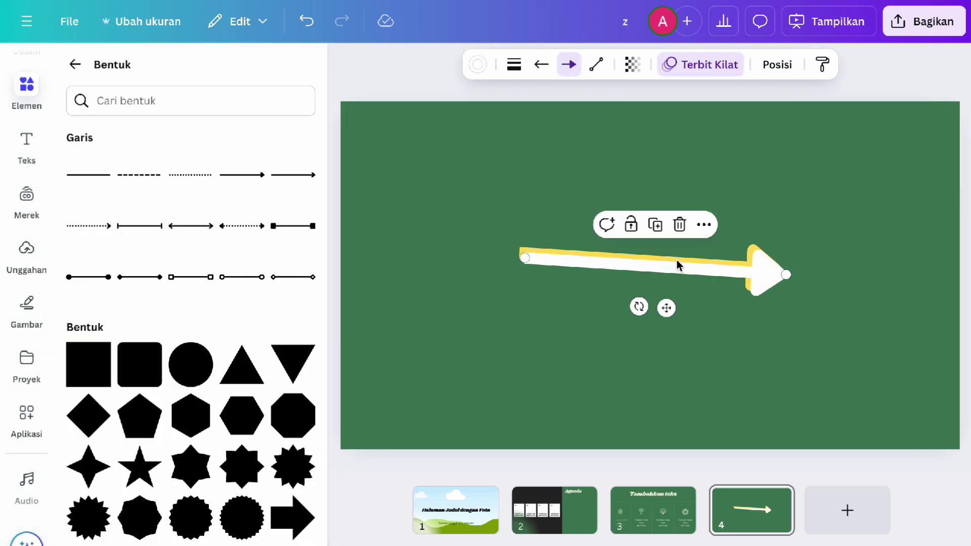
click(776, 65)
mouse_move(248, 214)
mouse_down()
mouse_move(248, 274)
mouse_move(244, 206)
mouse_up()
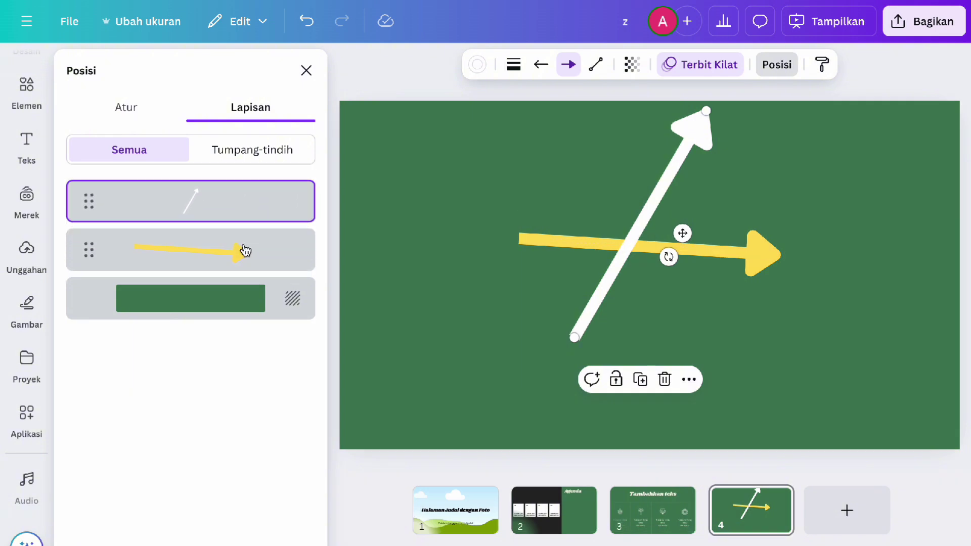
drag(242, 253, 240, 179)
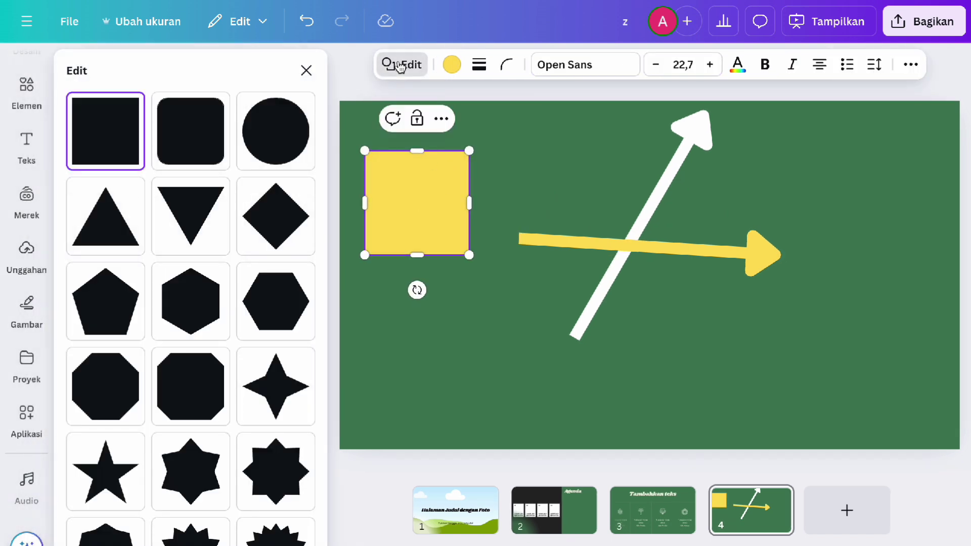
Try the inverted triangle, diamond, triangle and pentagon on the yellow square, then change it to the pointed-top hexagon
click(198, 211)
click(277, 217)
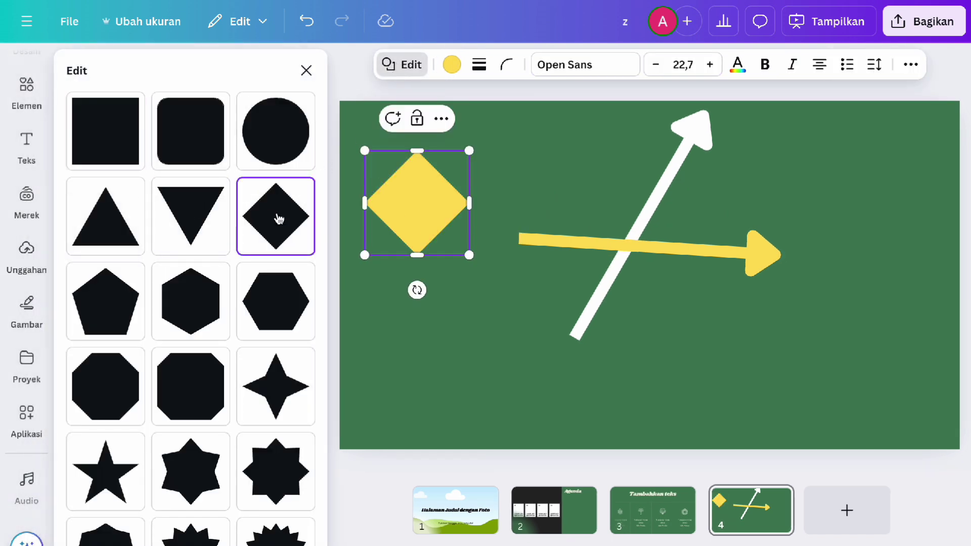
click(124, 232)
click(120, 310)
click(175, 322)
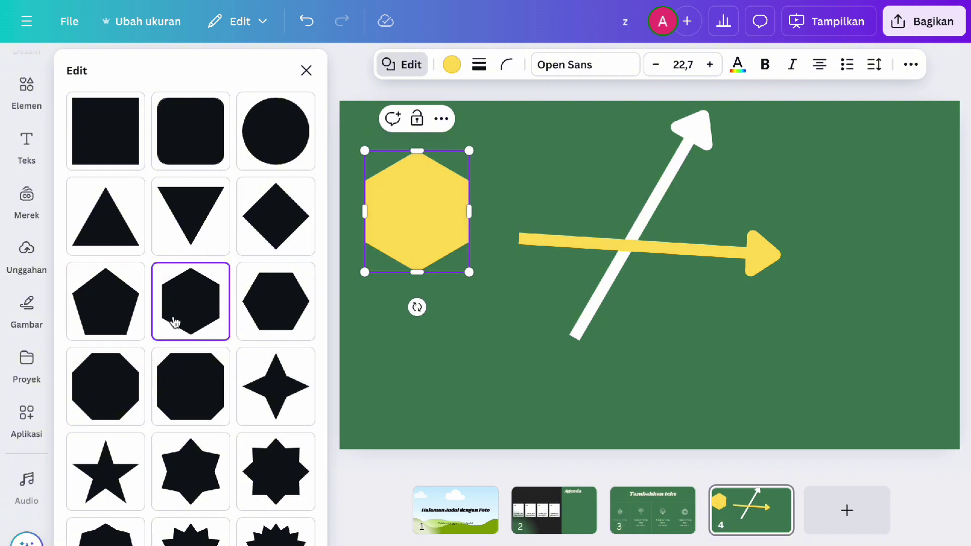
Try light green and light grey fills on the hexagon, then fill it with the yellow-to-pink gradient
click(453, 66)
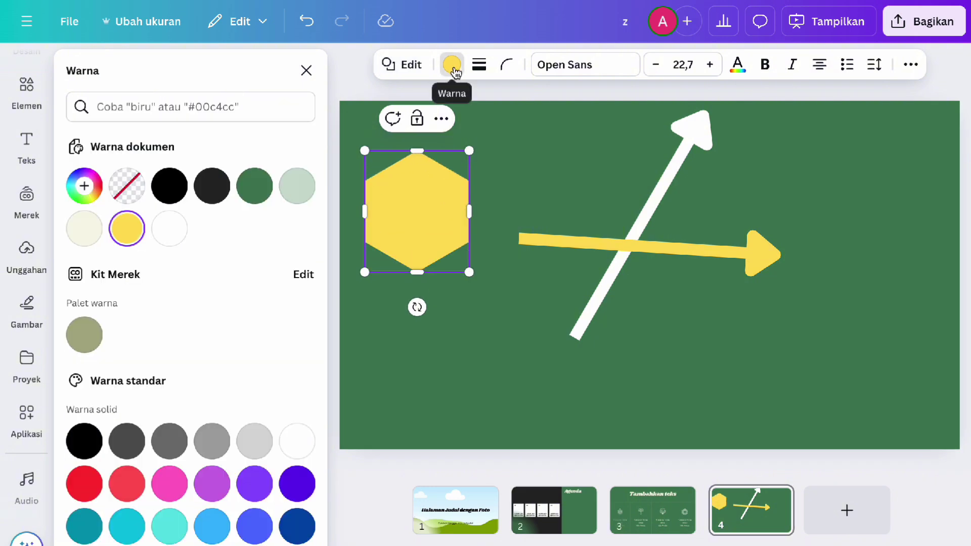
click(303, 187)
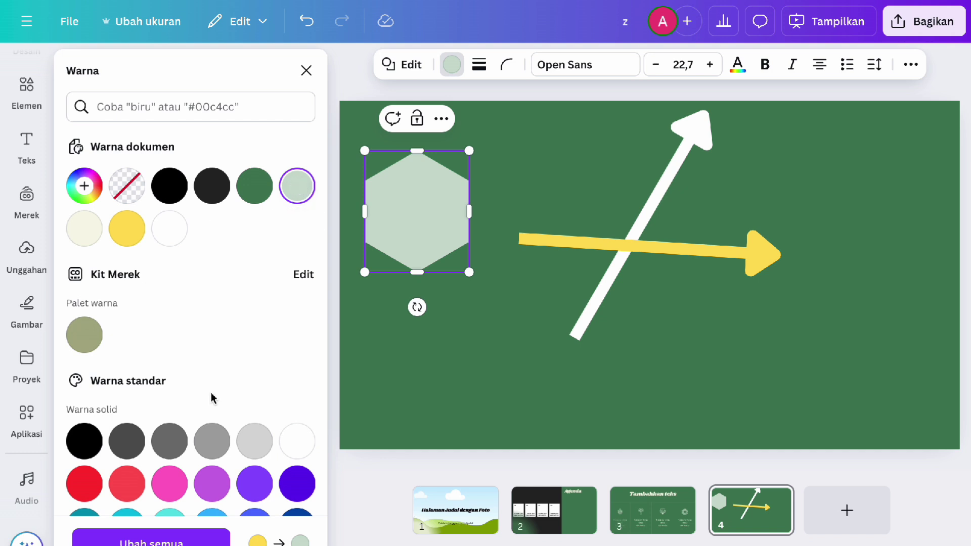
scroll(260, 449, down, 3)
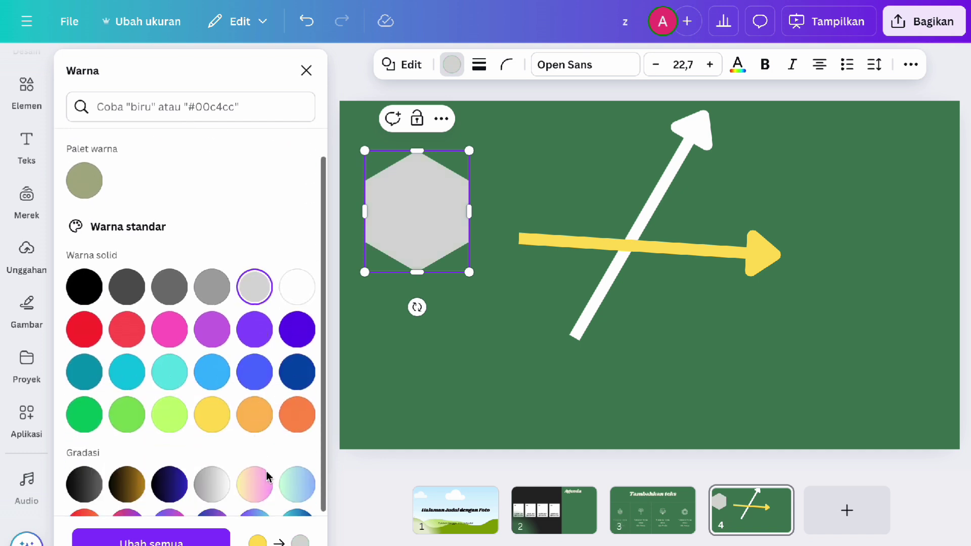
click(263, 490)
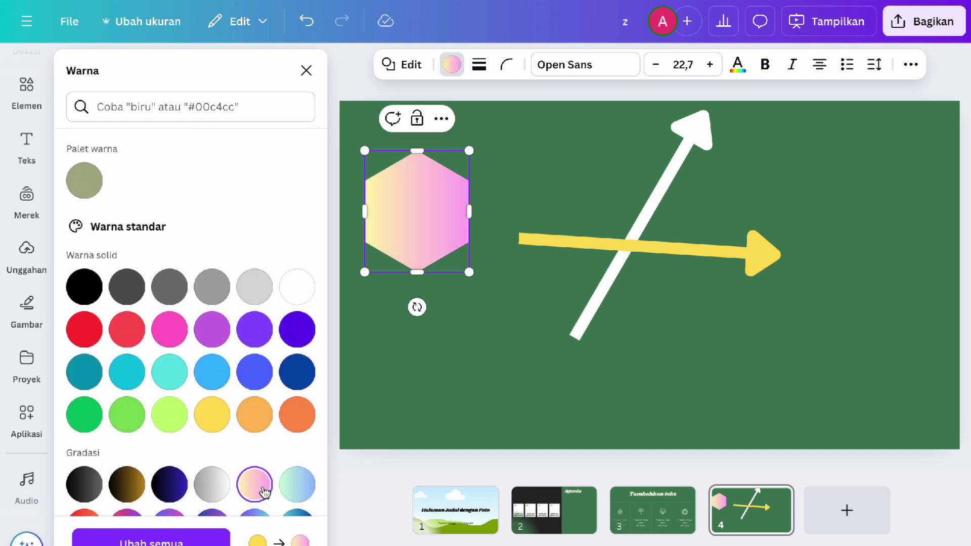
Give the hexagon a thickened long-dashed border, try yellow on it, then colour the border red
click(479, 64)
click(471, 117)
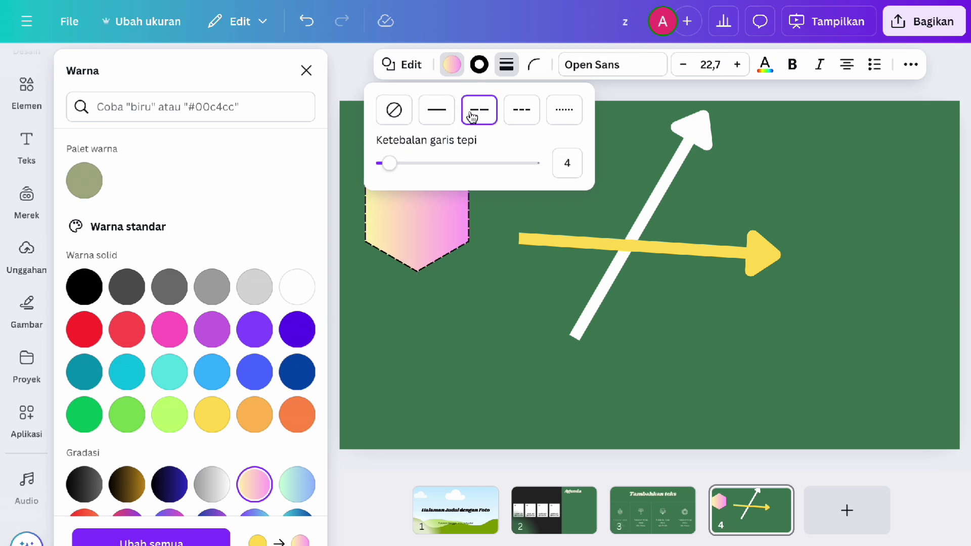
mouse_move(390, 163)
mouse_down()
mouse_move(454, 168)
mouse_move(397, 163)
mouse_up()
click(479, 65)
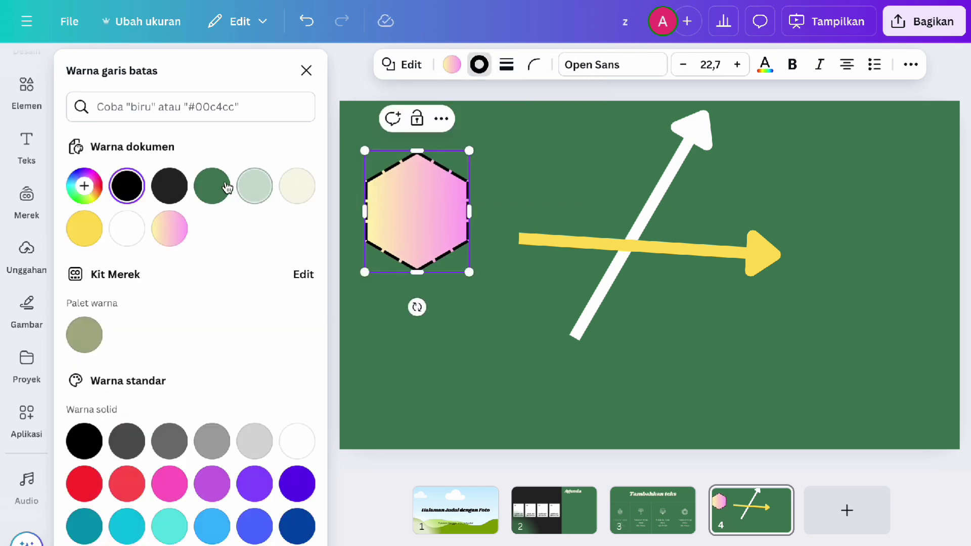
click(70, 238)
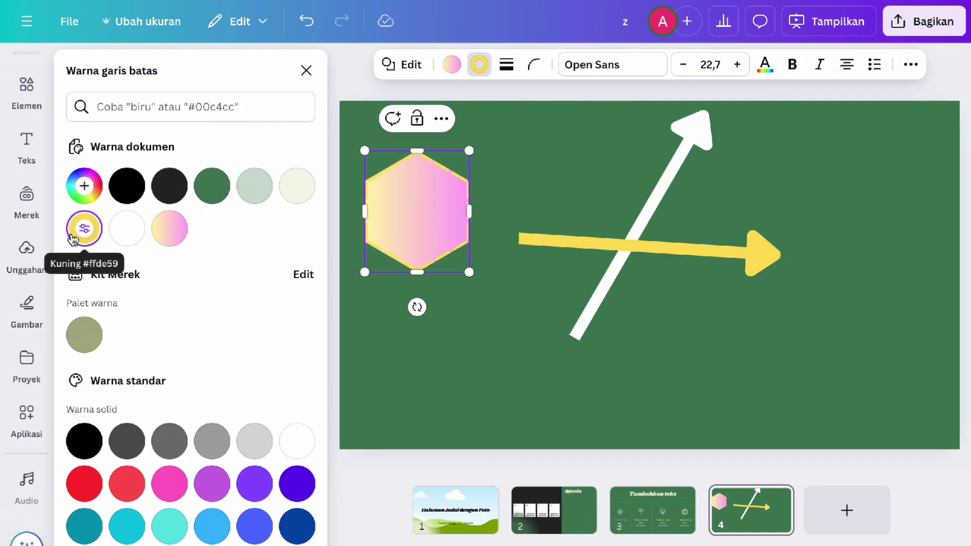
click(84, 483)
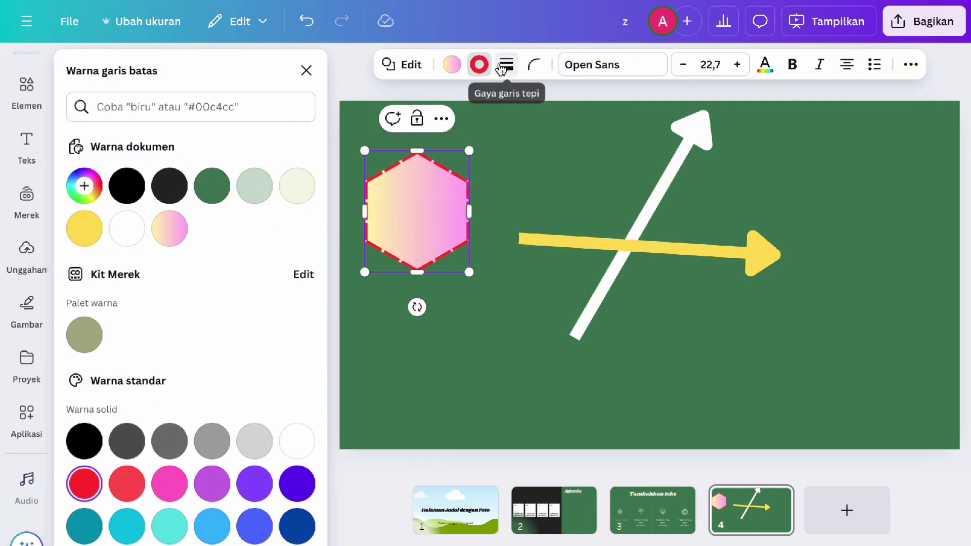
Set the hexagon's corner rounding to 48
click(501, 67)
click(535, 66)
drag(460, 132, 512, 133)
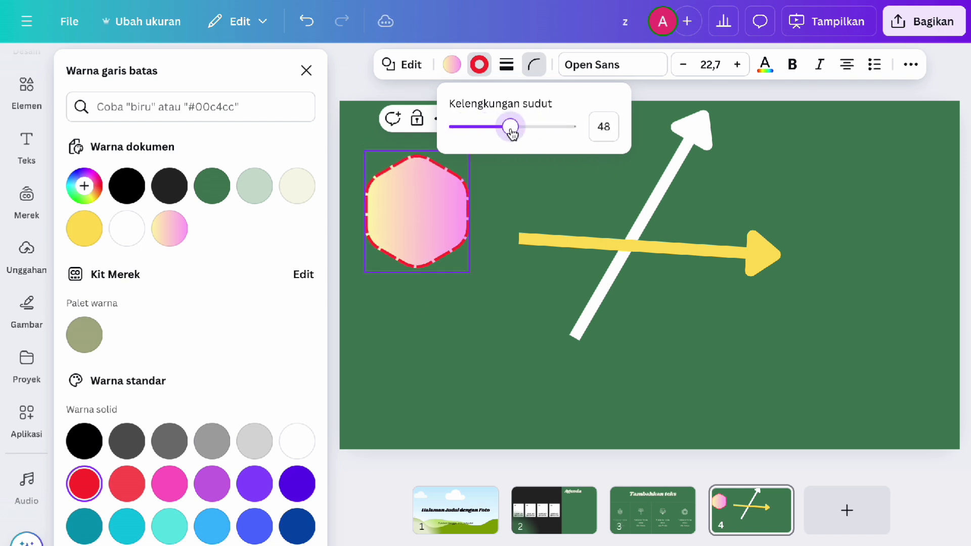
click(495, 258)
Enter the text "bnvmc vbnvbg" inside the hexagon
click(413, 229)
click(413, 230)
text(bnvmc vbnvbg)
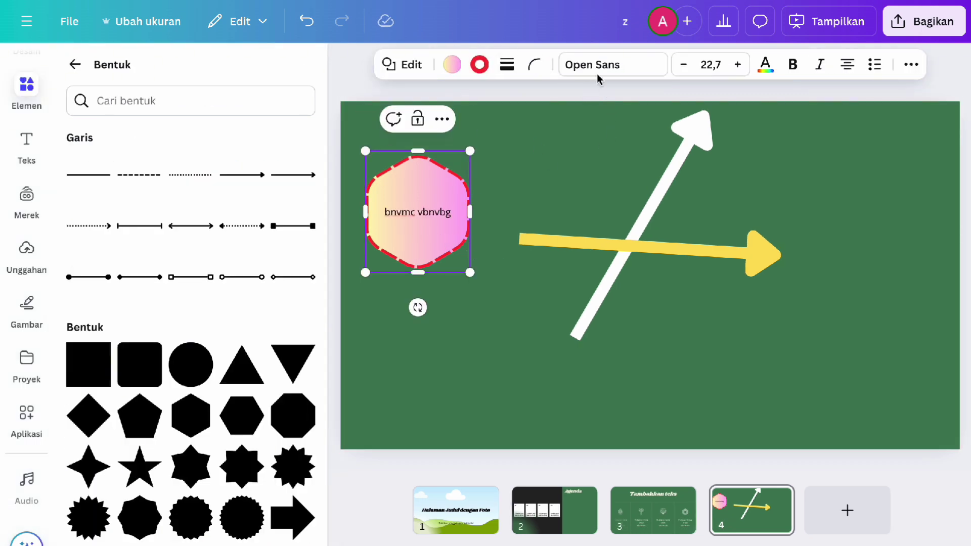
Format the hexagon's text in green Shrikhand and increase its size by three steps
click(608, 64)
click(140, 308)
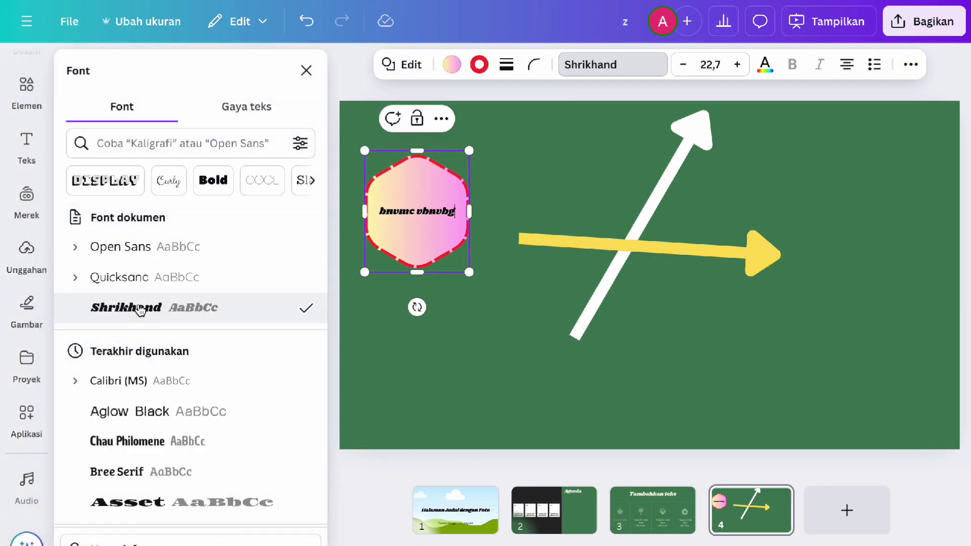
click(737, 64)
click(737, 64)
click(737, 64)
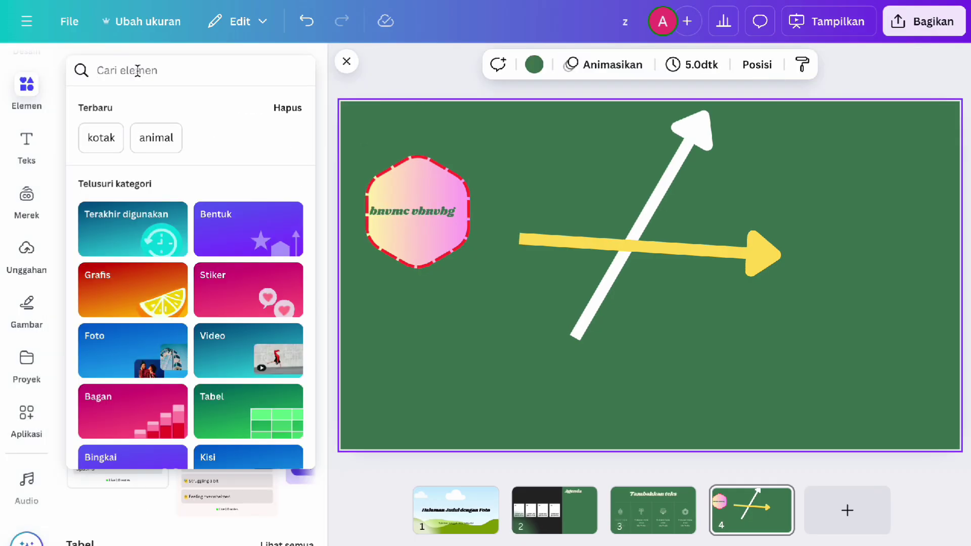
Search the Grafis element category for "bunga"
click(139, 288)
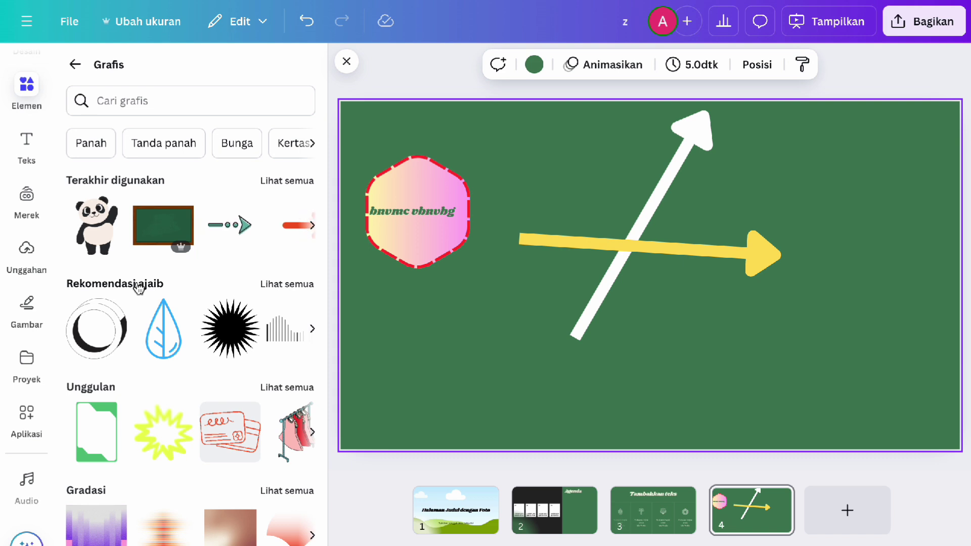
click(158, 100)
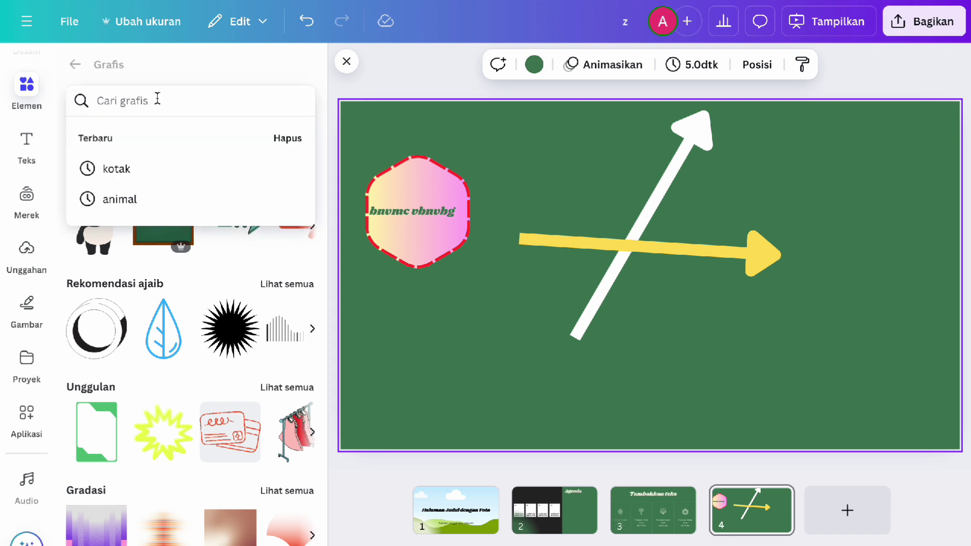
text(bunga)
key(Return)
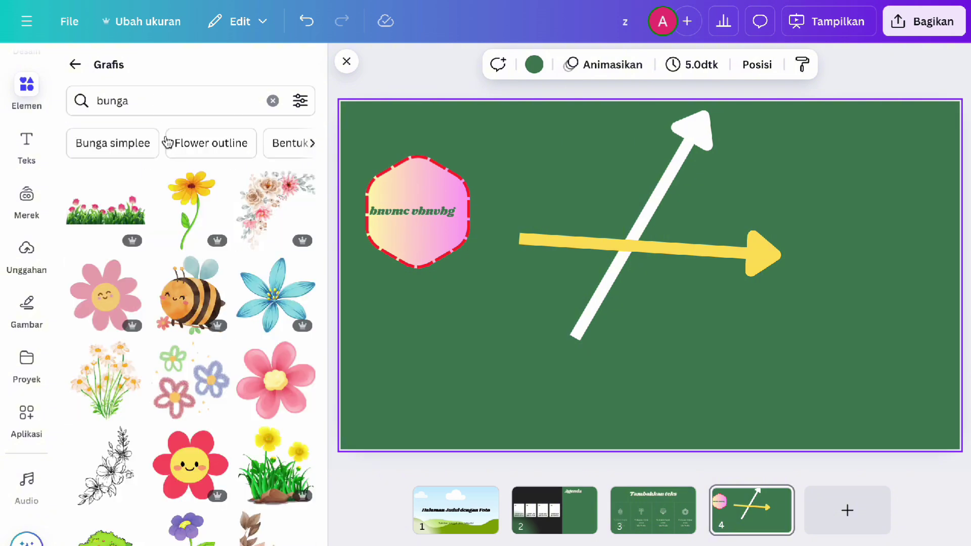
Add the tulip-and-grass graphic along the slide's lower edge and insert the floral corner graphic enlarged near the slide's centre
click(82, 218)
drag(517, 300, 478, 384)
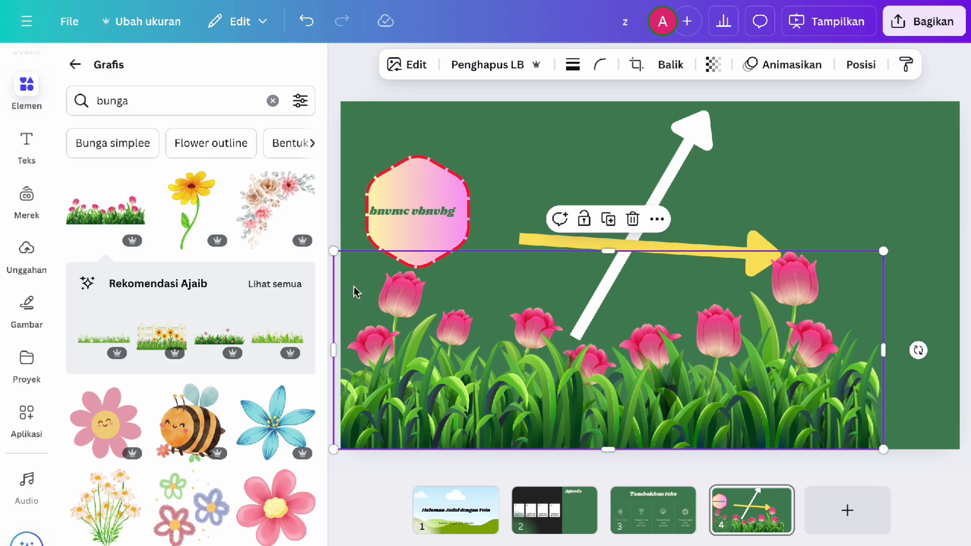
click(275, 210)
drag(587, 237, 625, 242)
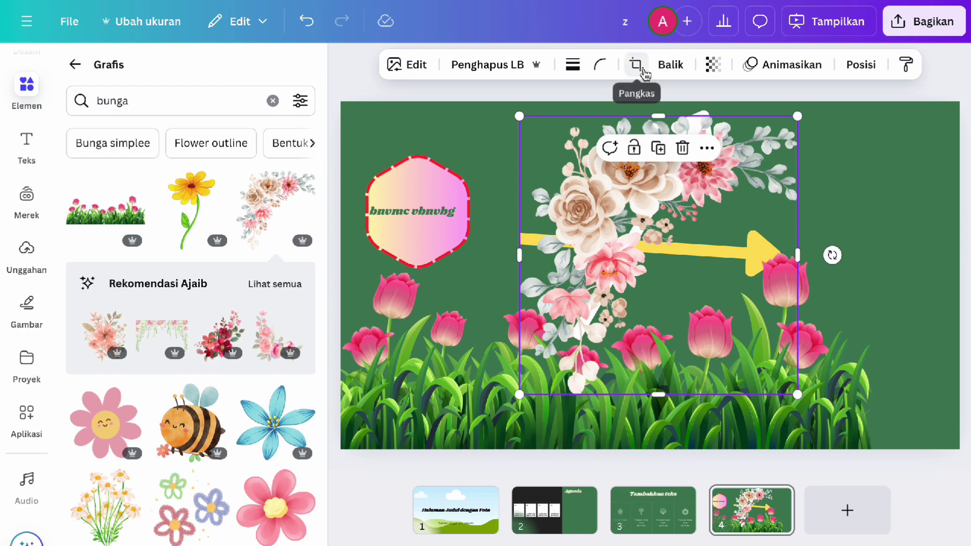
Flip the floral corner graphic horizontally
click(670, 65)
click(670, 104)
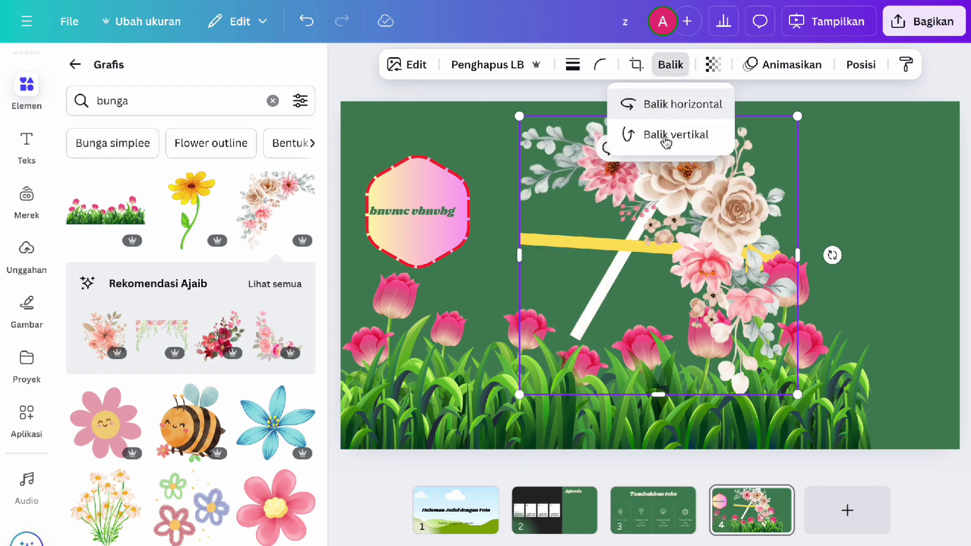
key(ctrl+z)
click(647, 171)
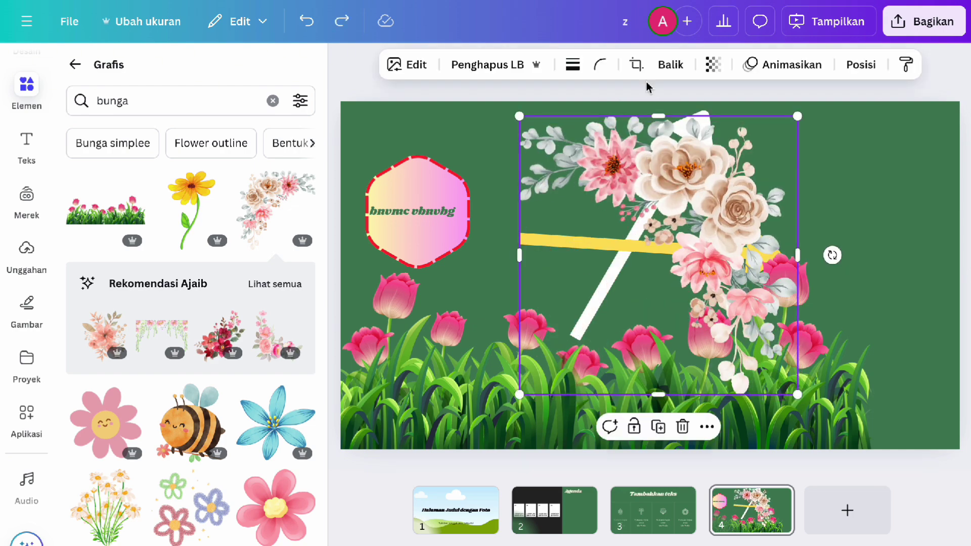
Try a vertical flip on the floral corner graphic
click(662, 74)
click(681, 135)
click(681, 135)
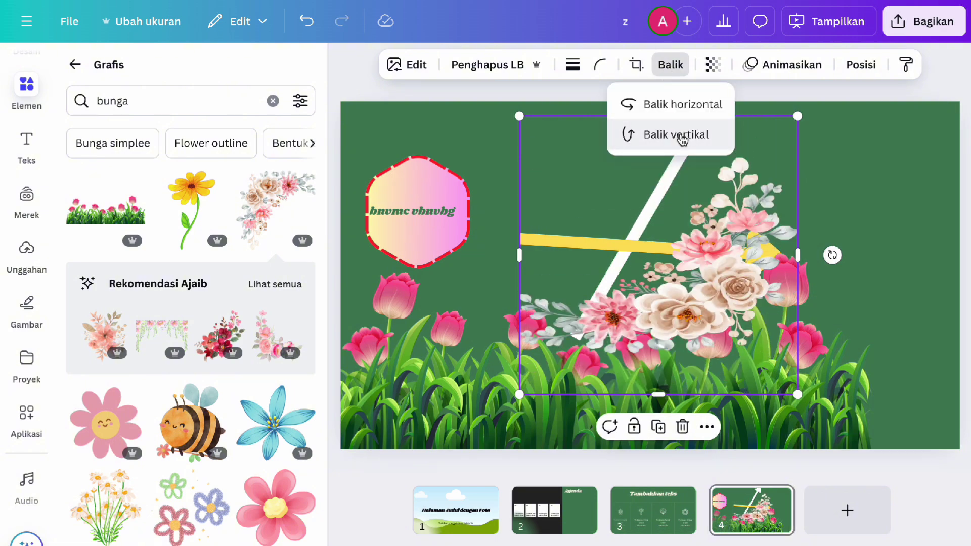
Place the floral graphic in the slide's upper-right corner at a smaller size
drag(702, 194, 856, 191)
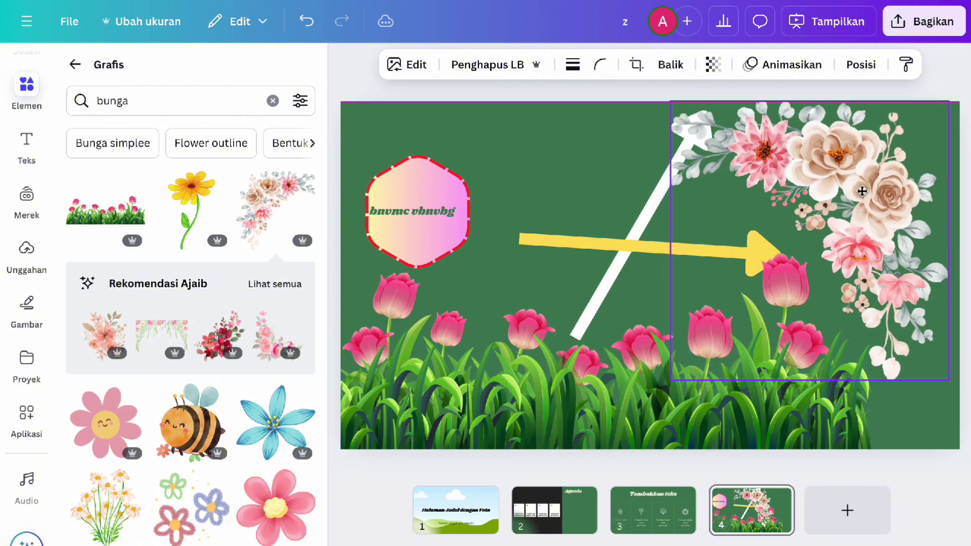
key(ctrl+z)
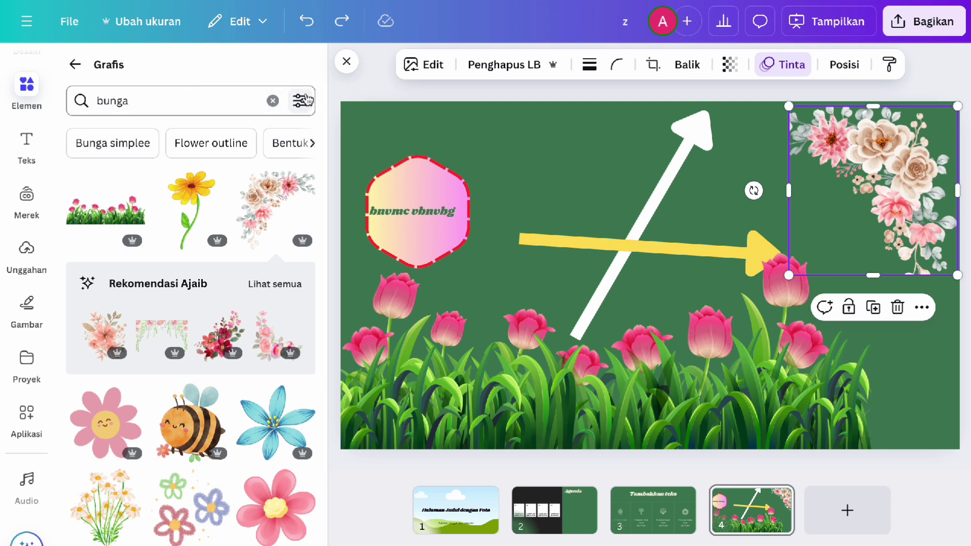
Filter the "bunga" graphics by the dark blue colour and look through the matching flowers
click(301, 100)
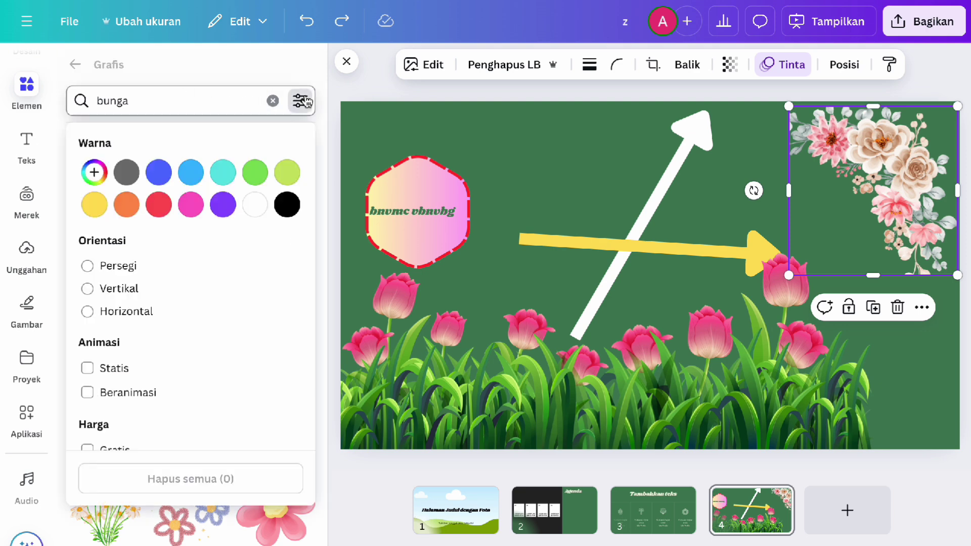
click(158, 172)
click(298, 104)
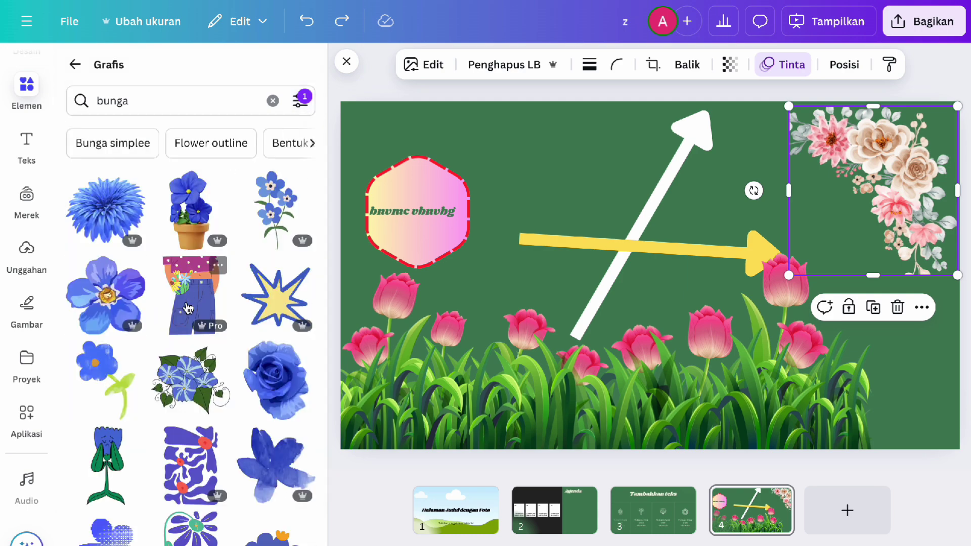
scroll(188, 308, down, 1)
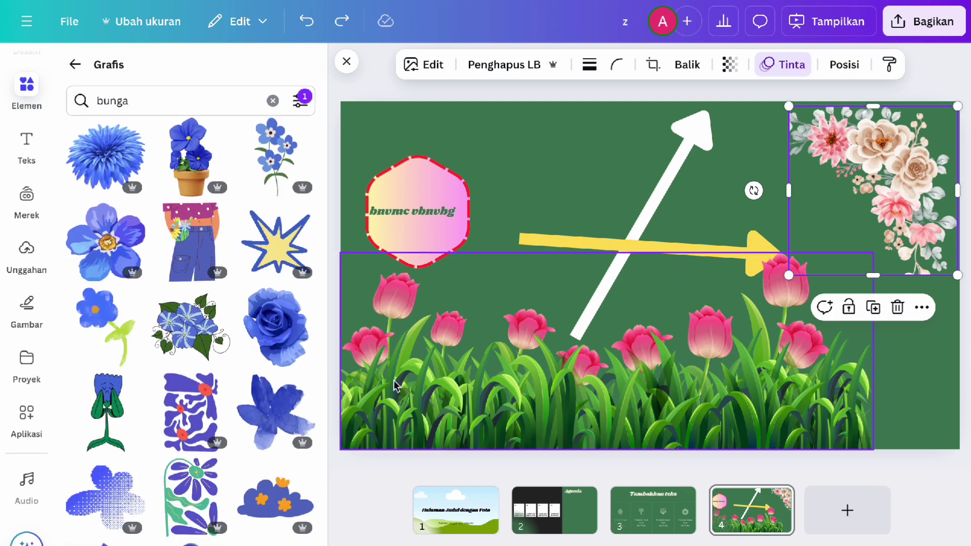
scroll(249, 160, down, 2)
scroll(249, 160, up, 3)
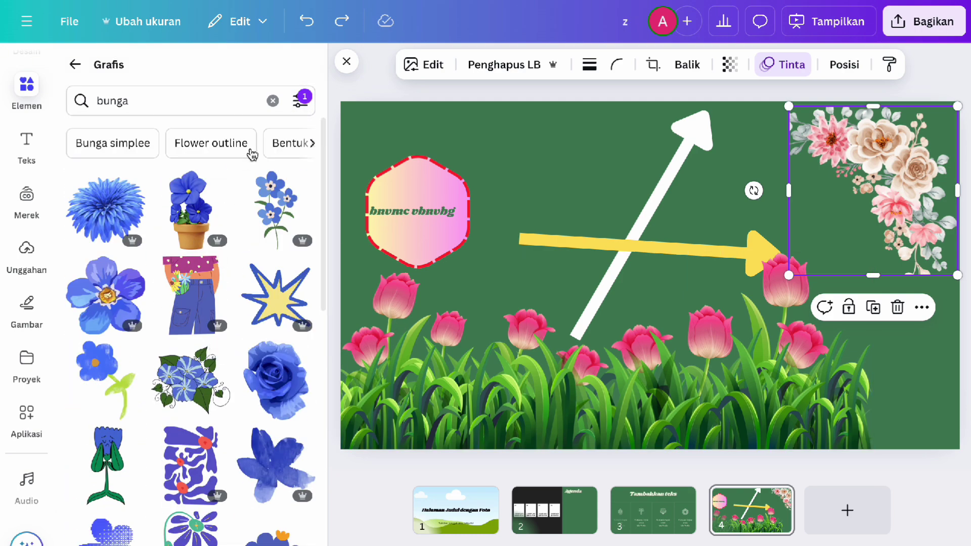
Replace the blue colour filter on the "bunga" search with the Beranimasi filter
click(301, 103)
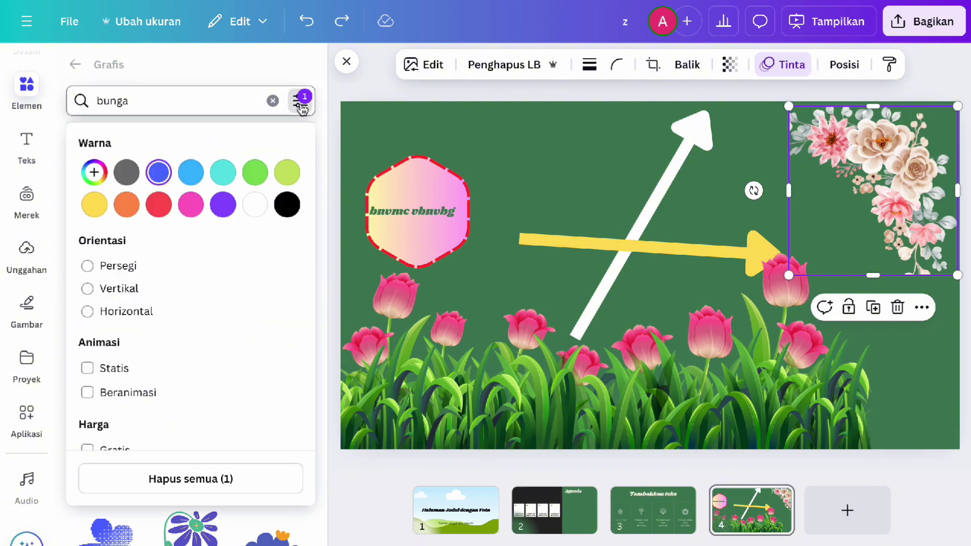
click(87, 392)
scroll(245, 243, down, 1)
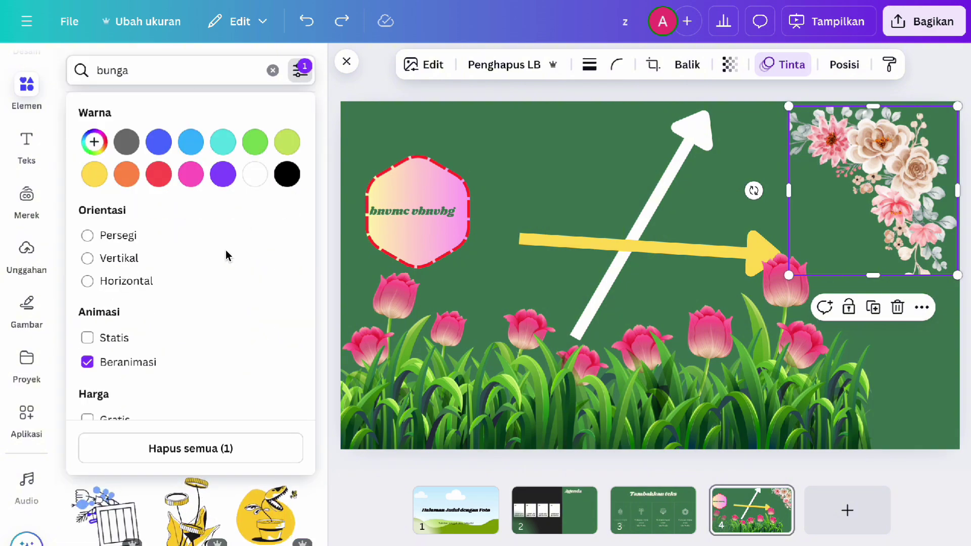
key(Escape)
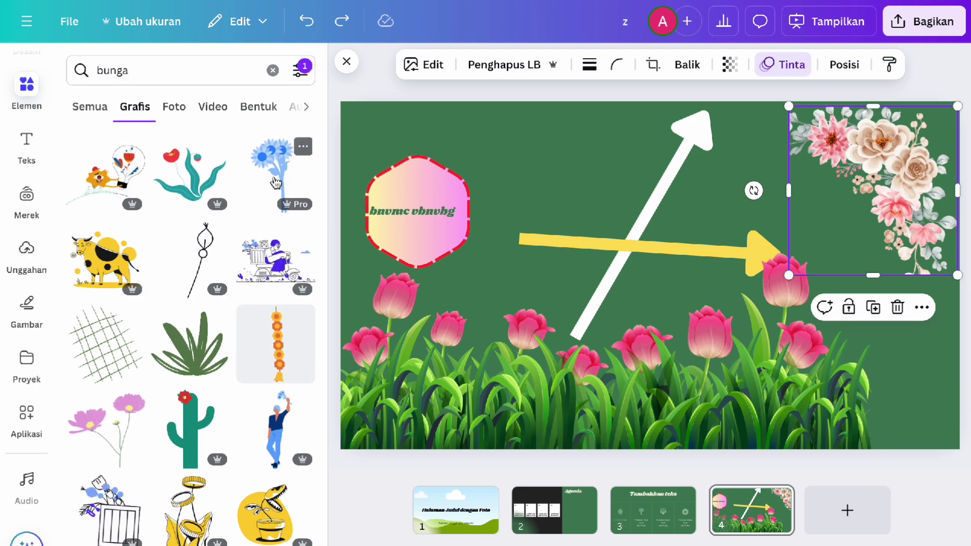
Add a new slide and place the animated flower crate, bird, cactus and orange flower graphics on it
click(815, 501)
click(503, 136)
click(584, 66)
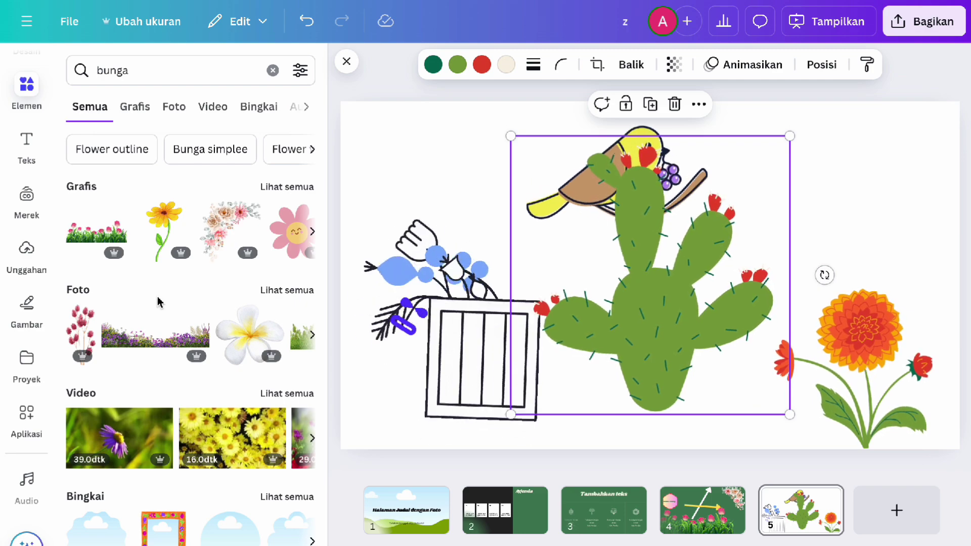
Browse the unfiltered "bunga" results across all elements, then in the Grafis, Foto and Video categories
scroll(106, 303, down, 3)
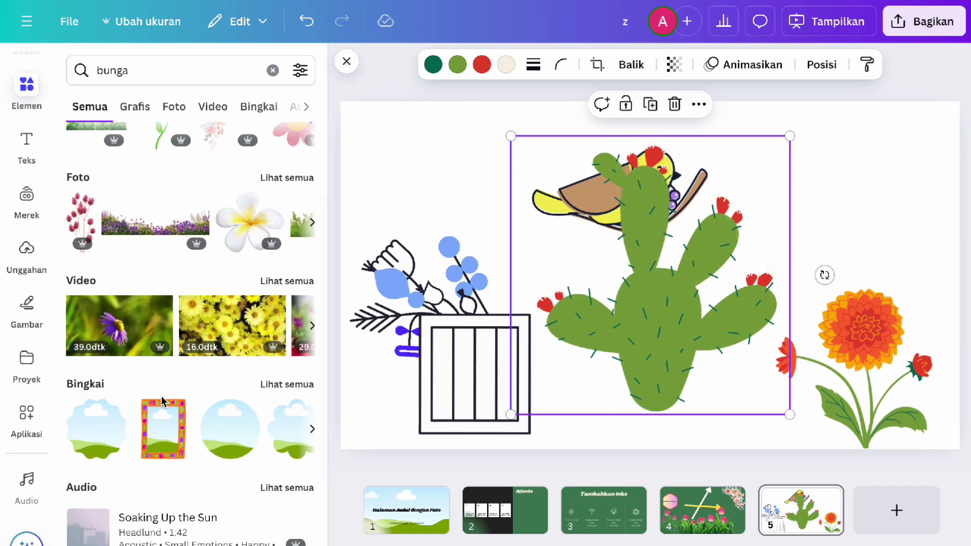
scroll(162, 402, down, 4)
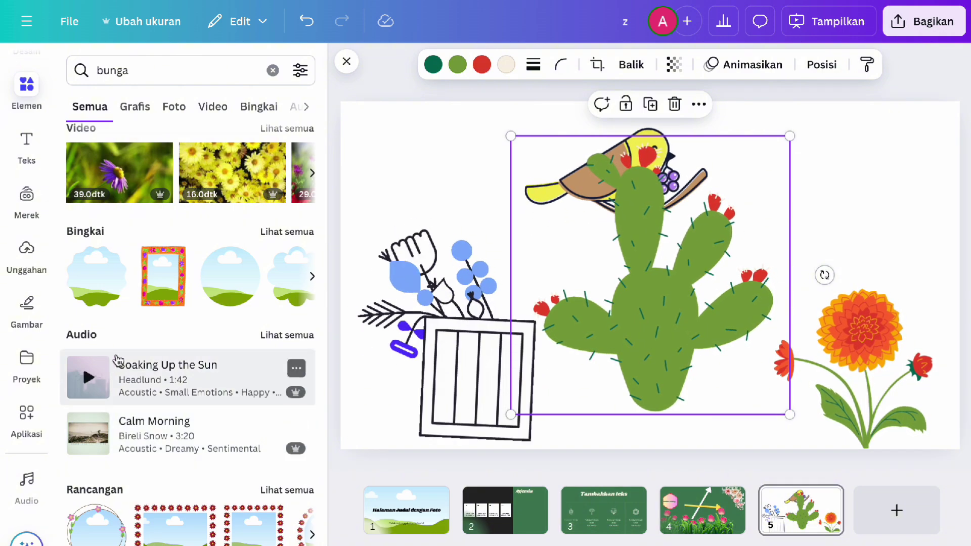
scroll(226, 376, up, 7)
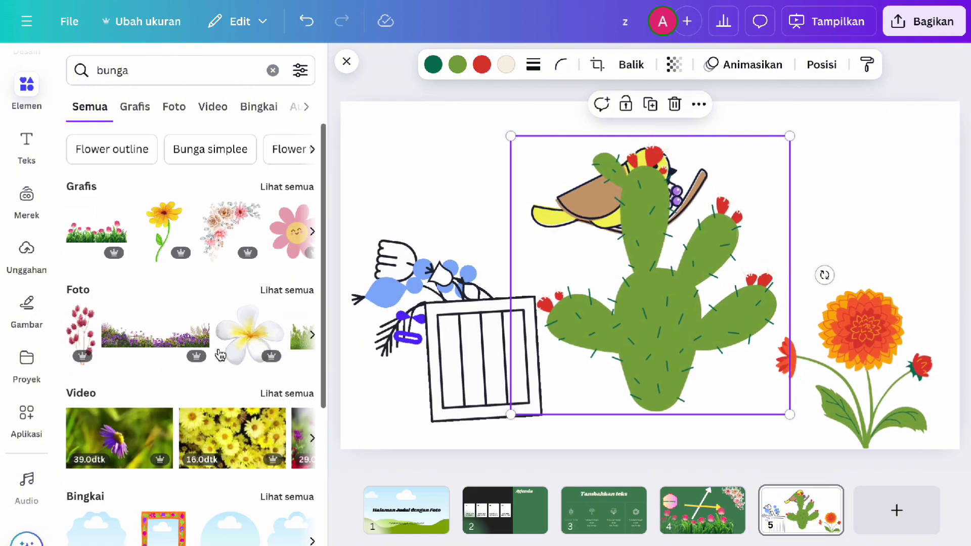
click(147, 111)
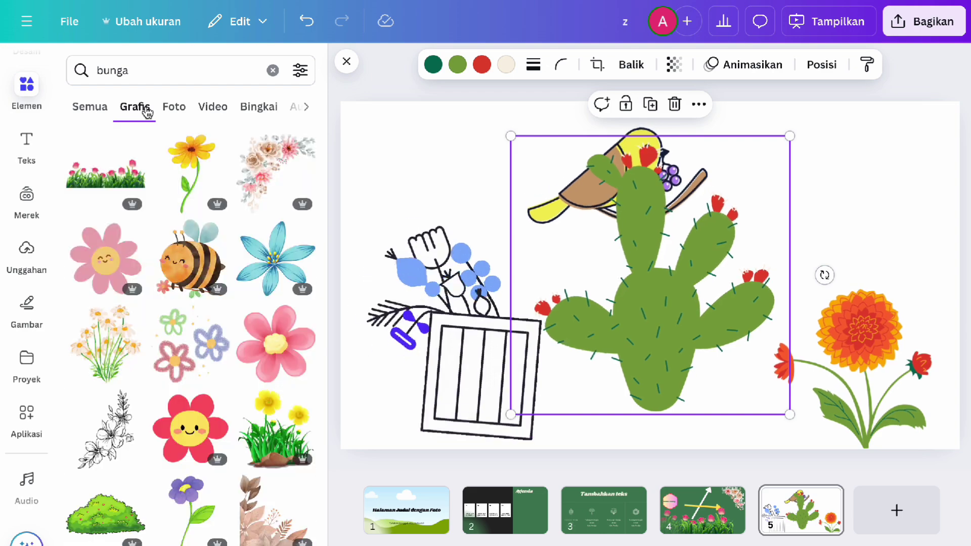
click(174, 110)
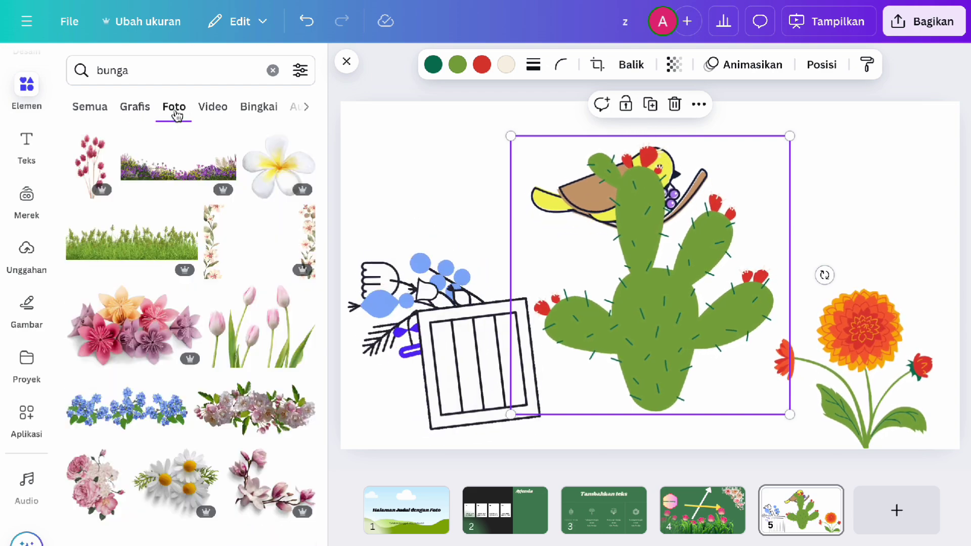
scroll(191, 239, down, 5)
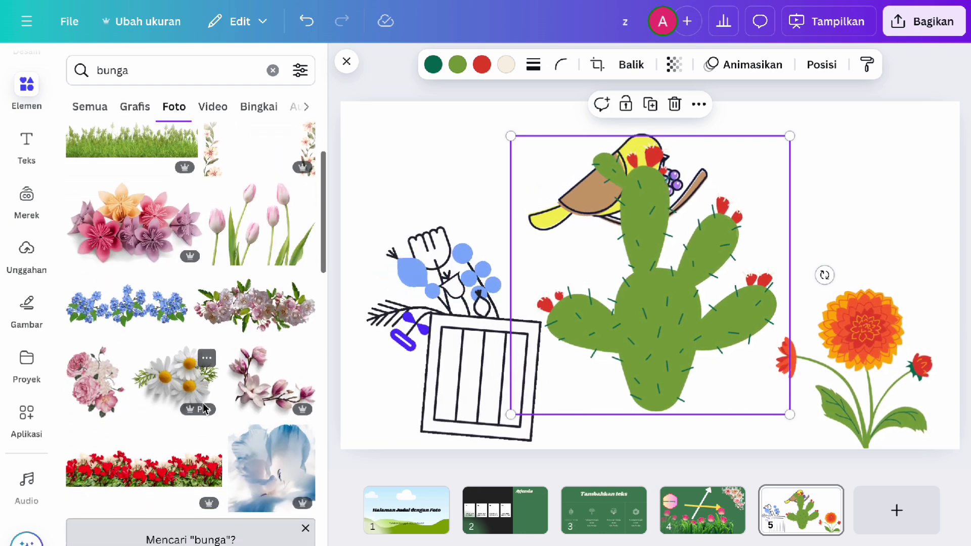
scroll(204, 408, down, 5)
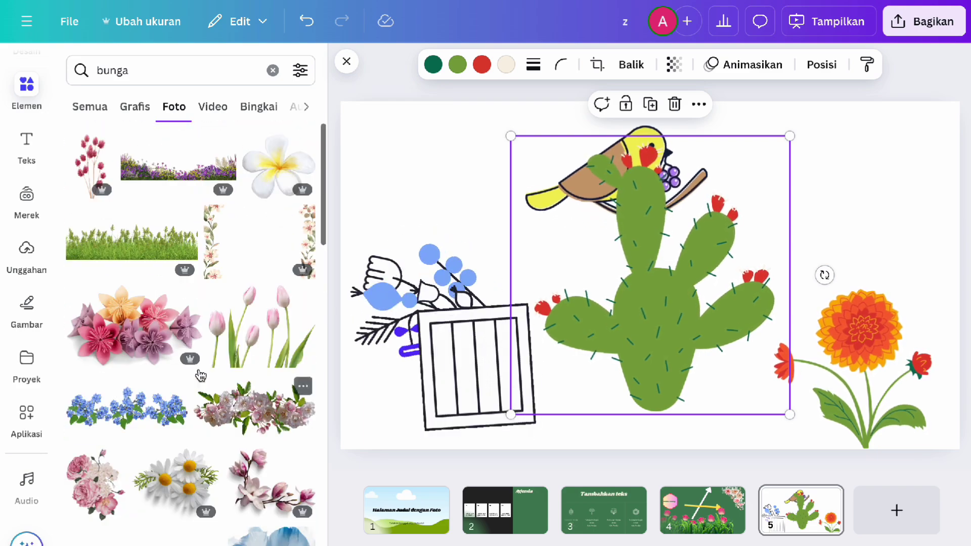
click(213, 111)
scroll(206, 357, down, 7)
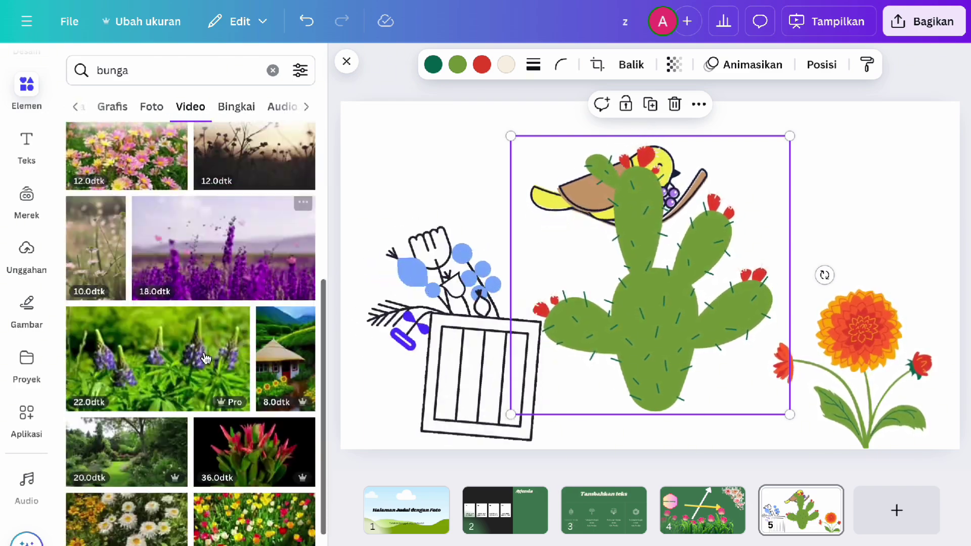
scroll(247, 168, up, 6)
Insert the flower-shaped frame from the "bunga" Bingkai results above the flower crate on slide 5
click(236, 107)
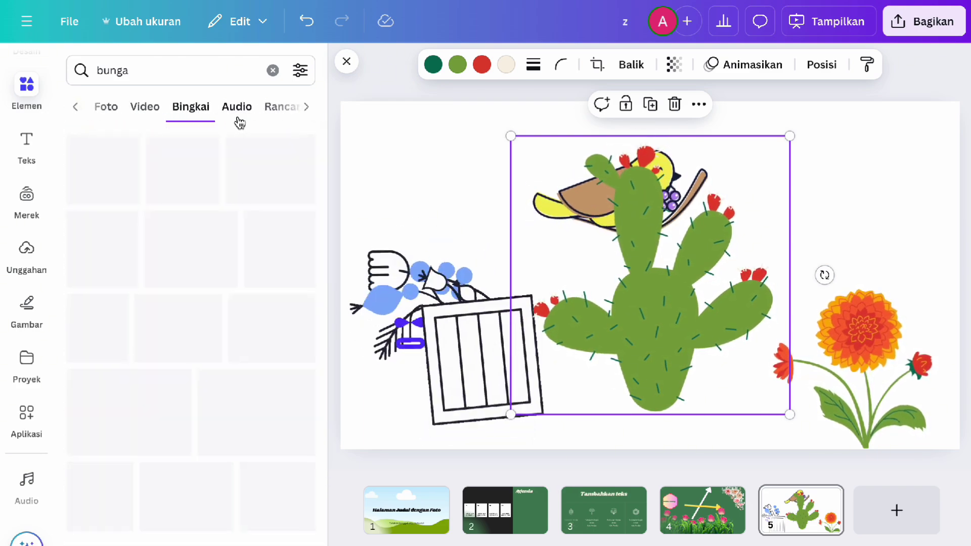
scroll(196, 344, down, 1)
click(194, 222)
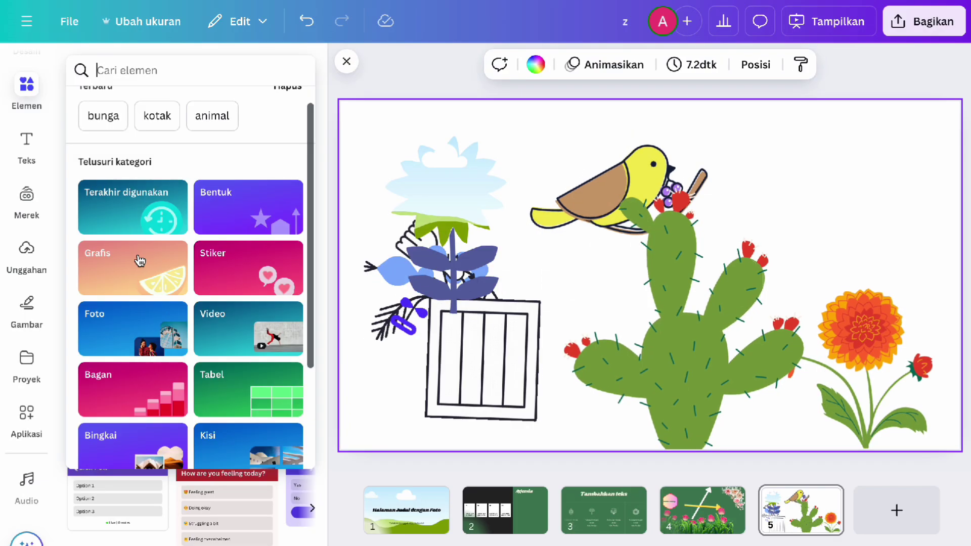
Look through the Stiker element category, from arrow and word stickers to emoji and festive ones
click(253, 273)
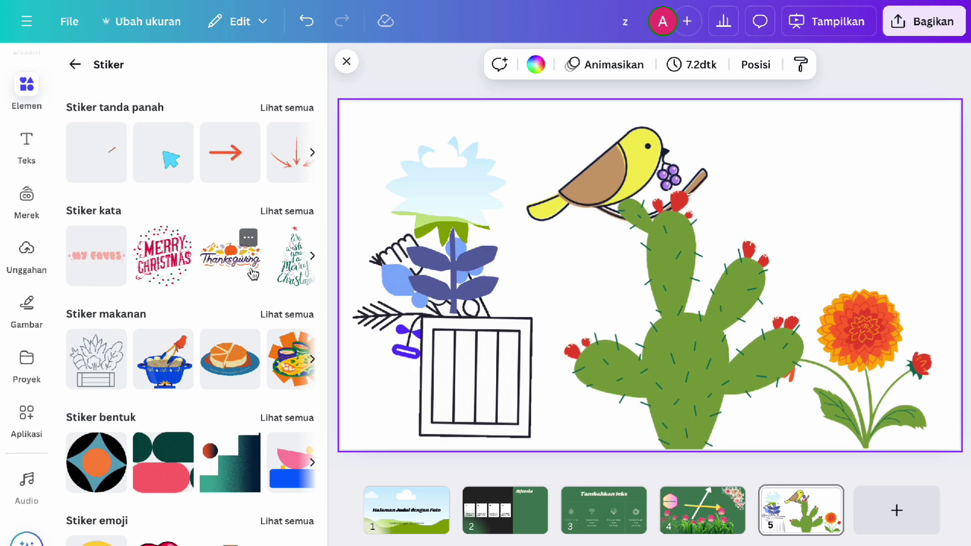
scroll(253, 273, down, 2)
scroll(253, 273, down, 4)
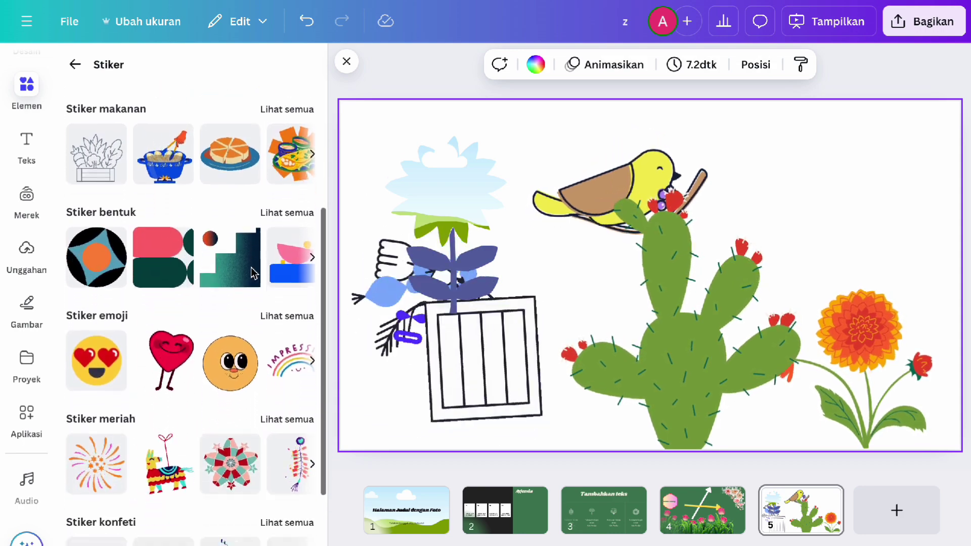
scroll(108, 90, up, 5)
Look through the Foto element category and its recent photo searches
click(75, 65)
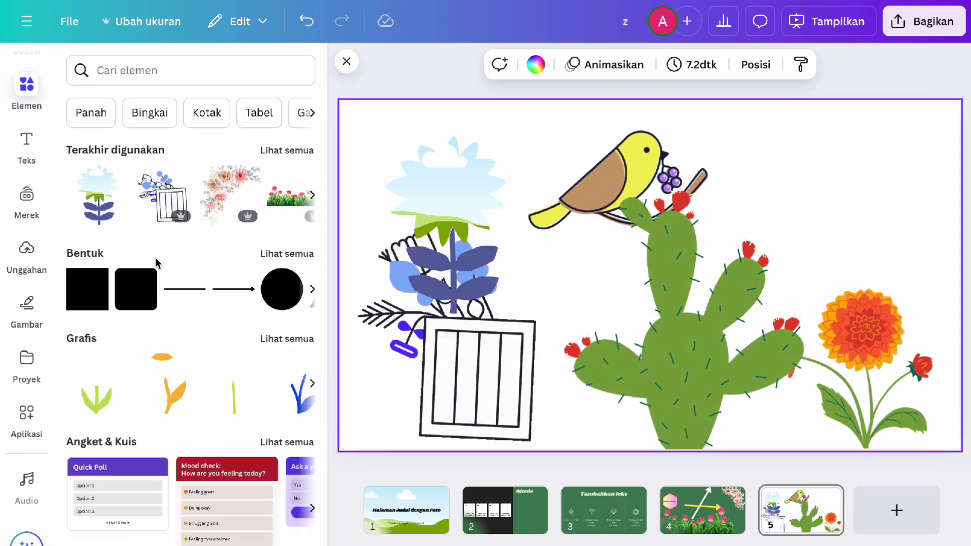
click(179, 65)
scroll(195, 351, down, 3)
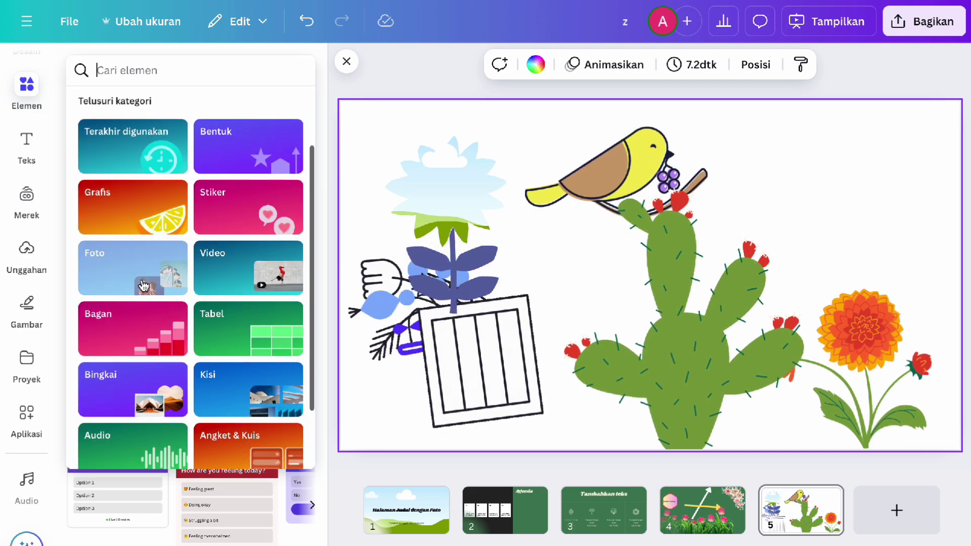
click(142, 284)
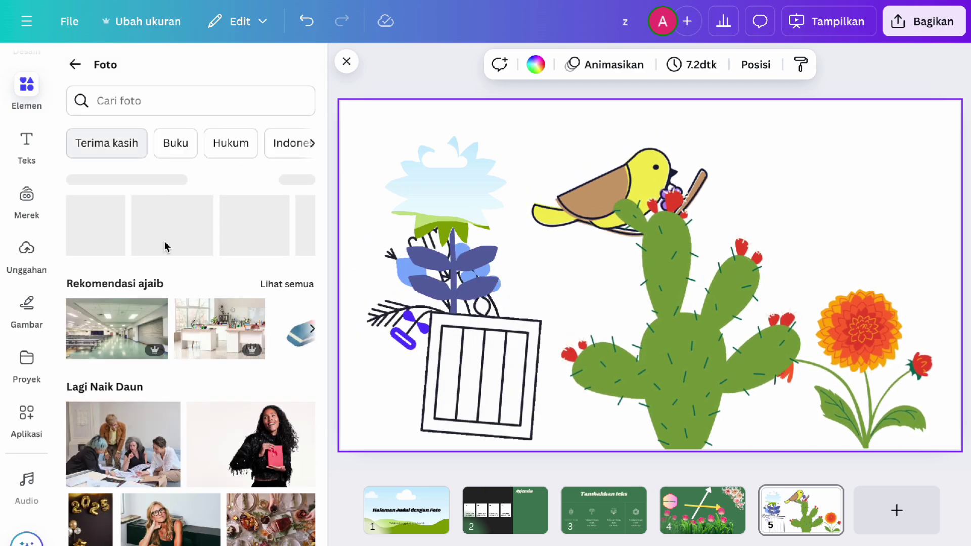
scroll(162, 286, down, 3)
scroll(184, 141, up, 3)
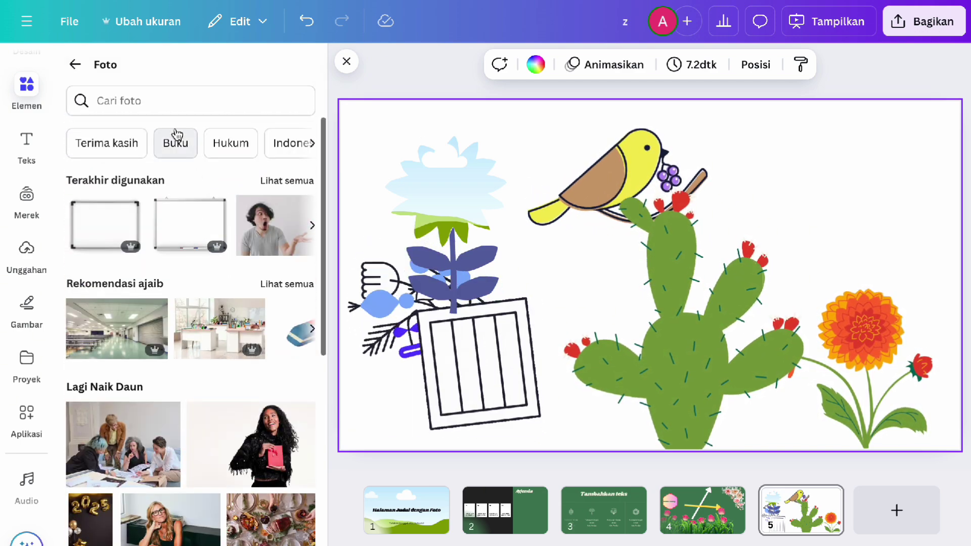
click(193, 99)
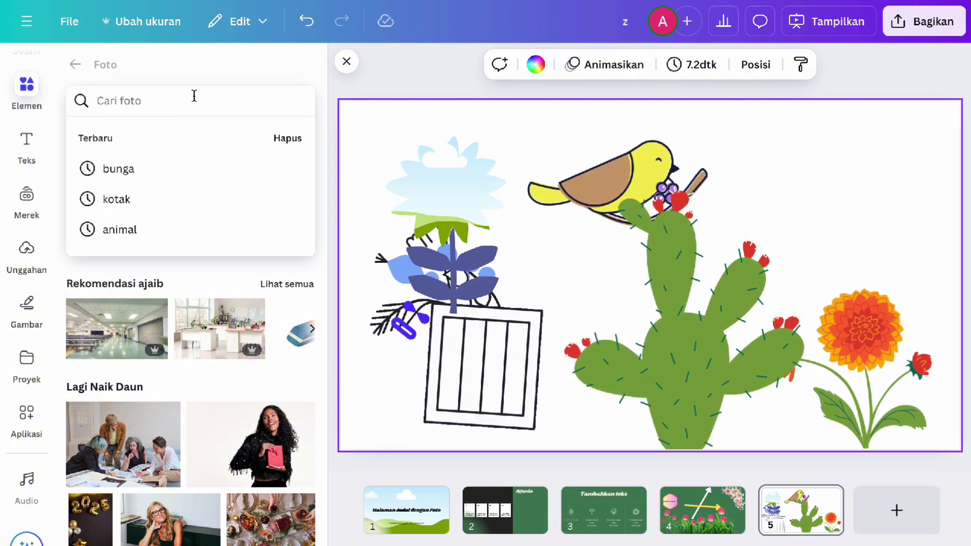
key(Escape)
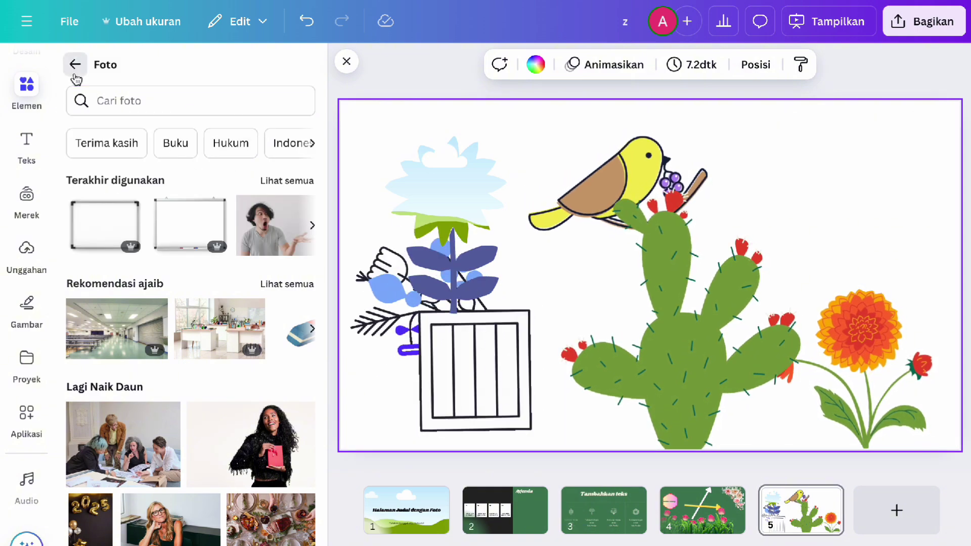
Leave the photos and open the Video element category
click(75, 64)
click(188, 72)
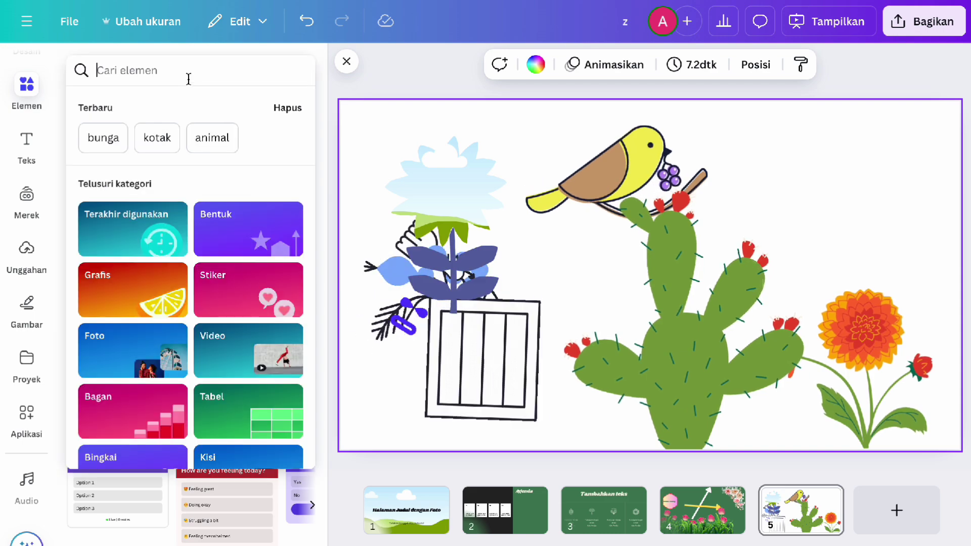
click(254, 352)
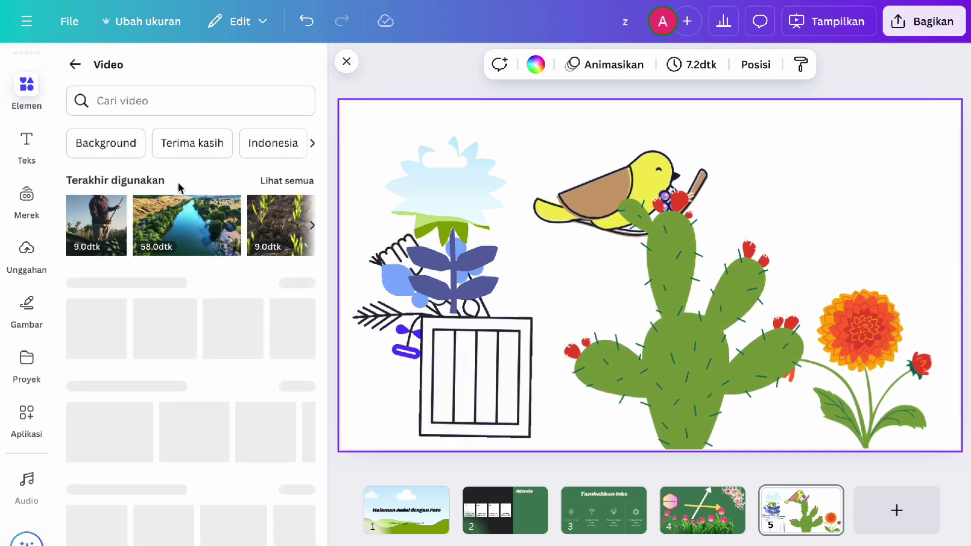
Look through the Video category, open the Bagan element category and add a blank slide 6
scroll(187, 185, down, 3)
scroll(187, 185, down, 4)
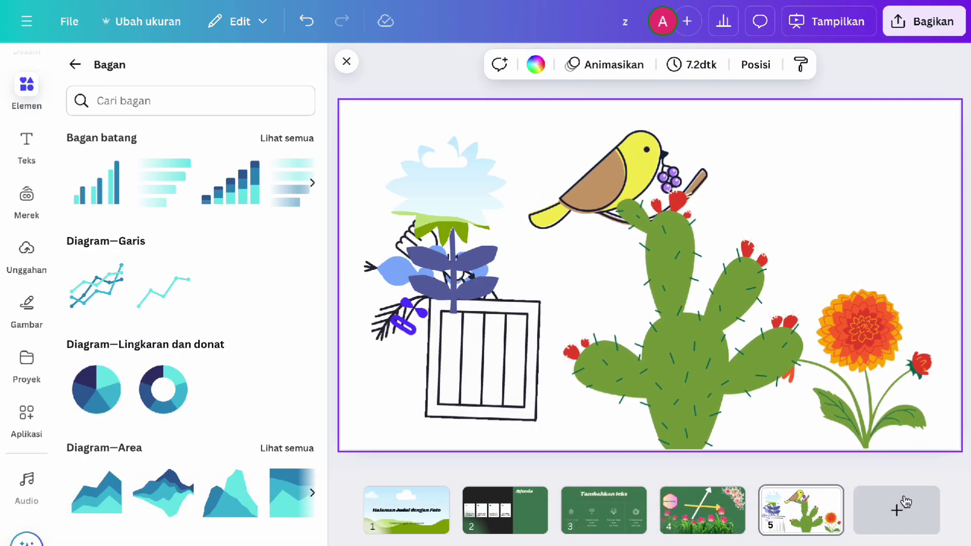
click(896, 510)
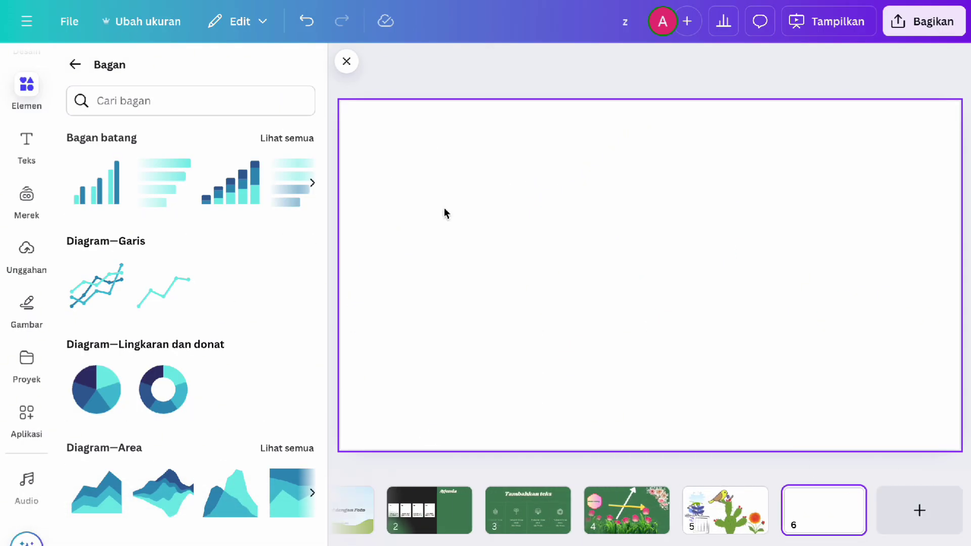
Look through the bar, area, hierarchy and infographic charts in Bagan and insert the pie chart on slide 6
scroll(195, 265, down, 1)
scroll(196, 264, up, 1)
click(277, 144)
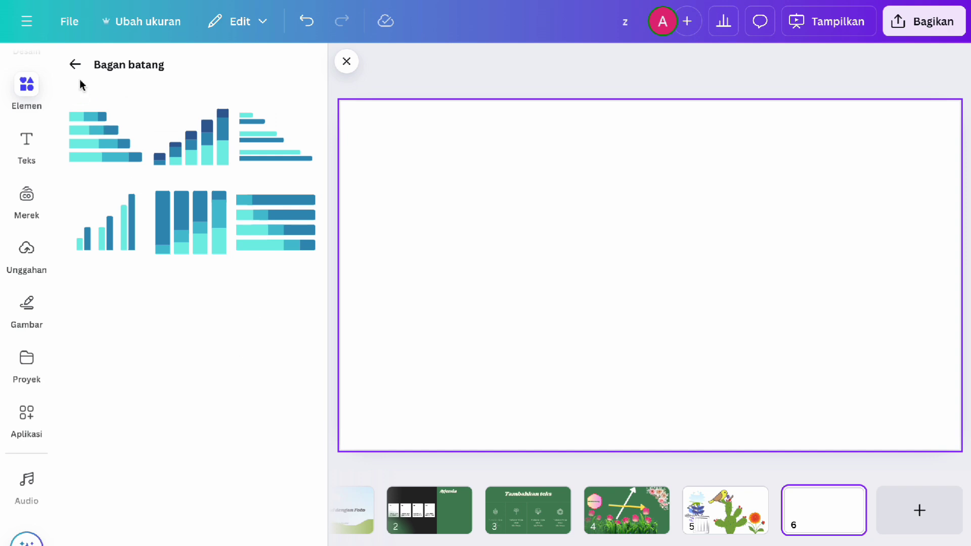
click(74, 64)
scroll(101, 257, down, 5)
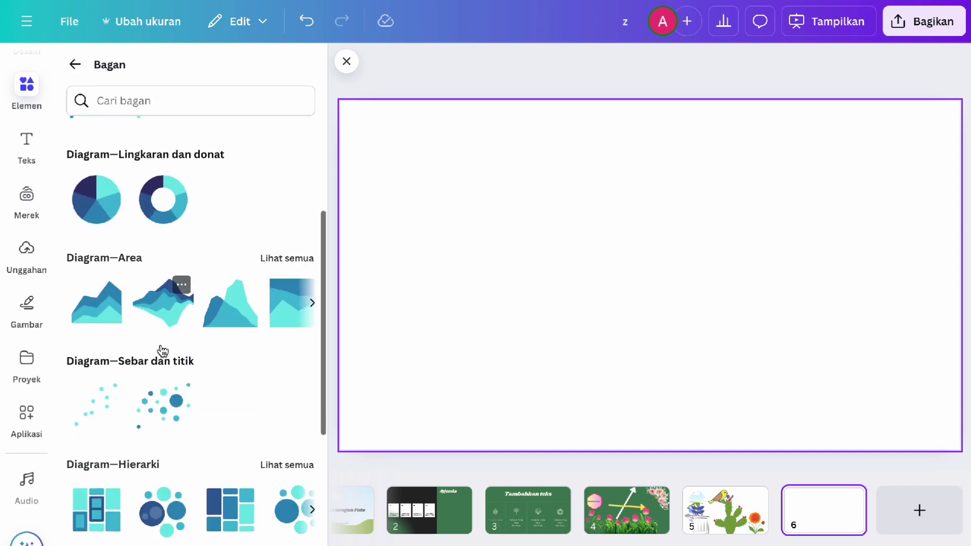
scroll(197, 450, down, 5)
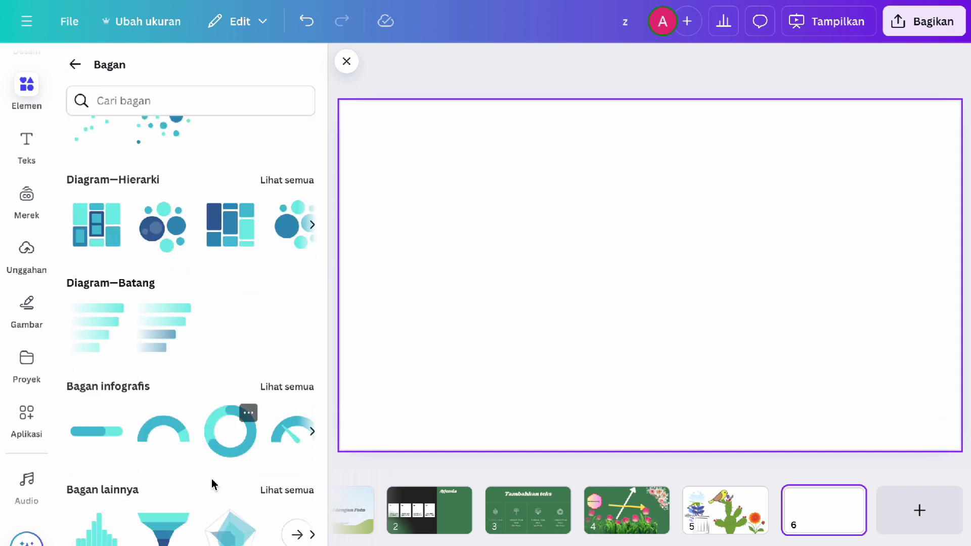
scroll(223, 475, up, 9)
click(97, 395)
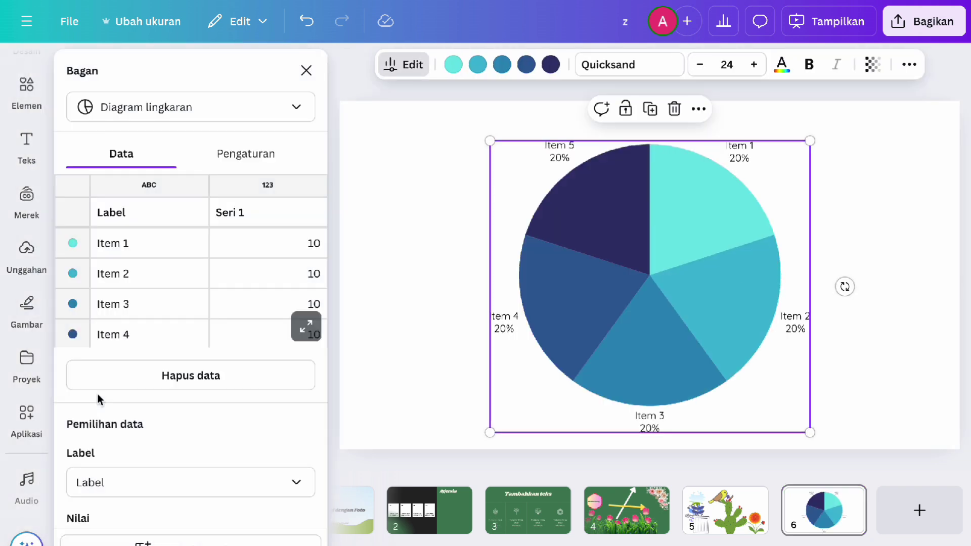
Recolour the pie chart's Item 1 slice red using the document colours
click(453, 65)
click(85, 271)
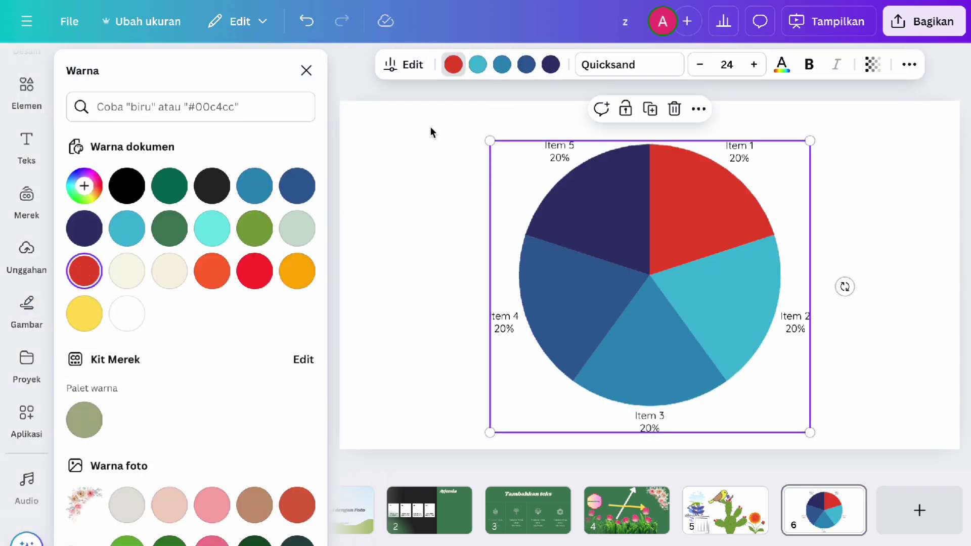
click(423, 205)
click(538, 184)
Rename the pie chart's first four data labels to cat, dog, snake and buffalo
click(402, 64)
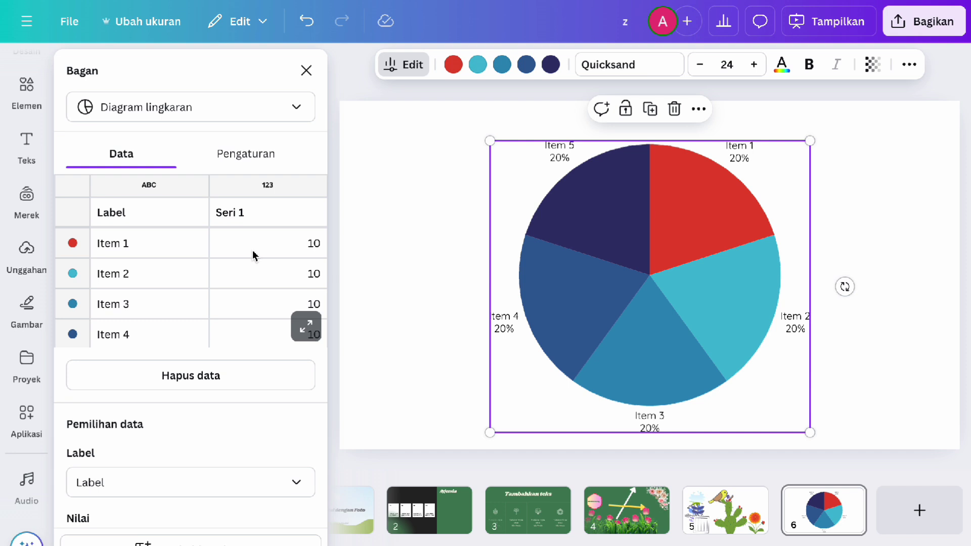
click(119, 250)
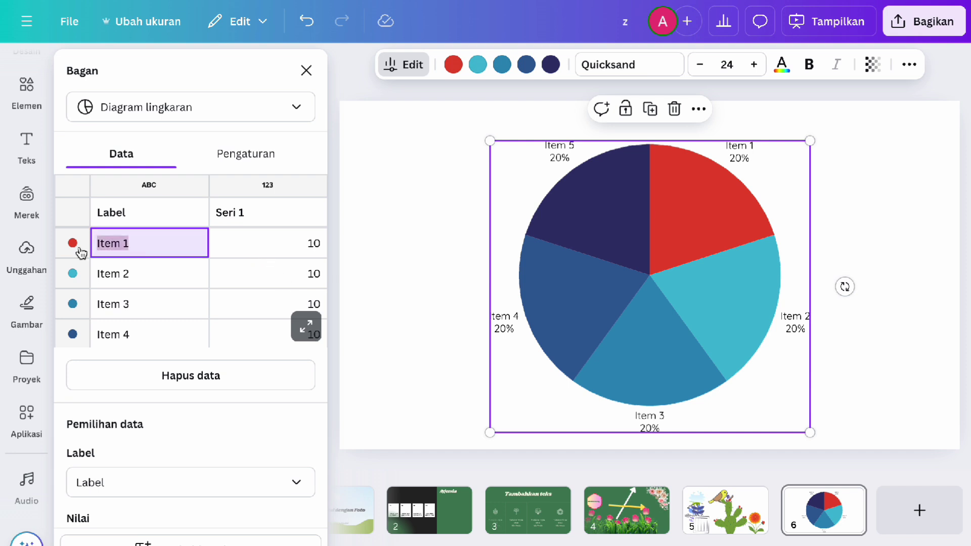
key(Return)
text(dog)
key(Return)
text(snake)
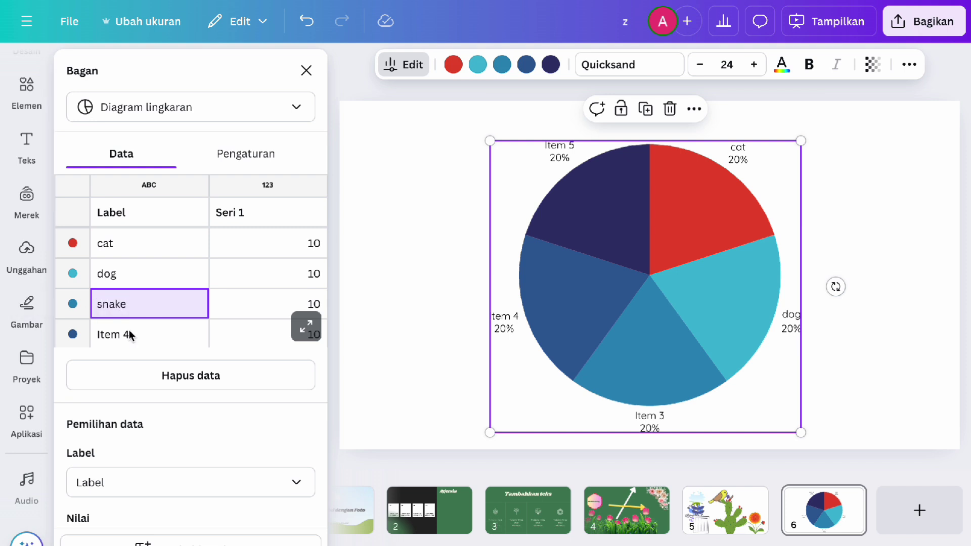
key(Return)
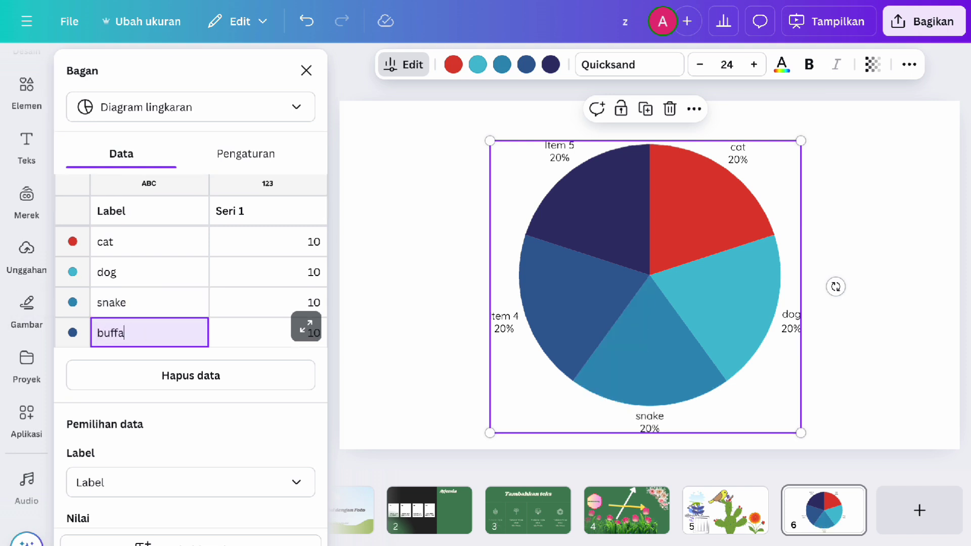
key(Return)
Set the chart's Seri 1 values to 20 for cat and 5 for snake
click(316, 211)
text(20)
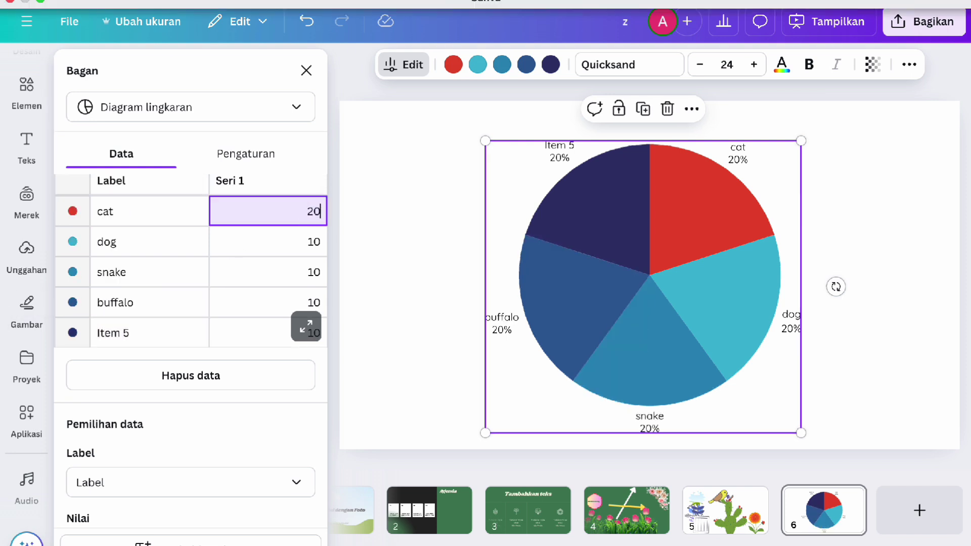
key(Return)
click(240, 272)
text(5)
key(Return)
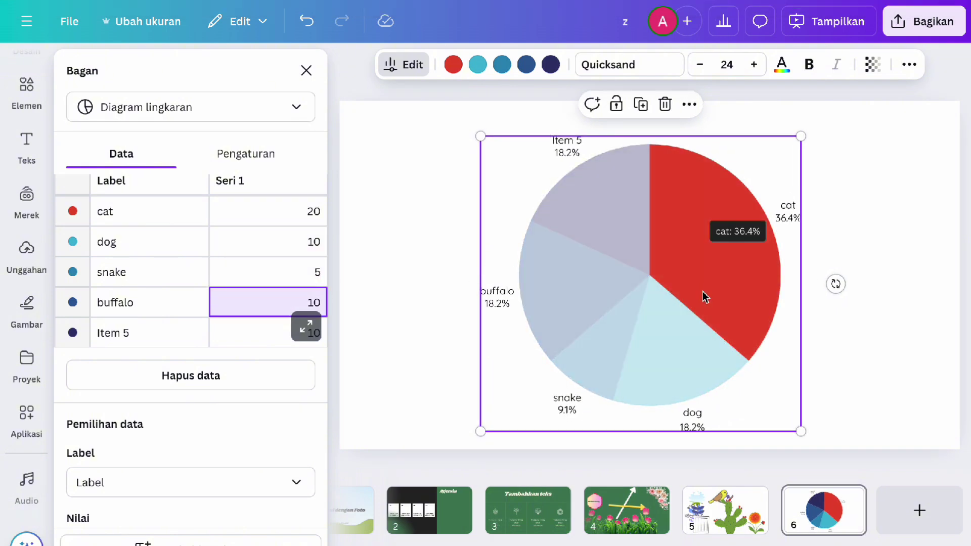
Format the pie chart's text in Austere Display at size 33 with a light blue colour
click(629, 64)
click(113, 187)
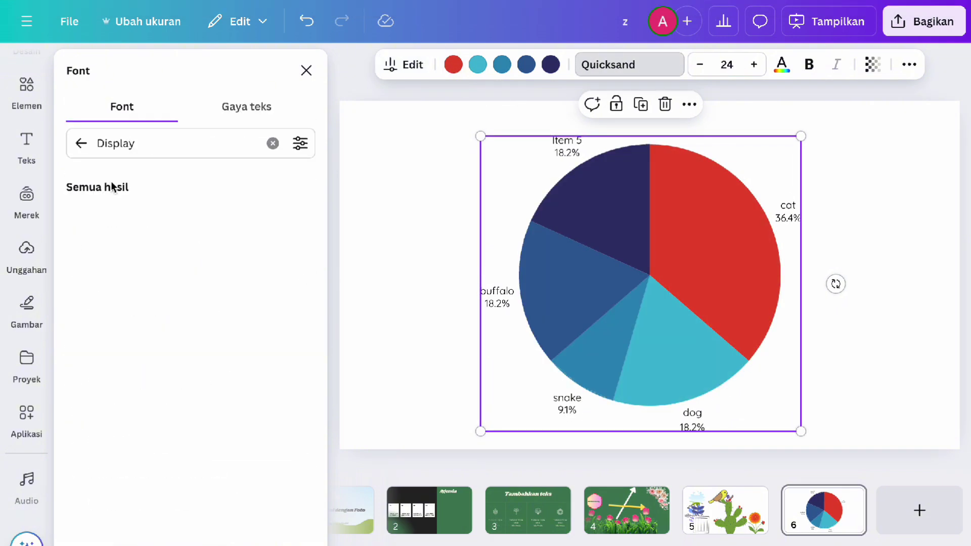
click(126, 261)
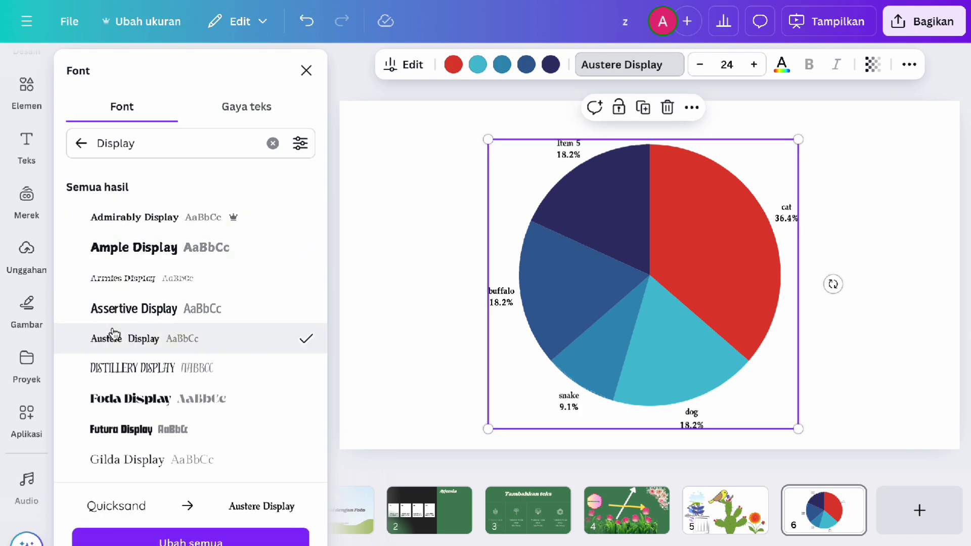
click(753, 64)
click(753, 64)
click(753, 65)
click(754, 65)
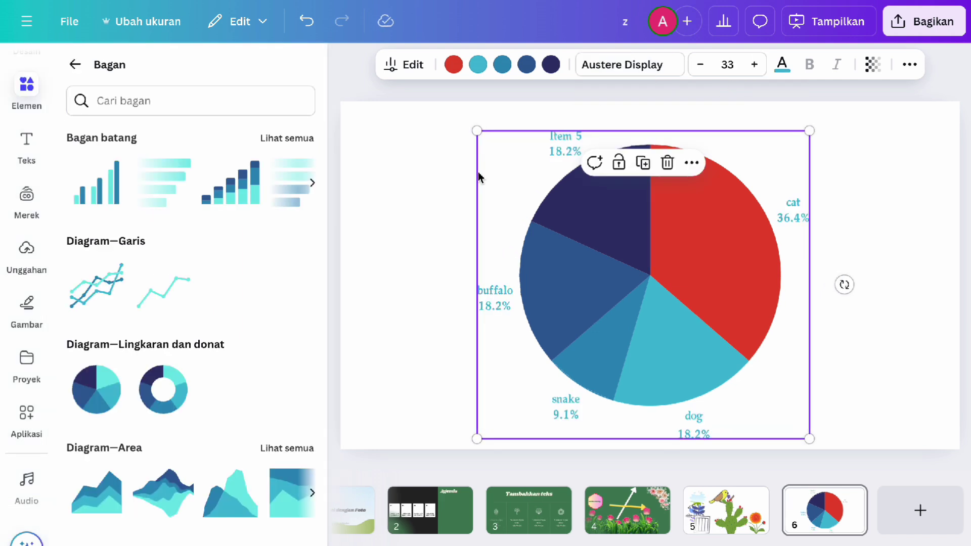
Try the horizontal-bar Diagram garis type on the chart, and convert the chart to Diagram Donat
click(403, 64)
click(198, 108)
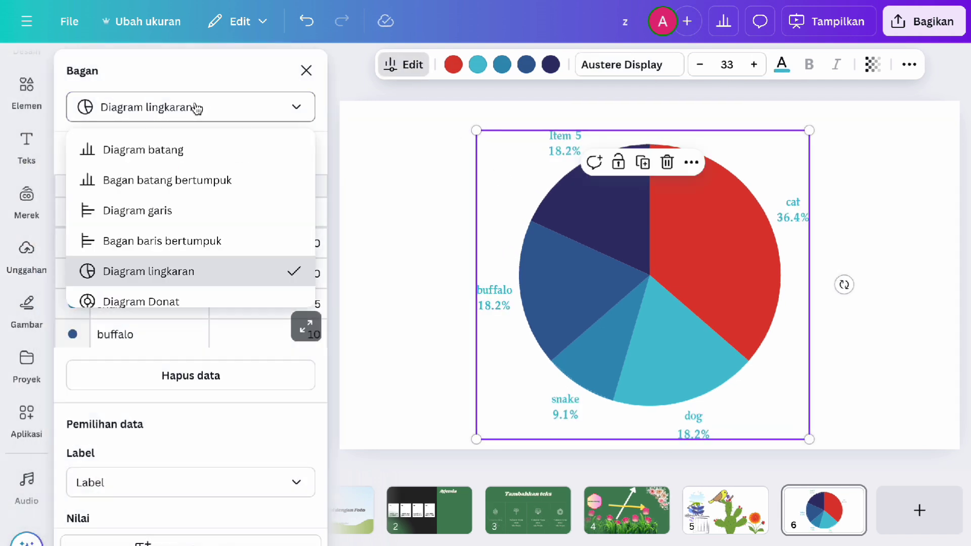
click(194, 220)
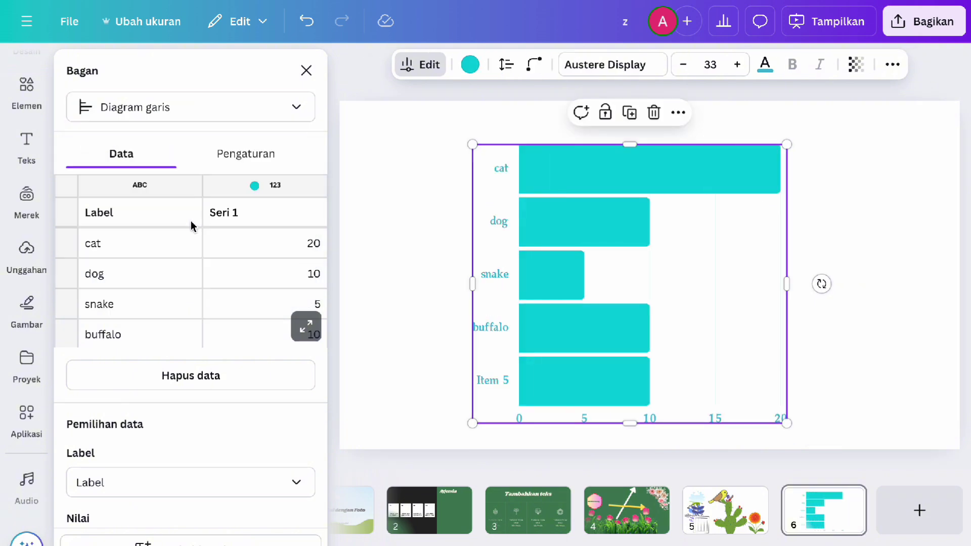
click(183, 108)
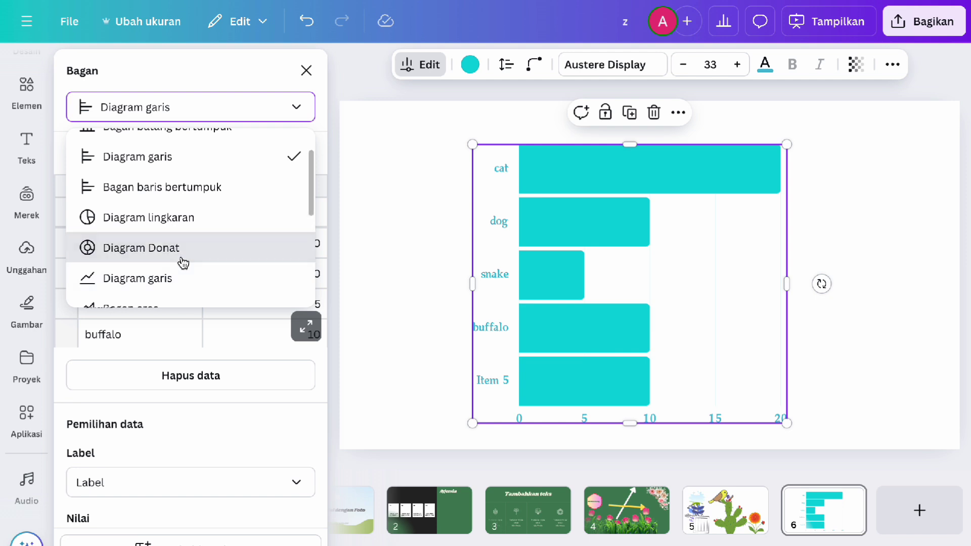
click(183, 259)
scroll(243, 263, down, 4)
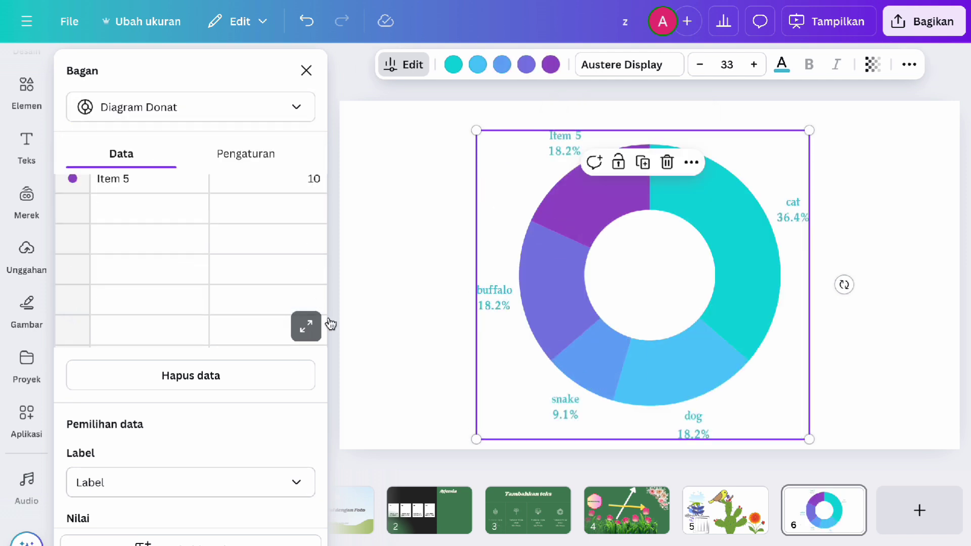
Format the donut chart's values as numbers (Angka) instead of percentages
click(246, 155)
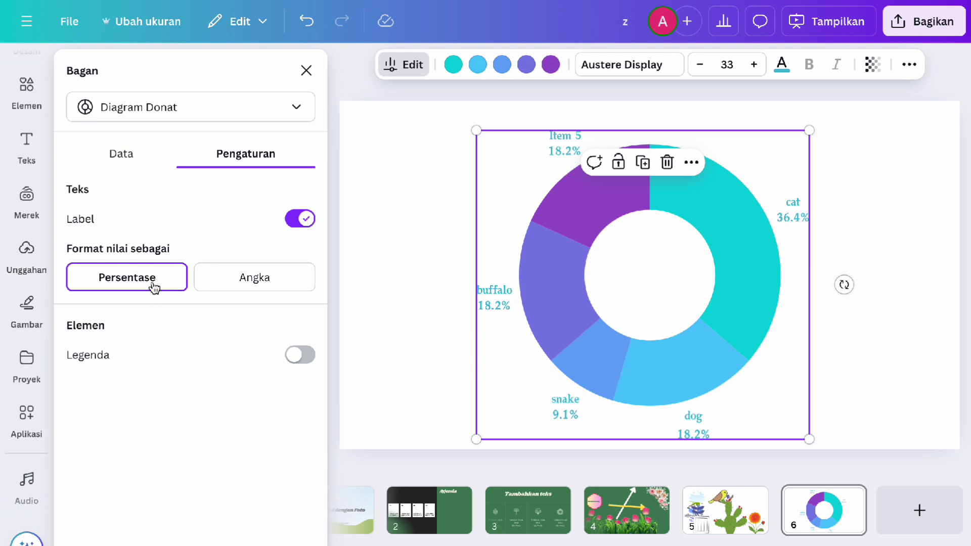
click(272, 285)
click(158, 284)
click(265, 281)
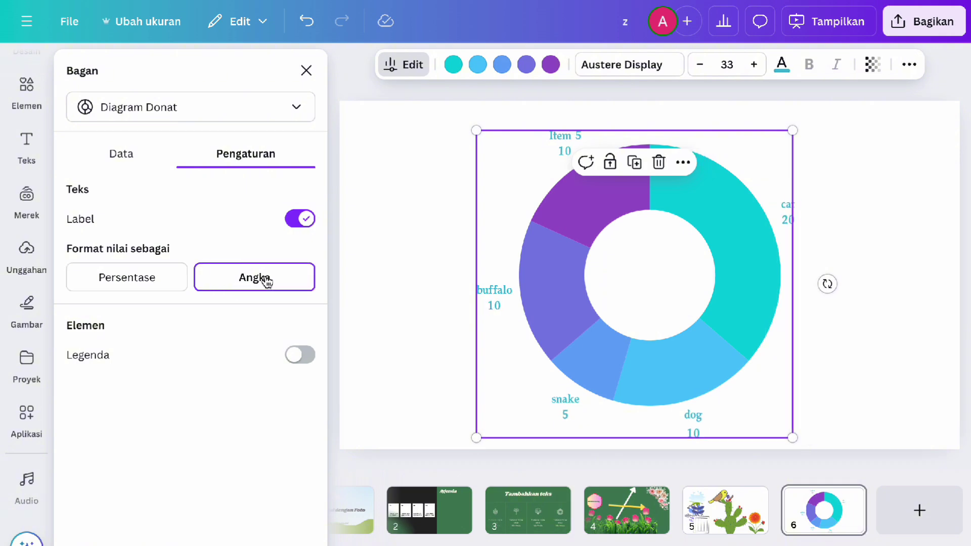
Try hiding and restoring the donut chart's labels, and turn on its legend and undo that
click(303, 219)
click(303, 220)
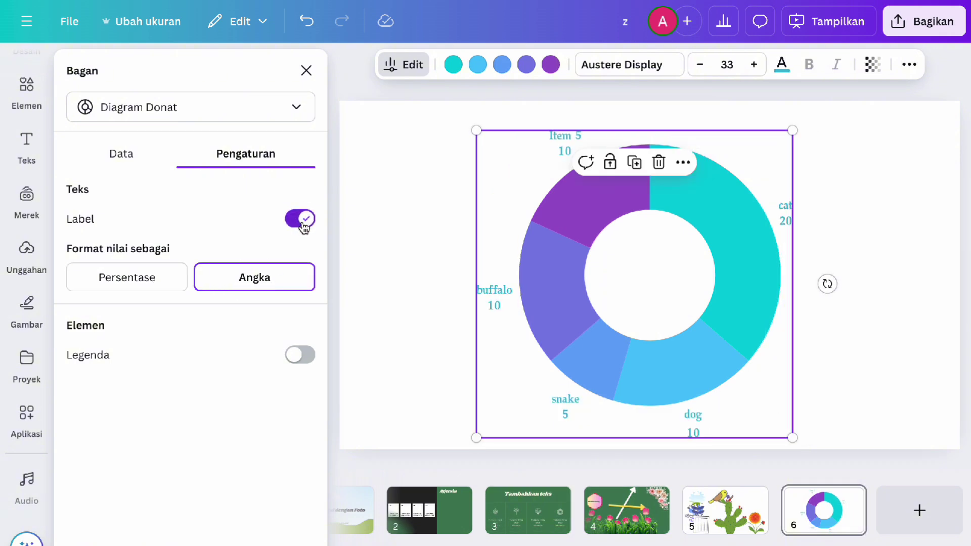
click(296, 359)
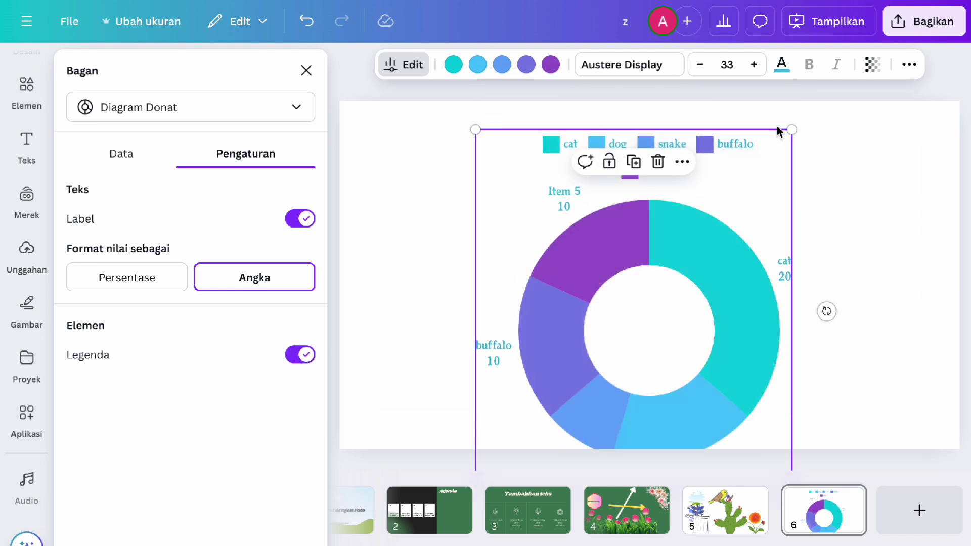
key(ctrl+z)
Open the Tabel element category and insert the grey table with a solid header row on a new slide 7
scroll(124, 179, down, 1)
scroll(130, 245, down, 1)
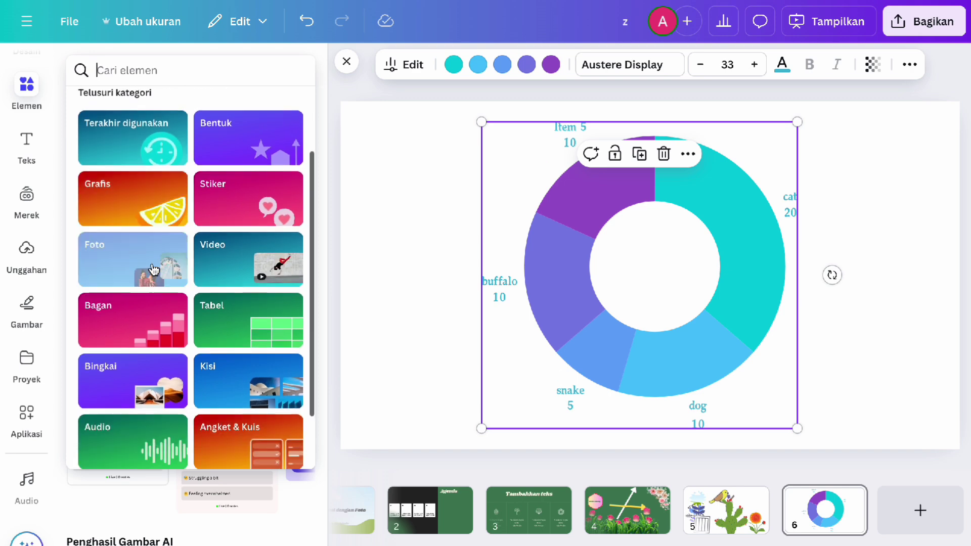
click(218, 332)
click(138, 176)
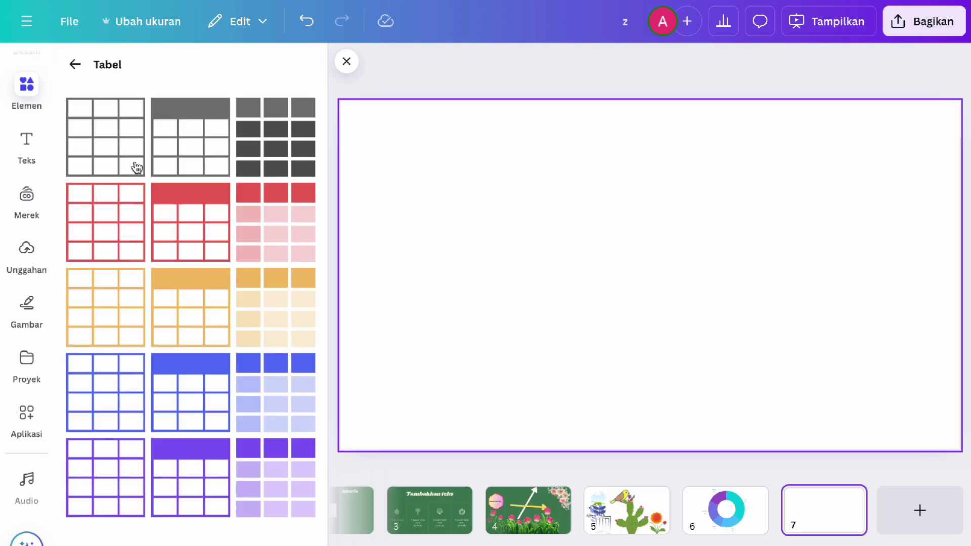
click(189, 143)
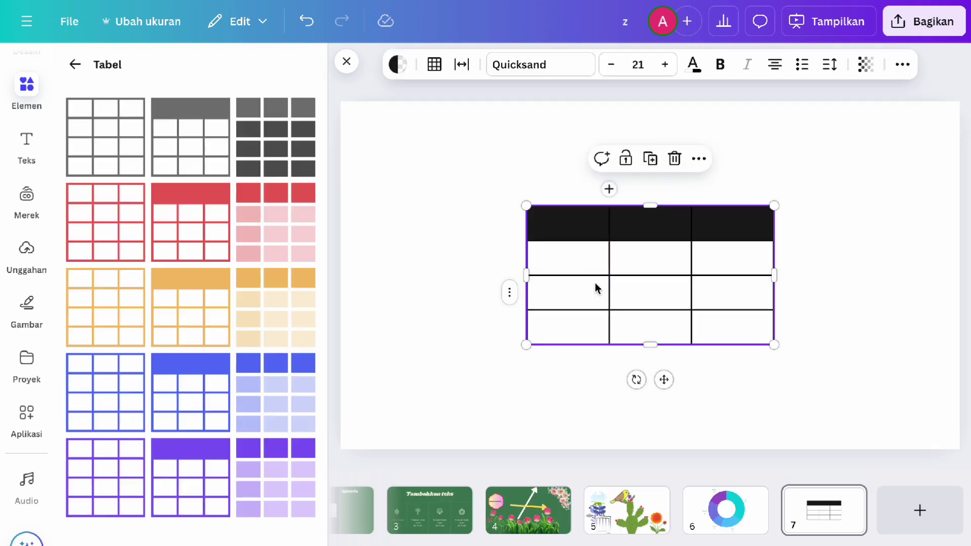
Fill the table's header cells, from the third to the first, with blue #65a6fa, cream and the yellow-pink gradient
click(397, 64)
click(254, 228)
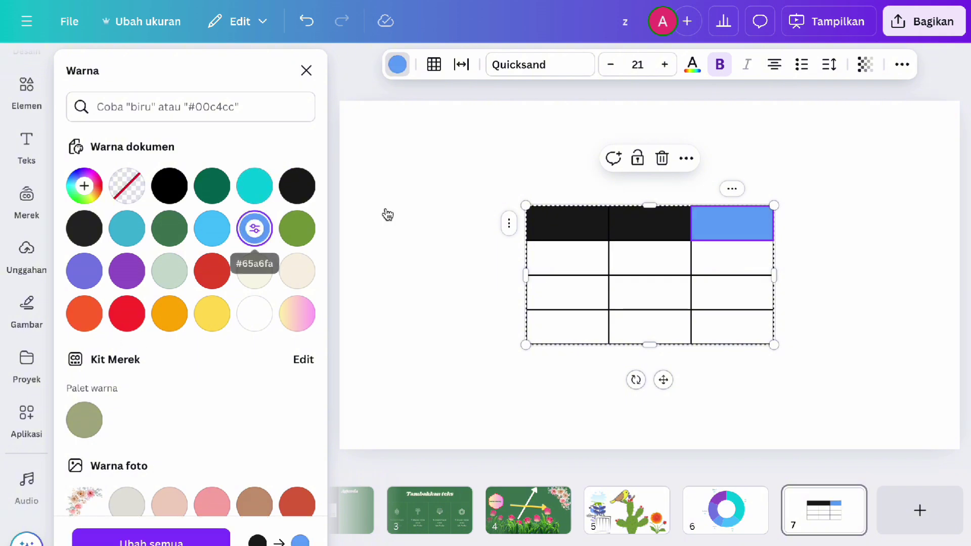
click(652, 225)
click(301, 273)
click(556, 235)
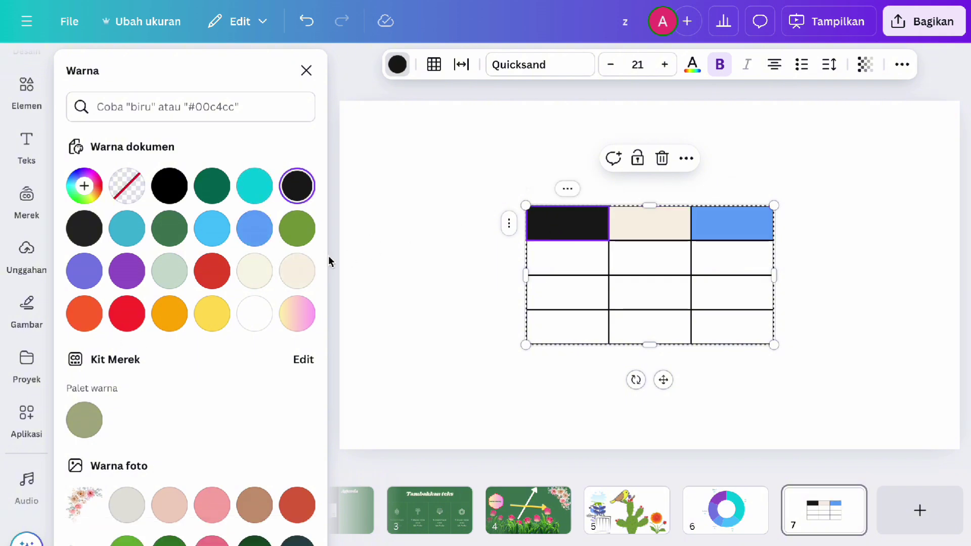
click(298, 315)
Move the whole table to the upper-left area of slide 7
click(833, 241)
click(561, 221)
click(541, 192)
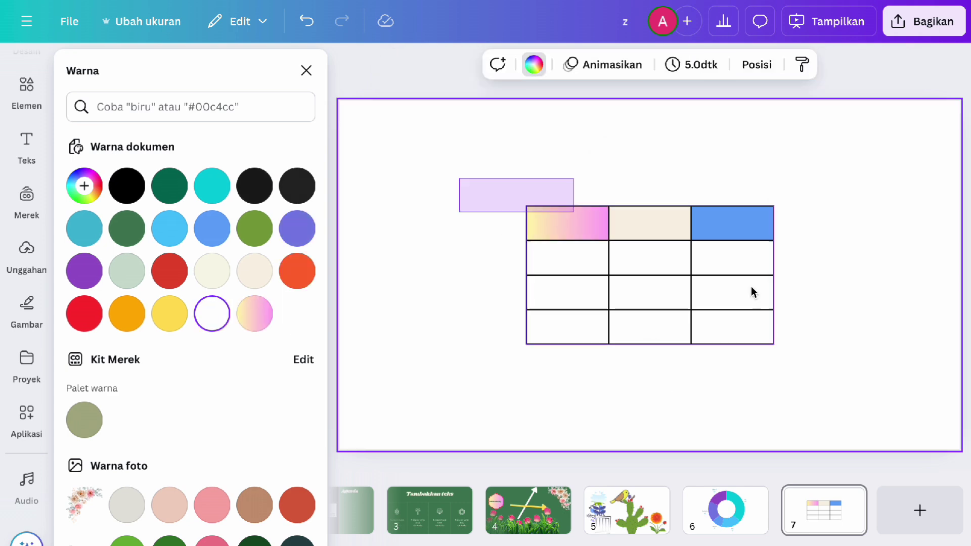
click(575, 217)
drag(672, 258, 521, 177)
Add one row and one column to the table, starting from the third cell of its second row
click(588, 187)
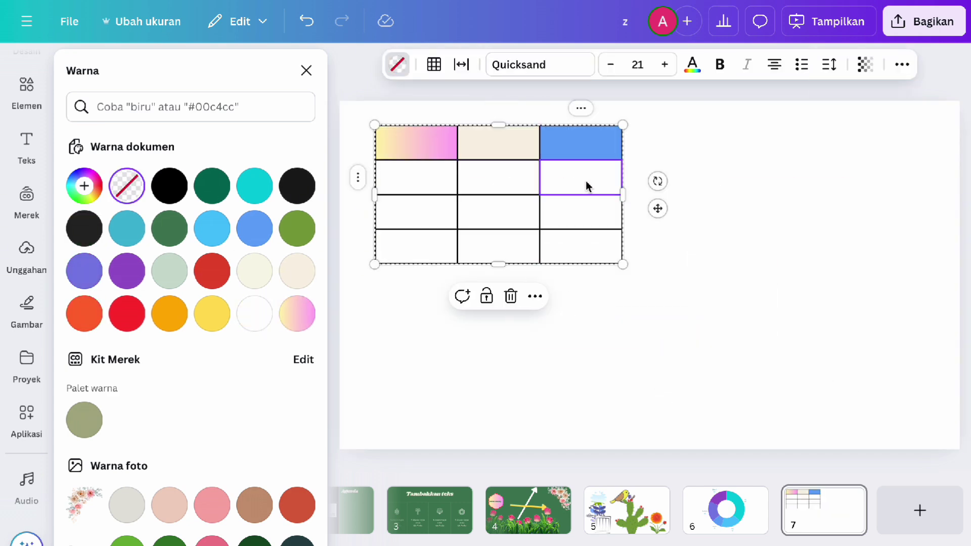
right_click(588, 187)
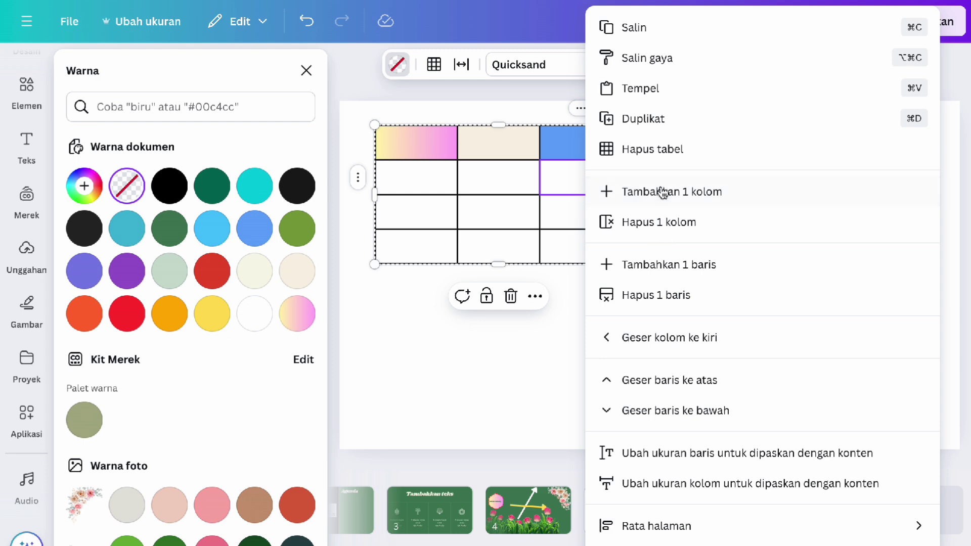
click(657, 265)
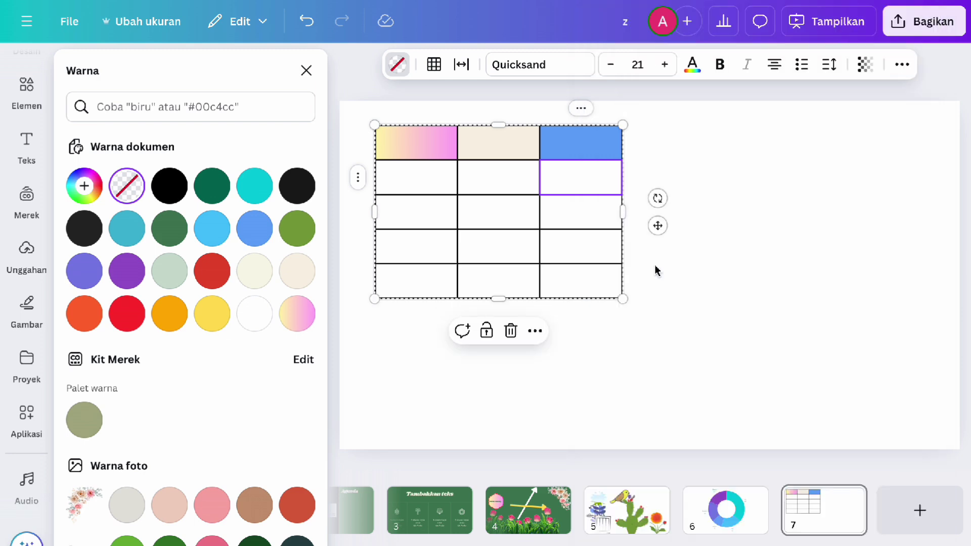
right_click(584, 182)
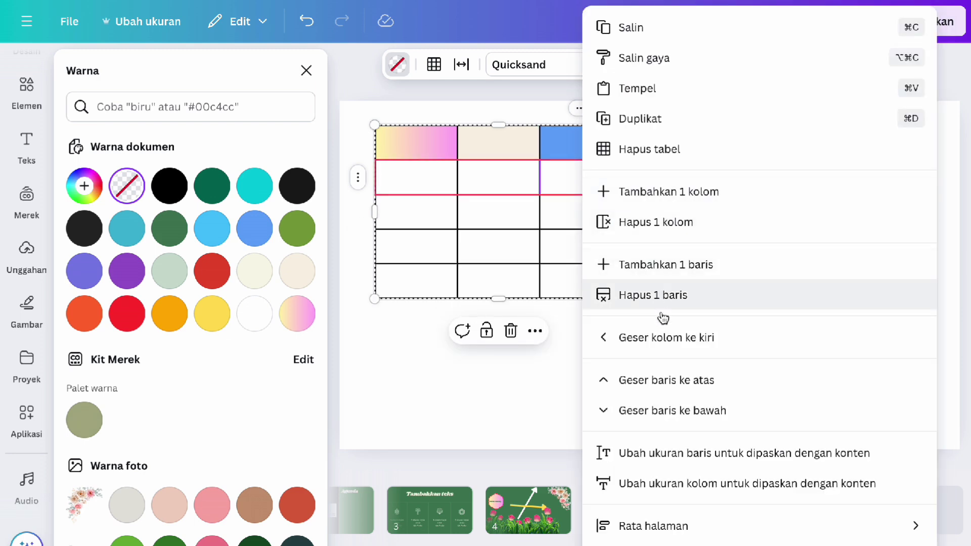
click(656, 220)
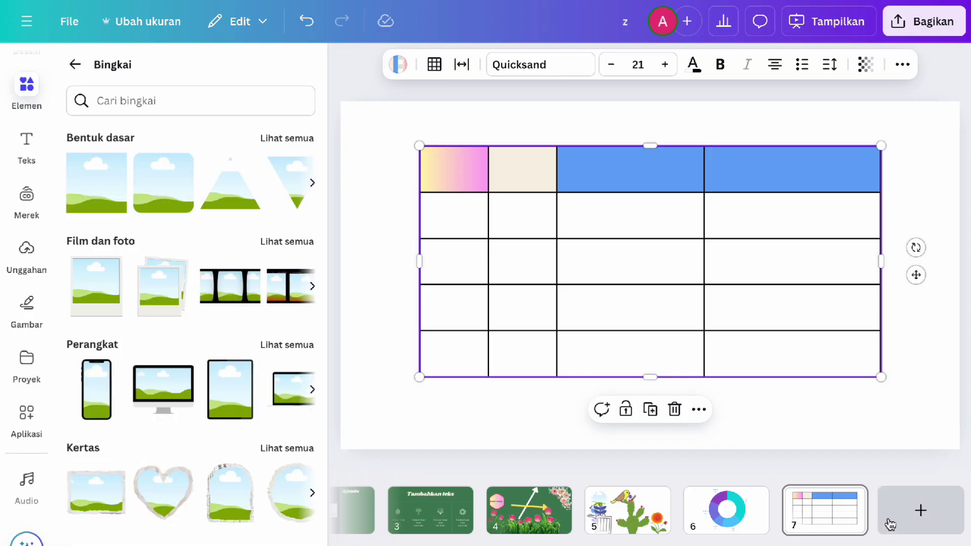
Add slide 8 and insert the desktop monitor frame from the full Perangkat frame collection
click(918, 508)
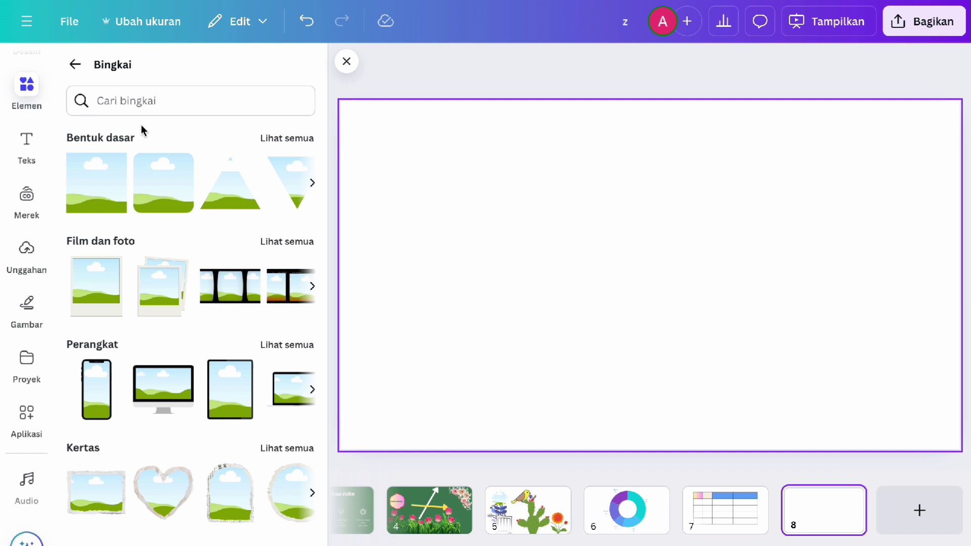
scroll(182, 217, down, 1)
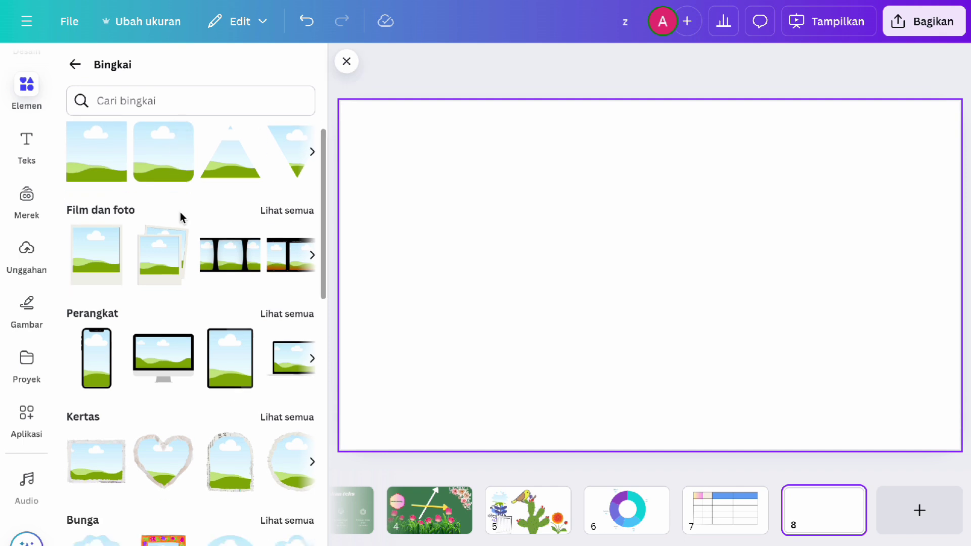
scroll(182, 217, down, 2)
scroll(181, 217, down, 5)
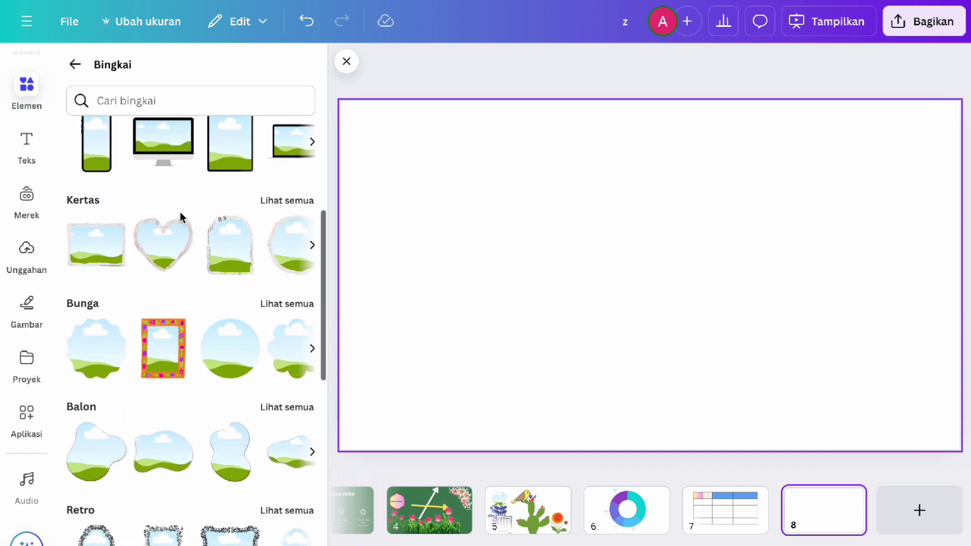
scroll(181, 217, up, 7)
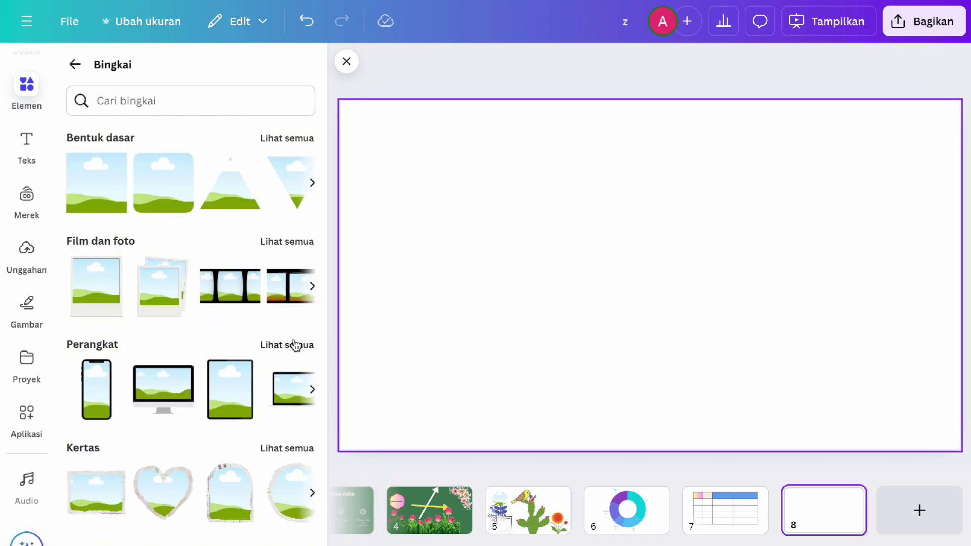
click(301, 345)
scroll(282, 350, down, 1)
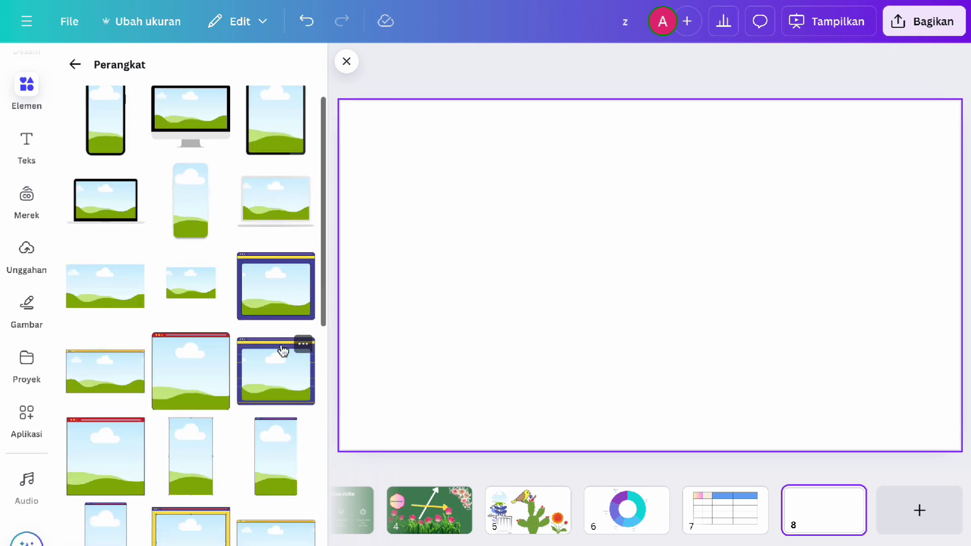
scroll(282, 350, down, 1)
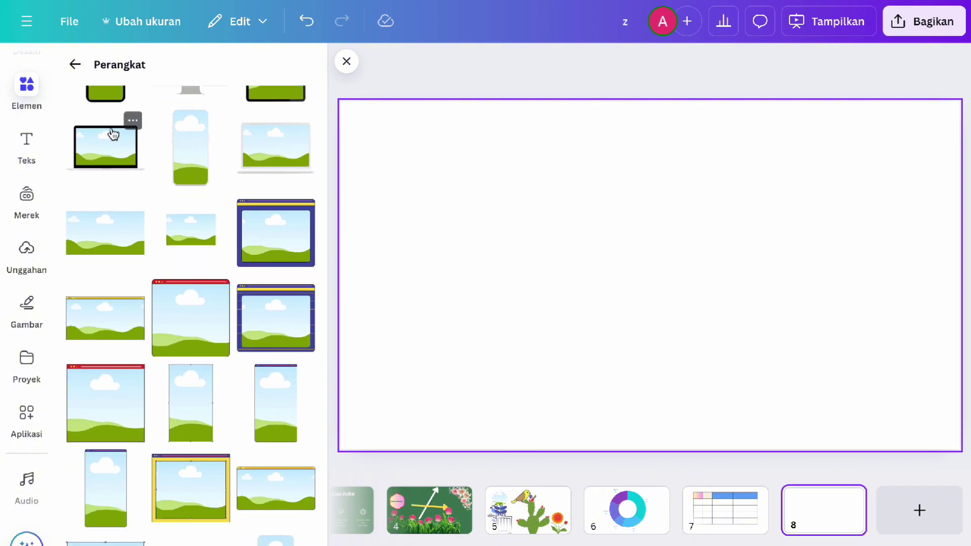
scroll(108, 126, up, 1)
click(190, 116)
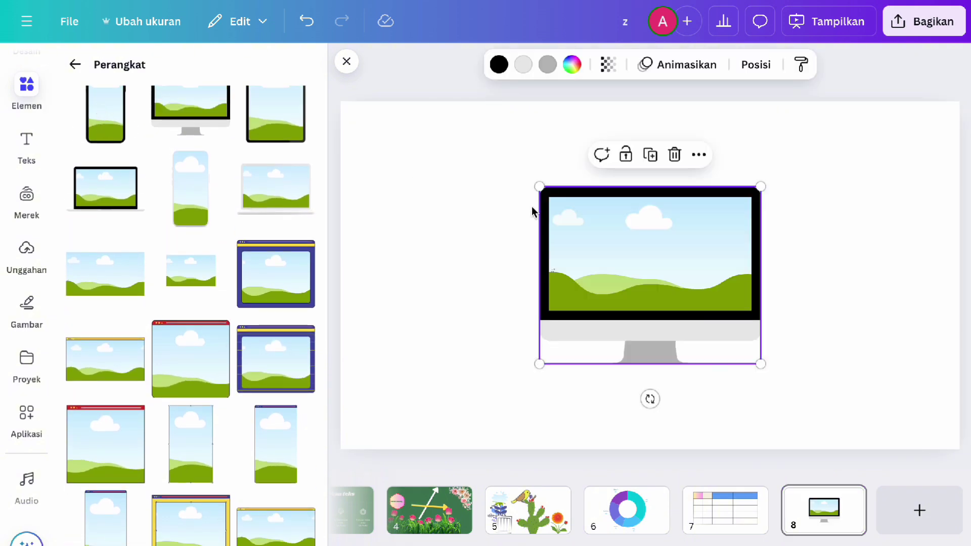
Enlarge the monitor frame on the left side of slide 8 and add an enlarged smartphone frame to its right
drag(620, 290, 481, 233)
drag(597, 303, 675, 440)
scroll(231, 257, up, 1)
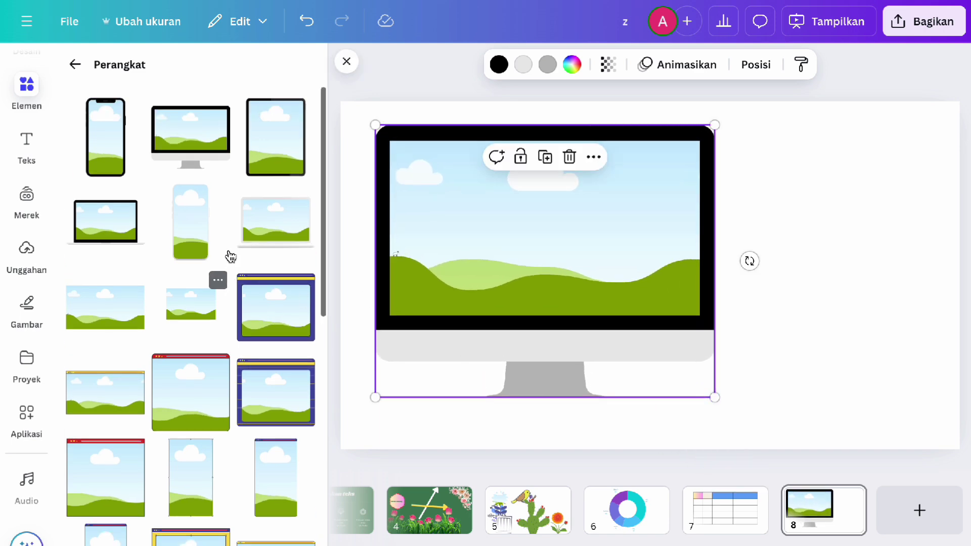
drag(113, 147, 803, 174)
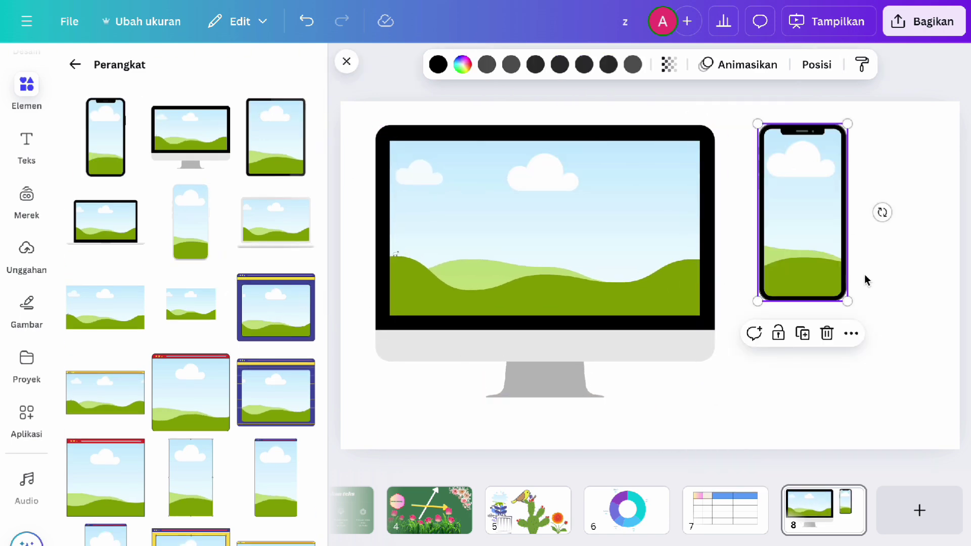
drag(847, 302, 949, 414)
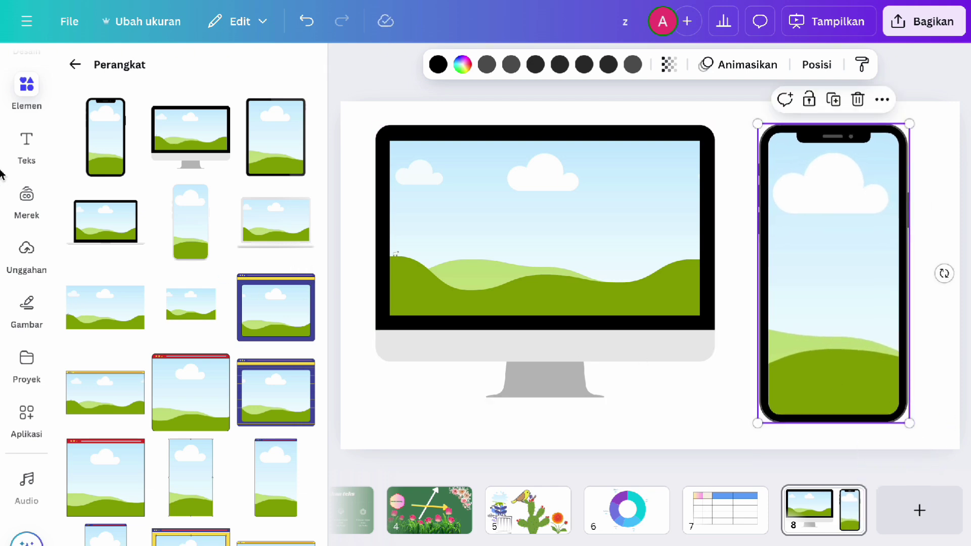
Fill both the monitor and smartphone frames with the pink grass field photo from the "bunga" photo results
click(75, 64)
click(174, 106)
scroll(196, 354, down, 5)
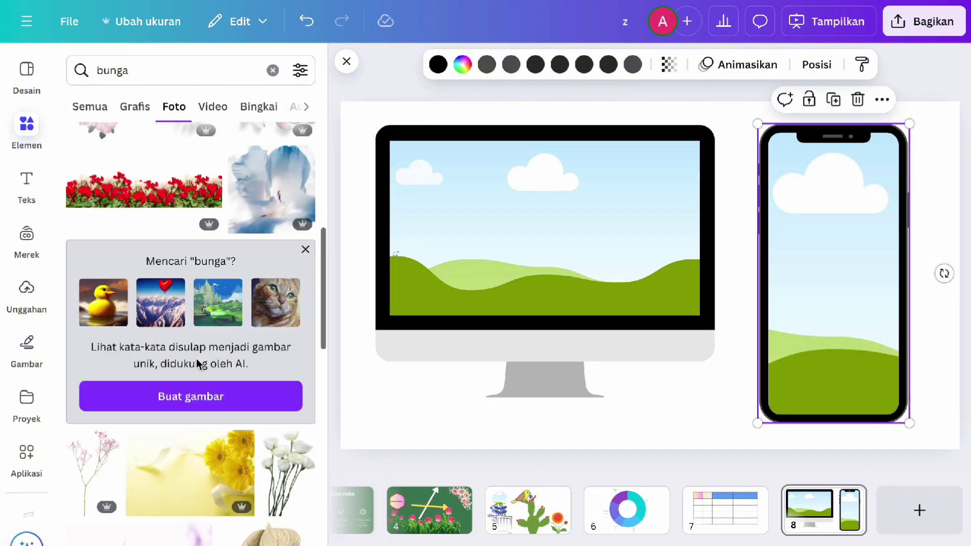
drag(134, 183, 398, 221)
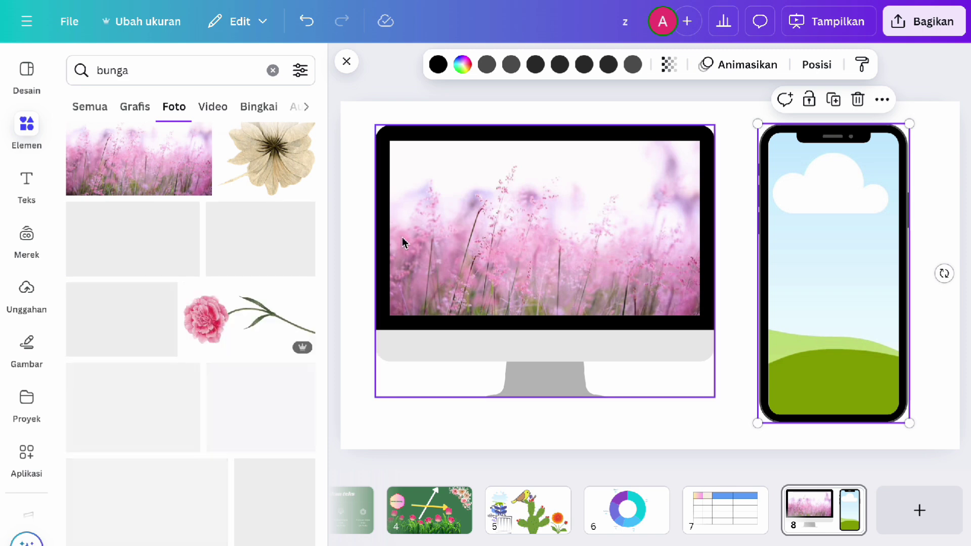
drag(130, 186, 863, 210)
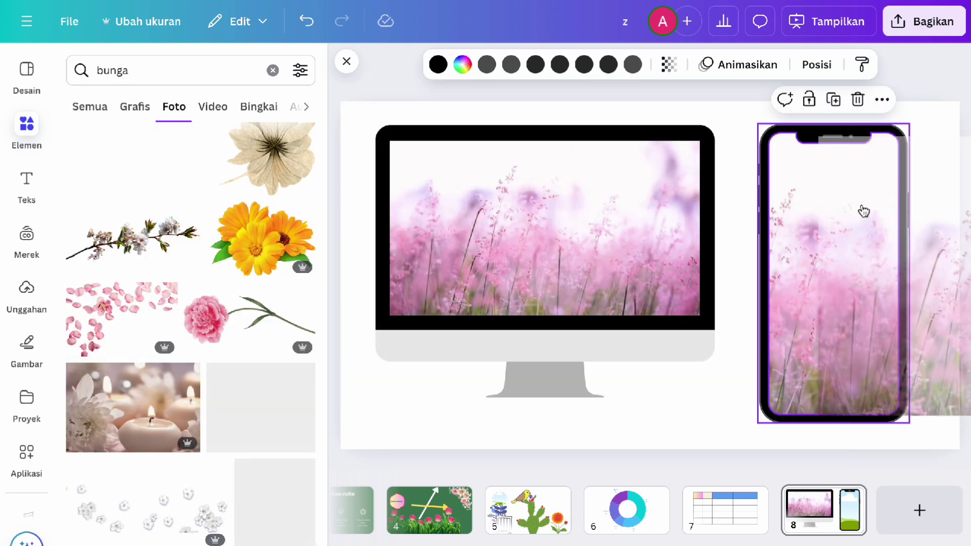
Shift the photo leftward inside the smartphone frame to show a different part of the pink field
double_click(865, 262)
drag(864, 258, 753, 248)
click(460, 403)
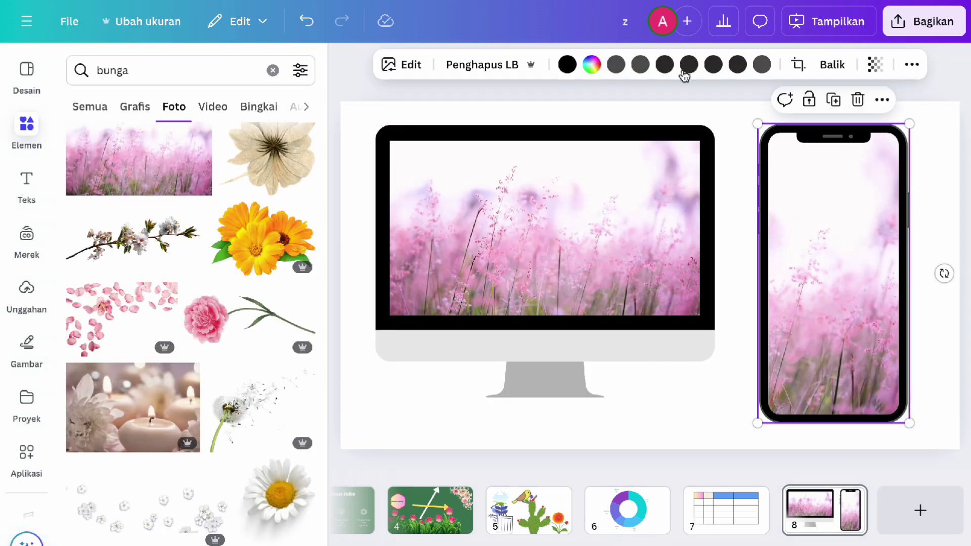
Recolour the smartphone frame blue #65a6fa and the monitor's stand red #e74c2f
click(592, 65)
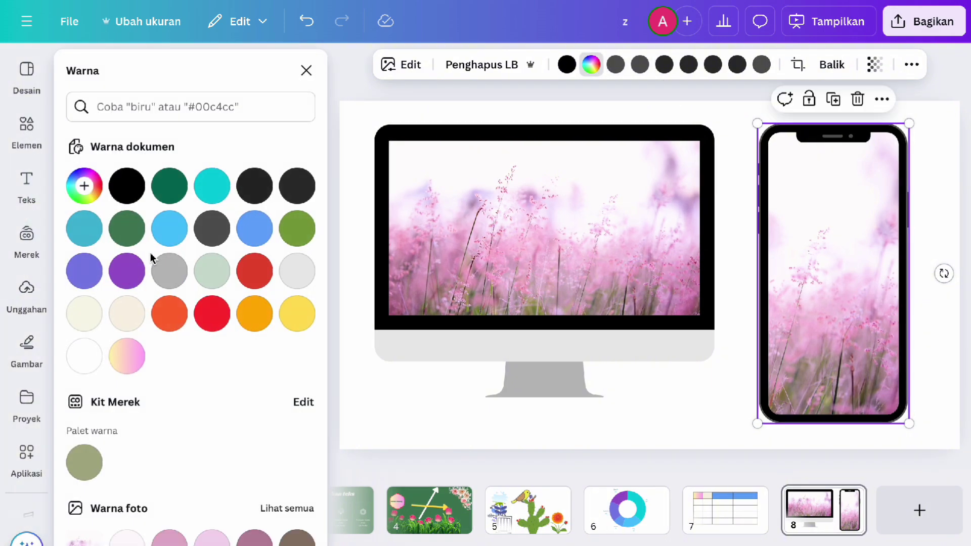
click(253, 228)
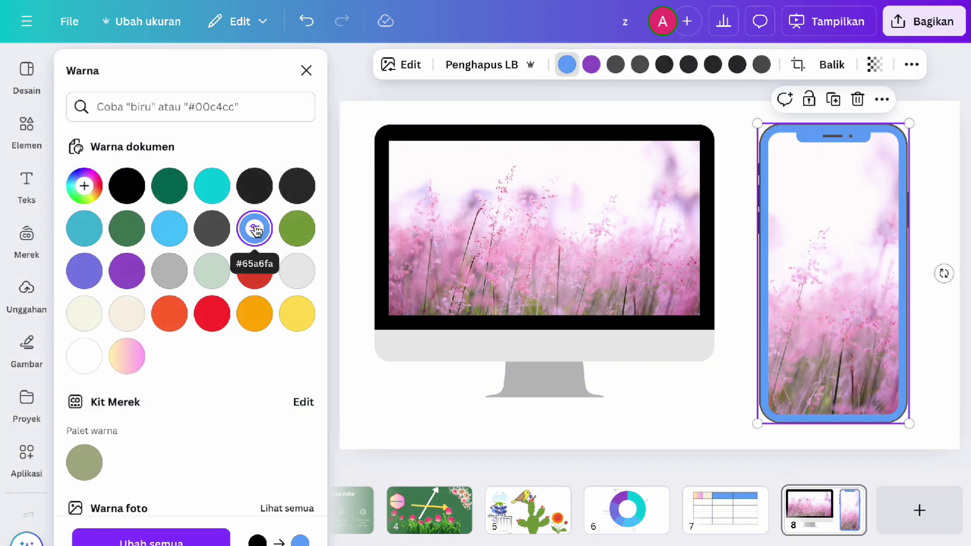
click(505, 202)
click(625, 68)
click(297, 314)
click(253, 269)
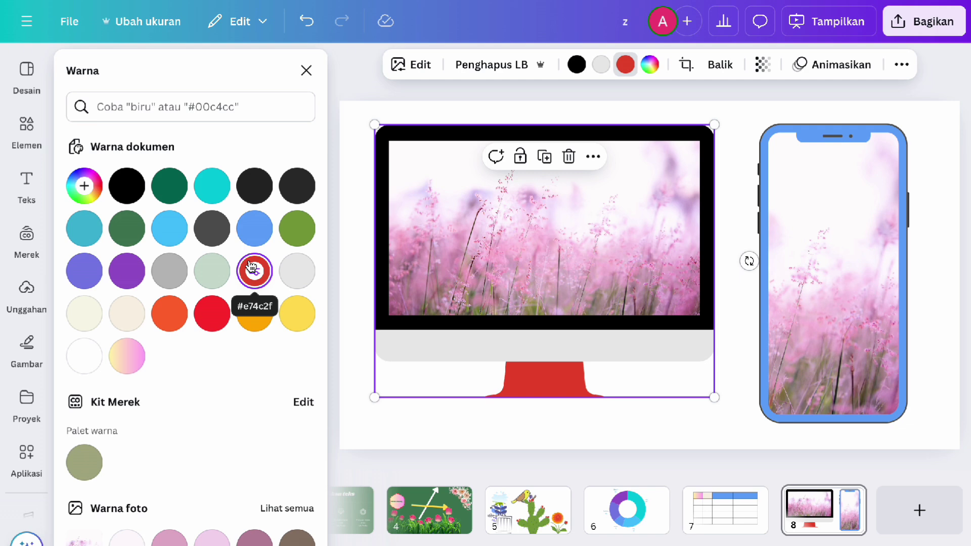
Recolour the monitor's bezel mauve and its stand brown, using the photo colours
click(654, 416)
scroll(169, 329, down, 6)
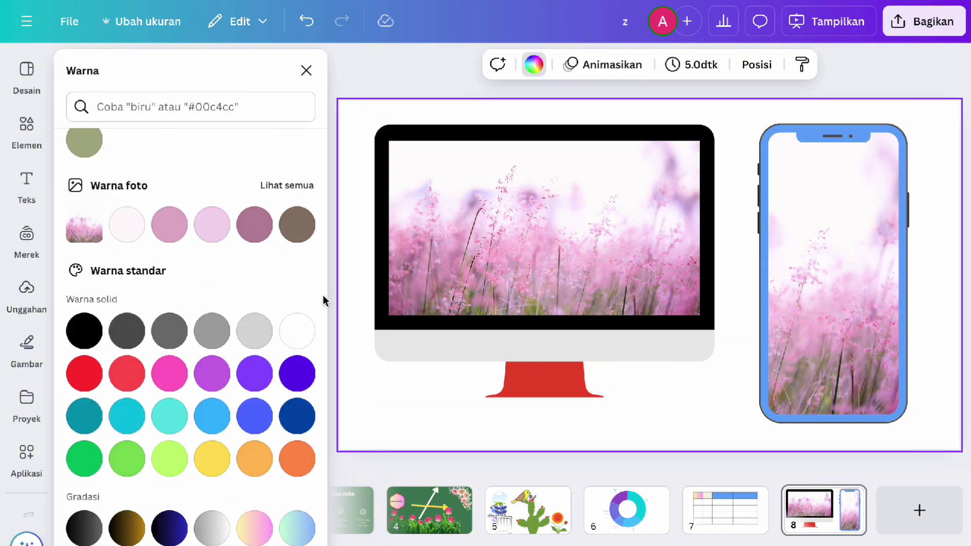
click(442, 356)
click(169, 416)
click(255, 416)
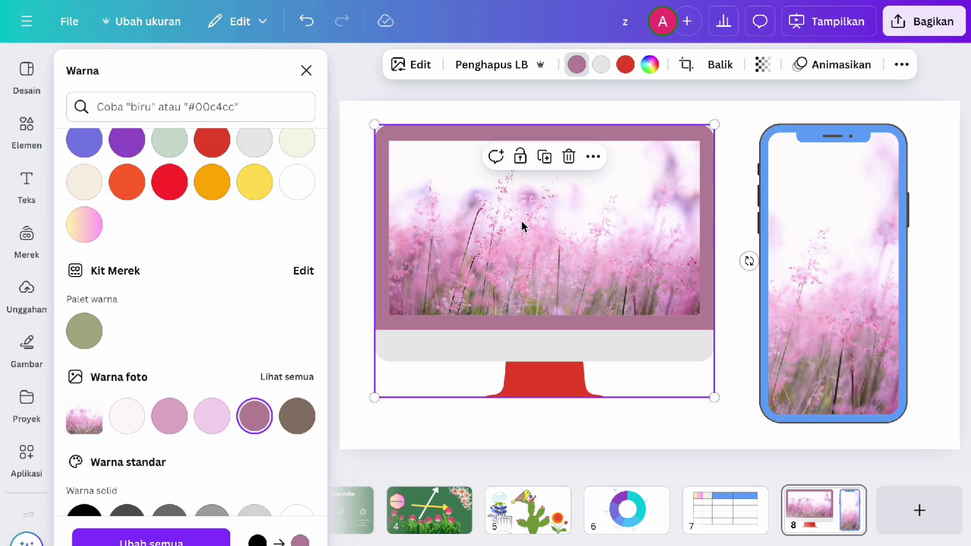
Try several preset gradients on slide 8's background and apply the black-to-blue one
click(468, 432)
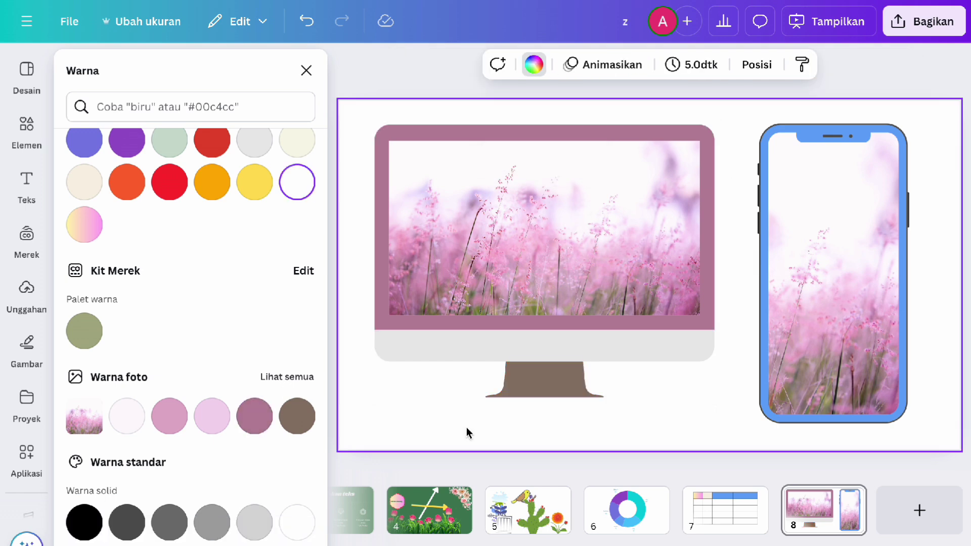
scroll(207, 278, down, 5)
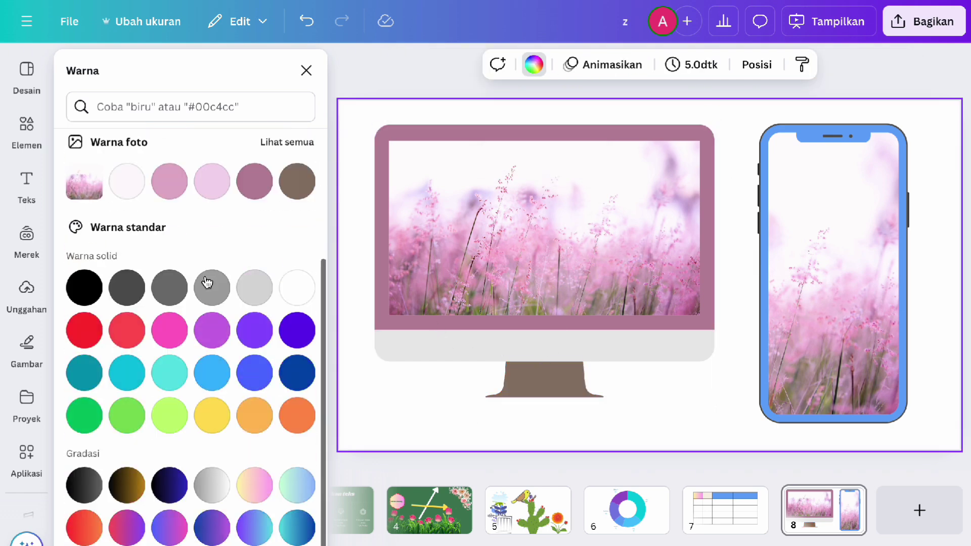
click(255, 498)
click(305, 498)
click(126, 498)
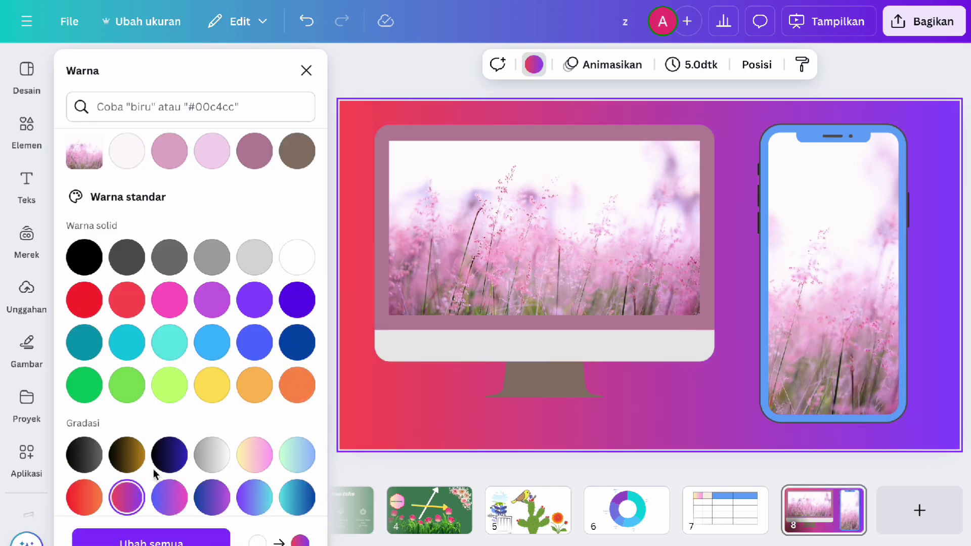
click(169, 455)
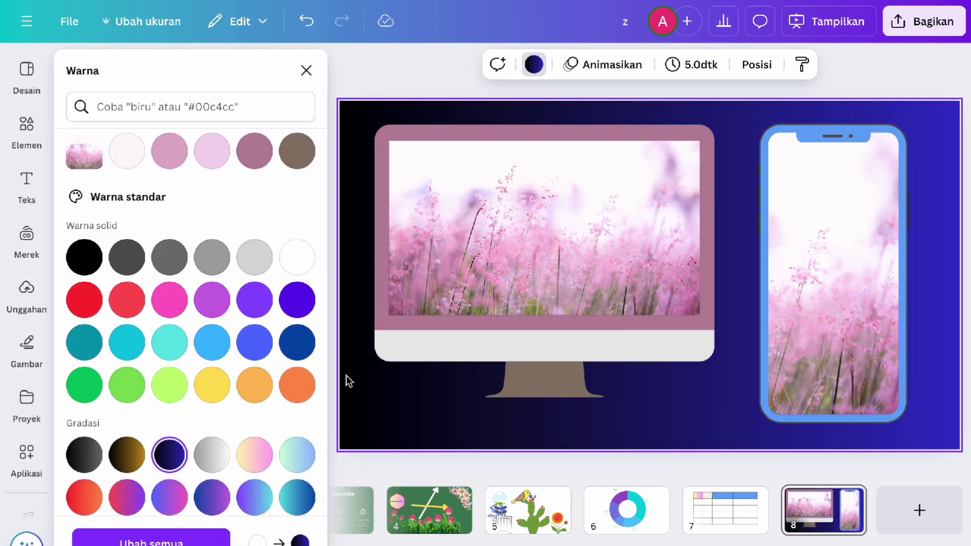
Change the black colour of the background gradient to light pink #FFABAB
scroll(148, 280, up, 5)
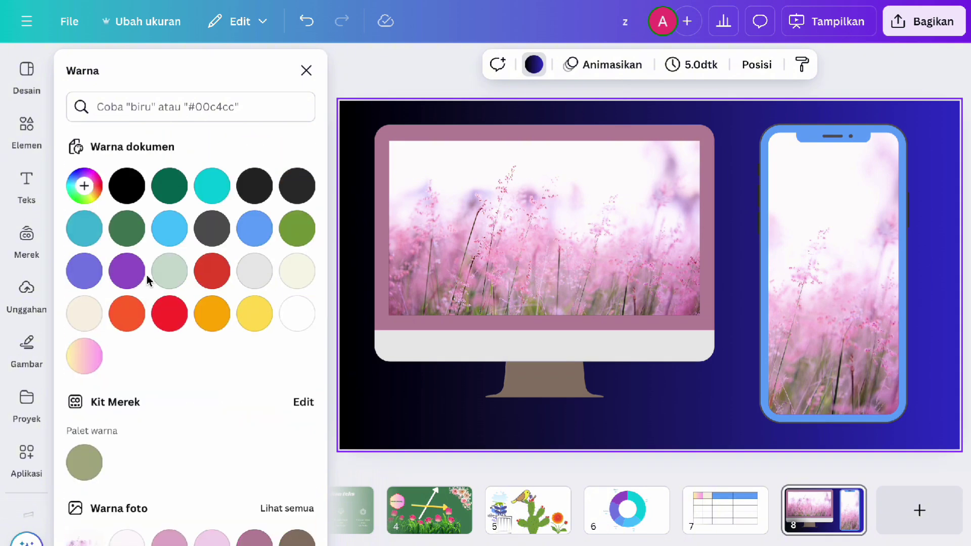
click(85, 185)
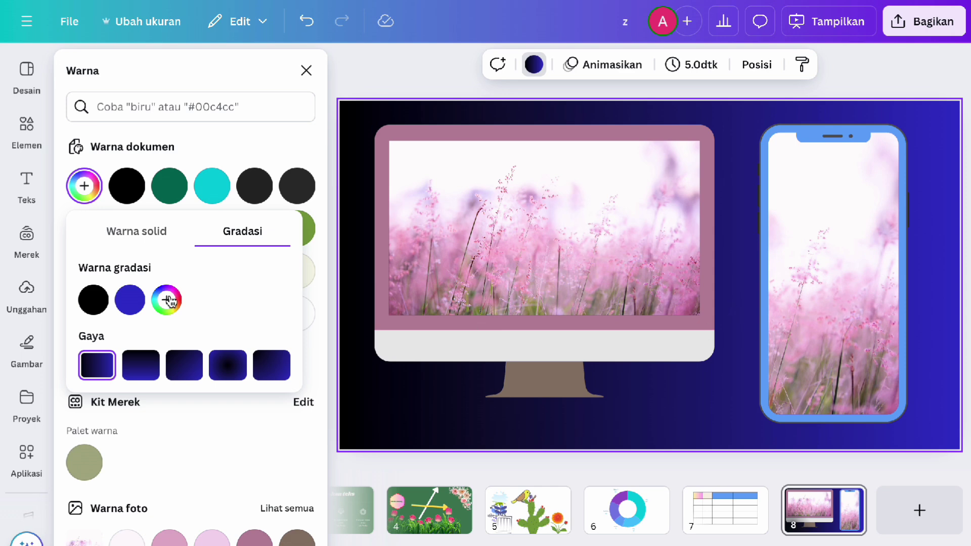
click(93, 299)
drag(159, 374, 160, 337)
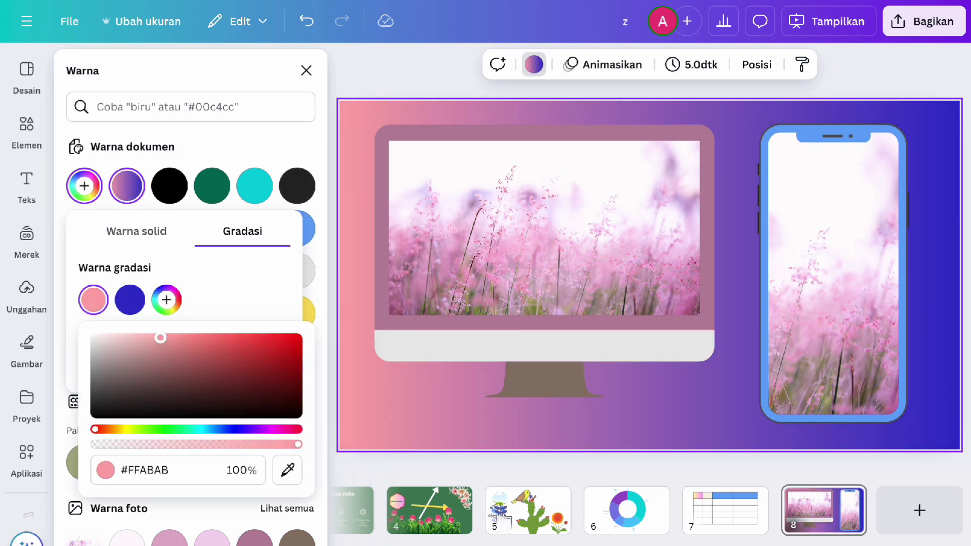
Add a third colour to the background gradient and set it to light orange
click(167, 300)
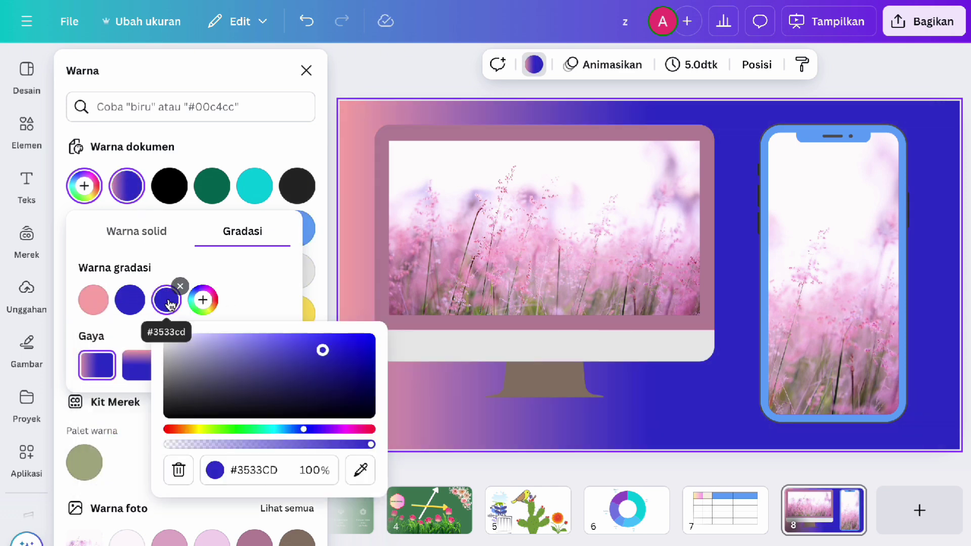
click(238, 429)
drag(278, 377, 193, 356)
drag(243, 434, 187, 434)
drag(192, 374, 274, 316)
click(258, 296)
Try the gradient styles on slide 8's background and apply the one radiating from the upper-left corner
click(144, 365)
click(186, 365)
click(228, 365)
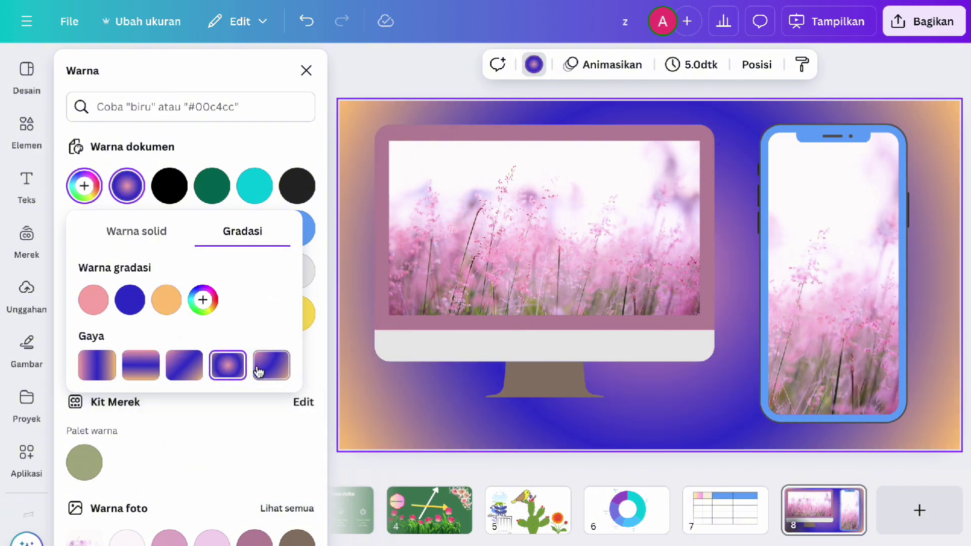
click(259, 372)
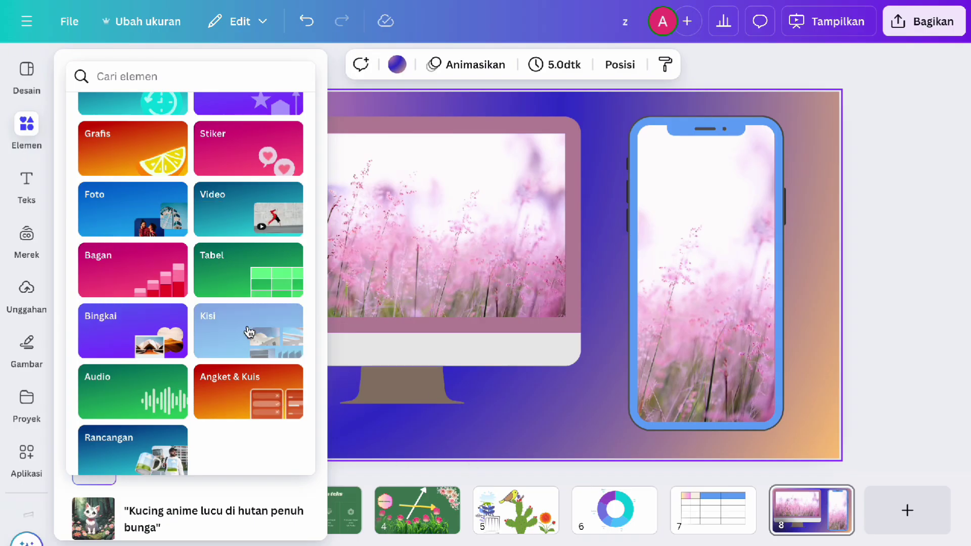
Add slide 9 and fill it with the three-row grid from the Kisi element category
click(249, 330)
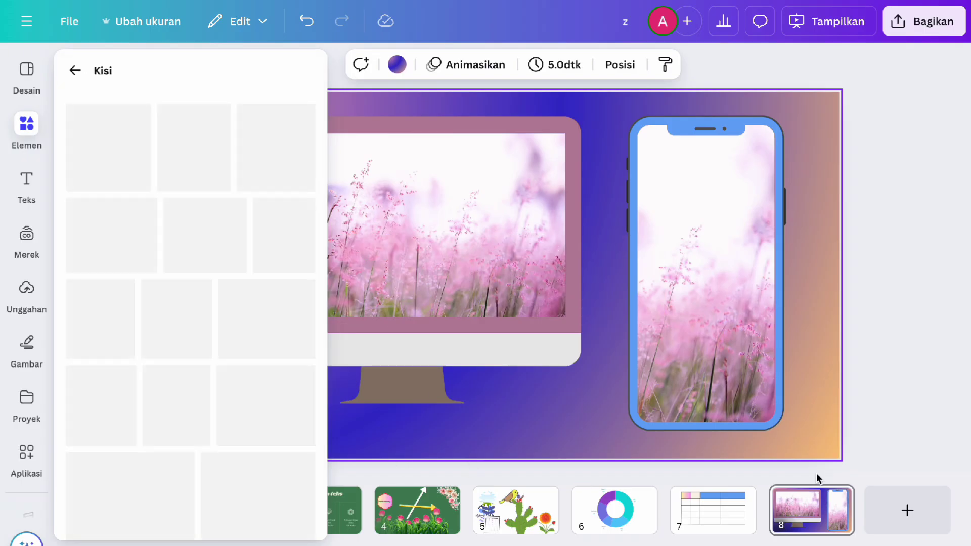
click(926, 534)
click(420, 245)
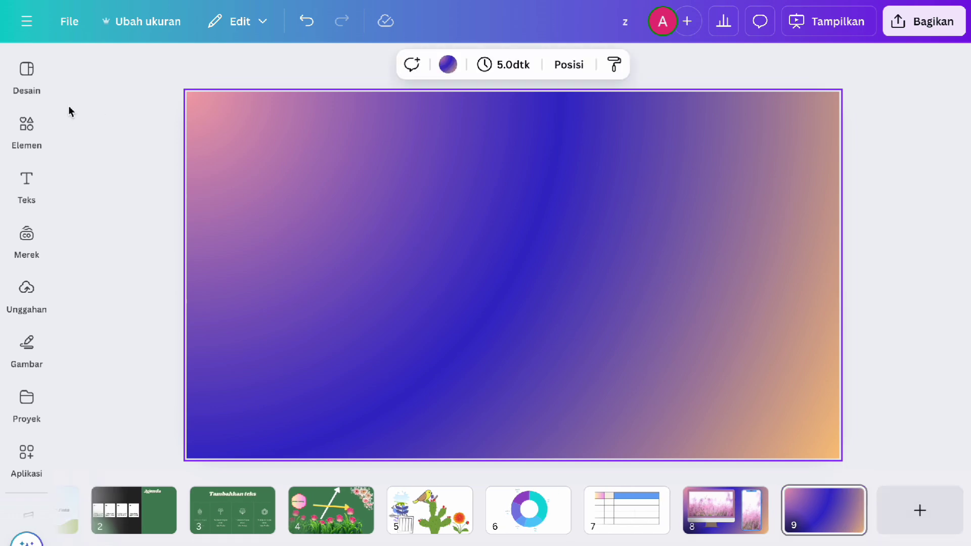
click(27, 129)
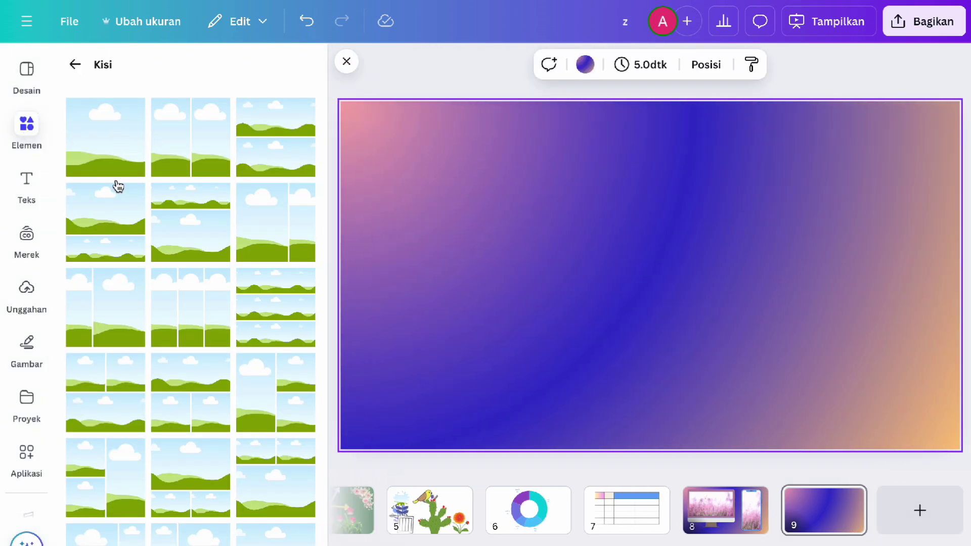
click(274, 303)
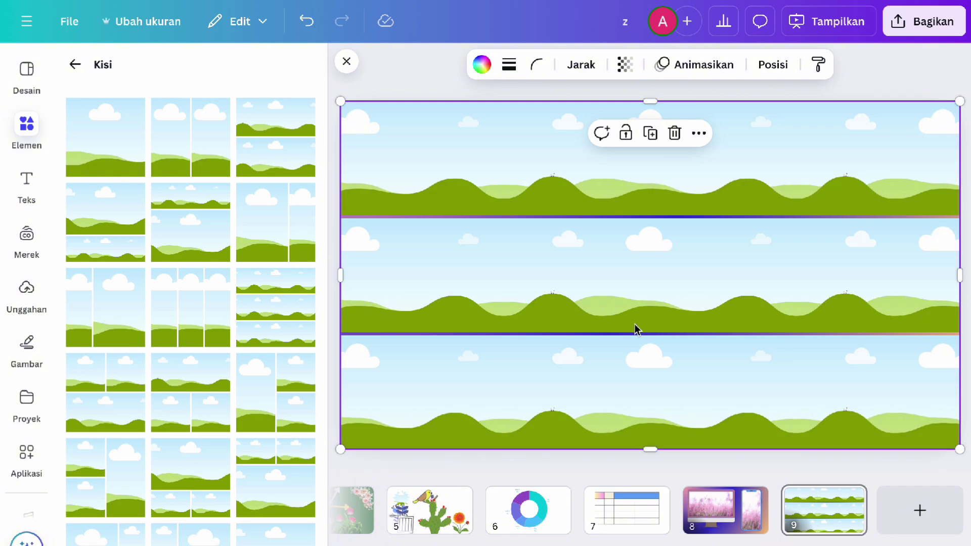
Fill the grid's top row with the pink grass photo, bottom row with the tulips and middle row with the river video
click(468, 243)
drag(184, 162, 417, 171)
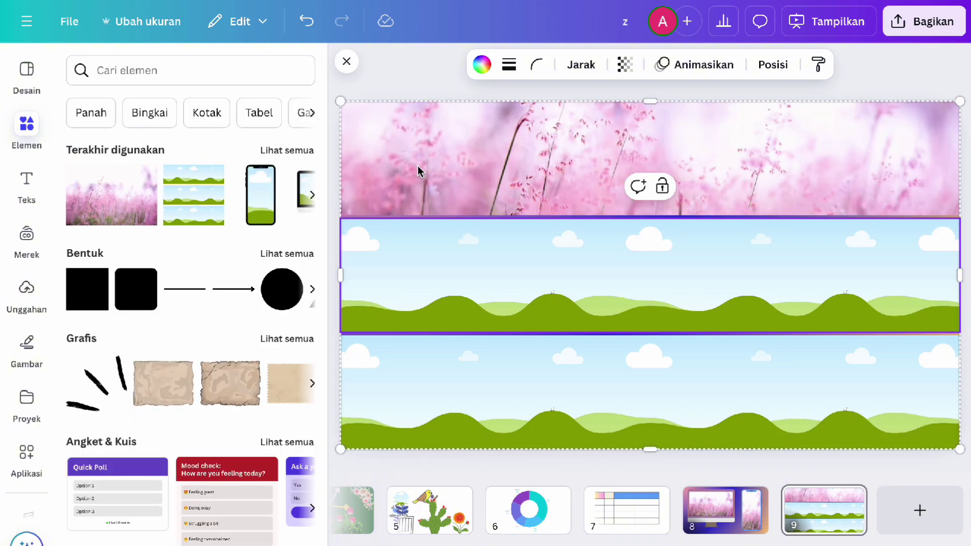
click(286, 150)
drag(266, 351, 444, 358)
scroll(227, 394, down, 5)
drag(232, 376, 471, 301)
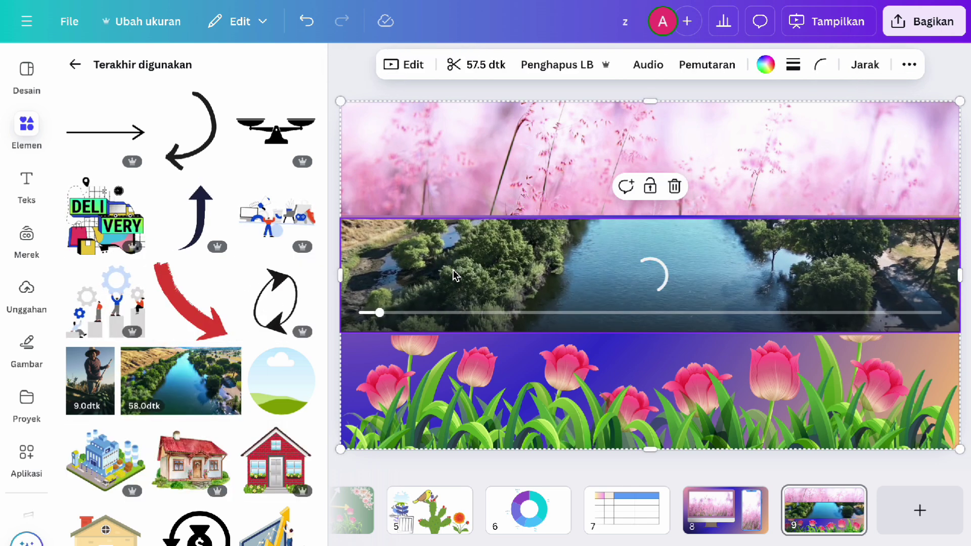
Select the grid's top row on slide 9 and stretch the grid upward beyond the slide's upper edge
click(483, 355)
click(580, 147)
drag(653, 103, 642, 61)
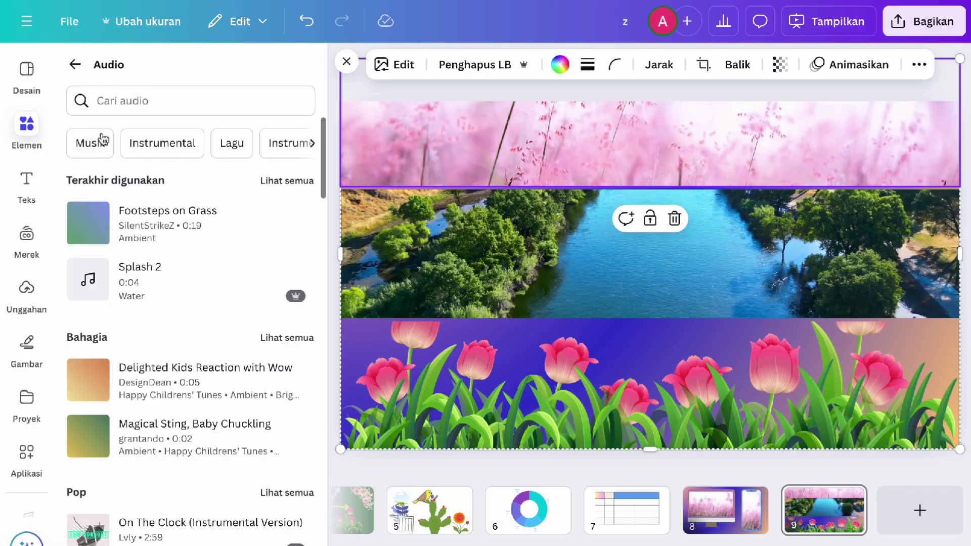
Search the audio library for "walk" and preview the Horse Walk Steady sound
scroll(214, 154, down, 1)
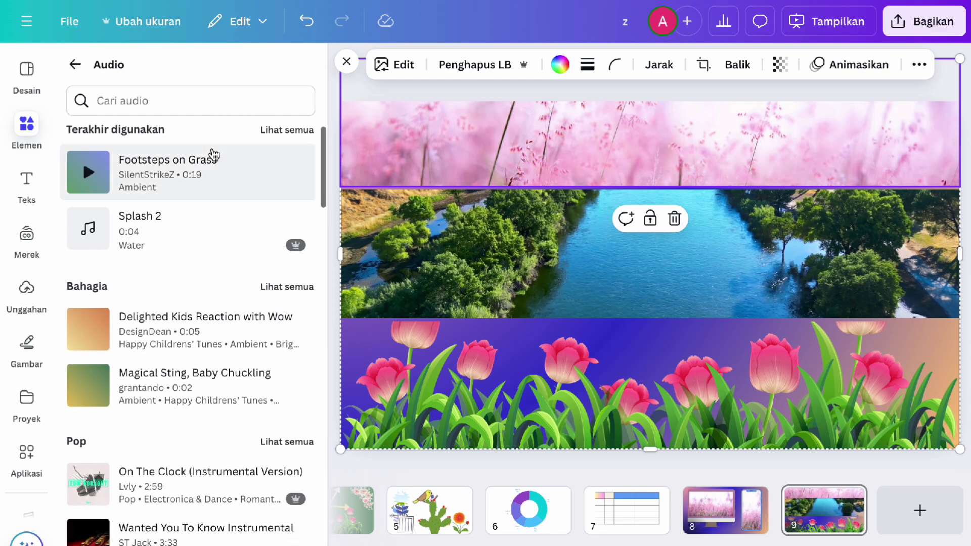
scroll(214, 154, up, 1)
click(181, 97)
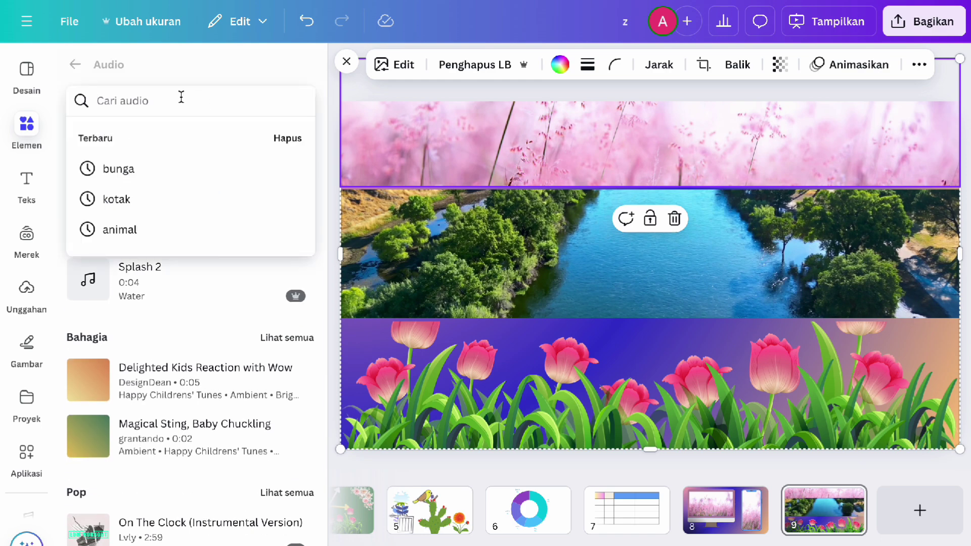
text(walk)
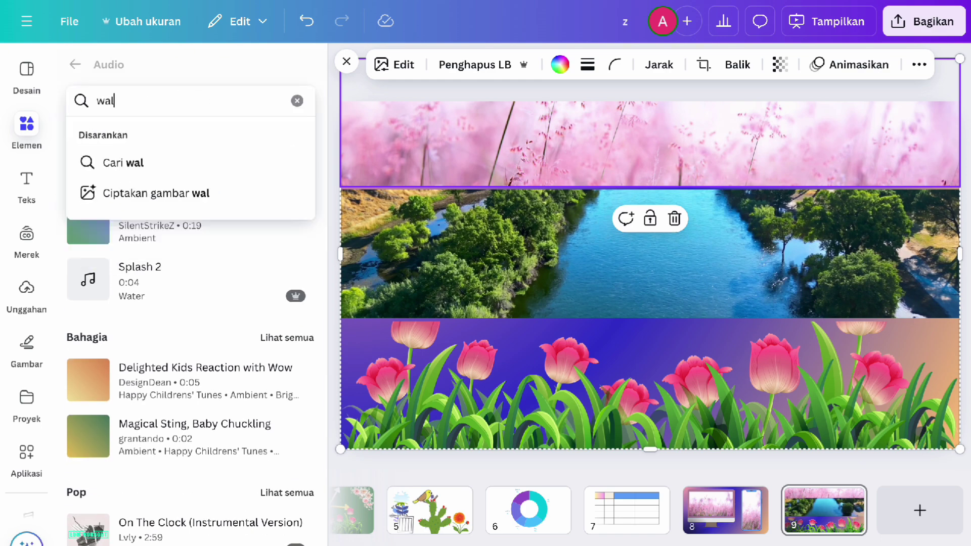
key(Return)
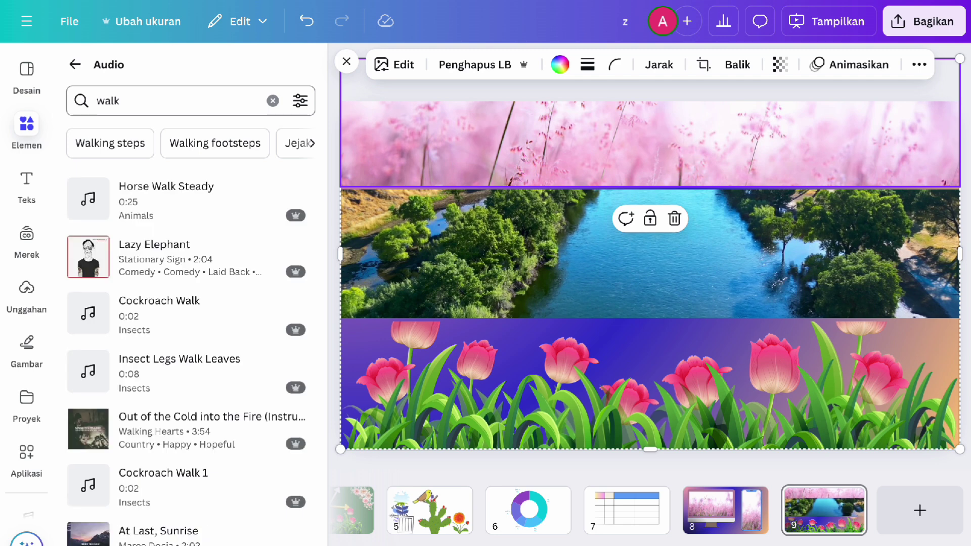
click(88, 200)
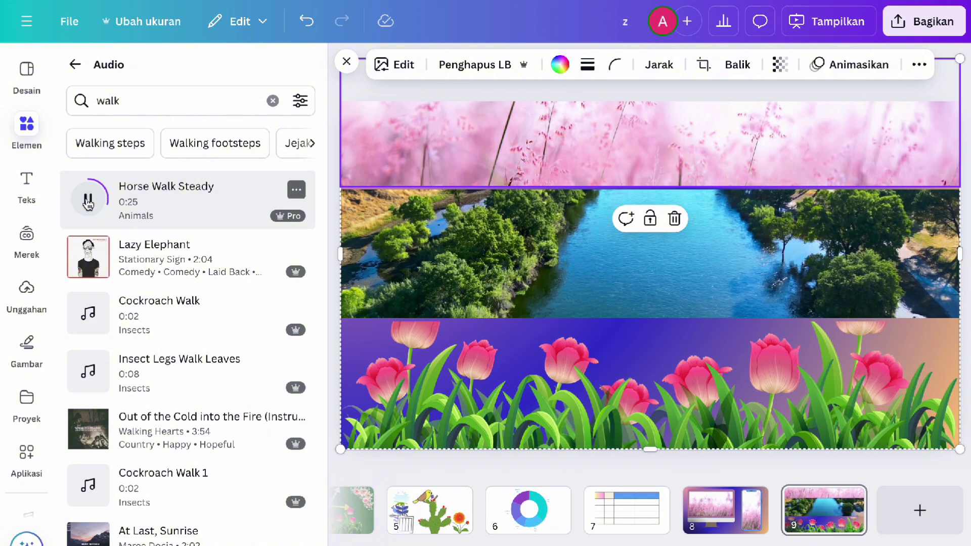
click(88, 203)
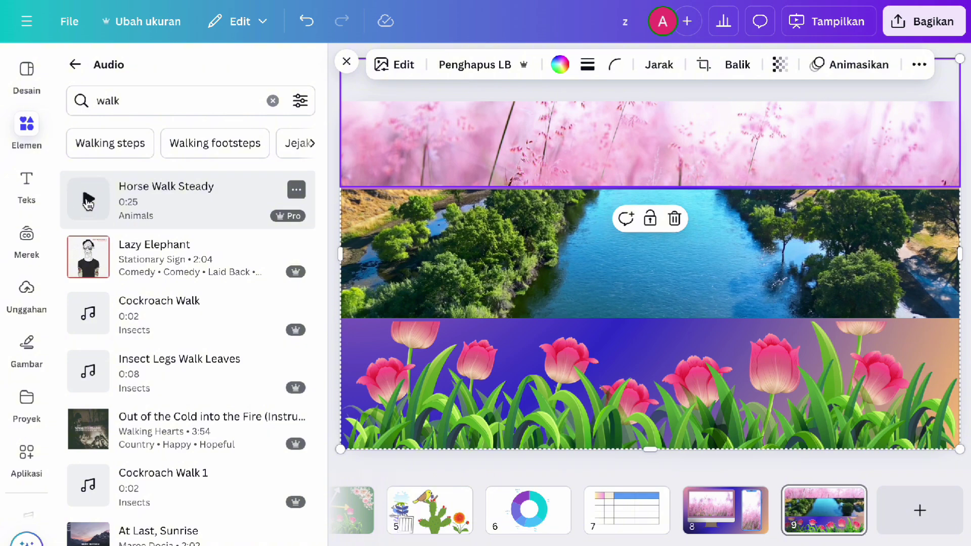
Add slide 10, insert the red "Mood check: How are you feeling today?" poll and place it in the slide's upper-left area
click(132, 147)
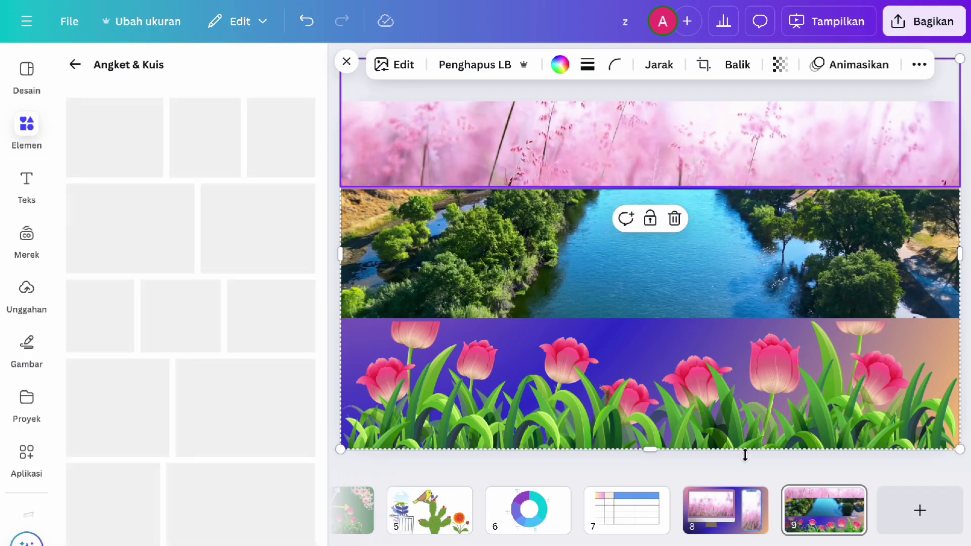
click(918, 509)
click(231, 163)
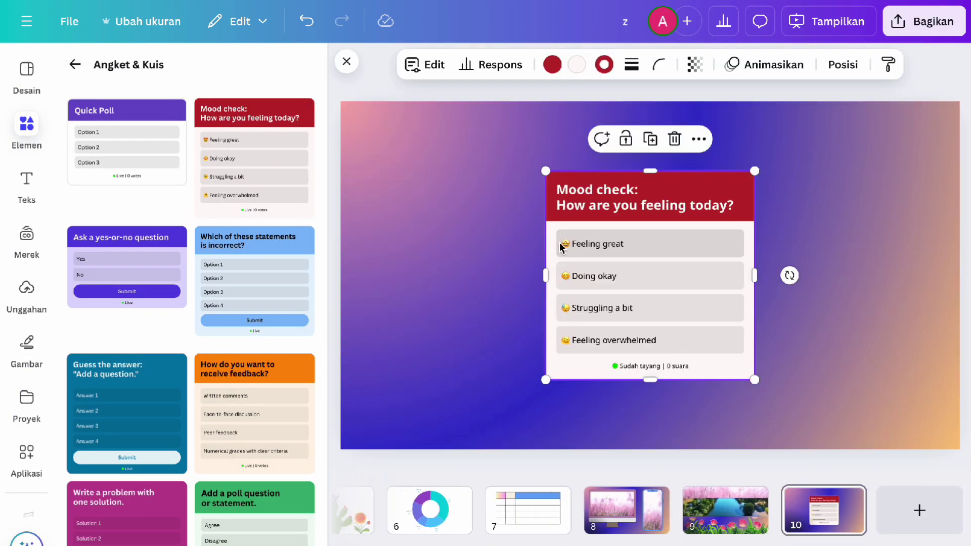
drag(655, 190, 433, 150)
Open the Mood check poll for editing, examine its header and answer option settings, and close them
double_click(479, 160)
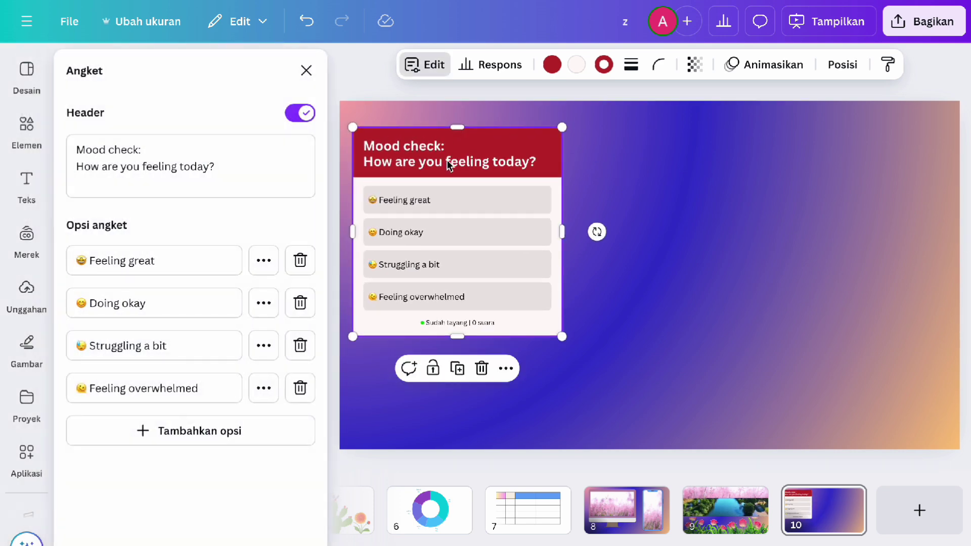
click(259, 259)
click(260, 259)
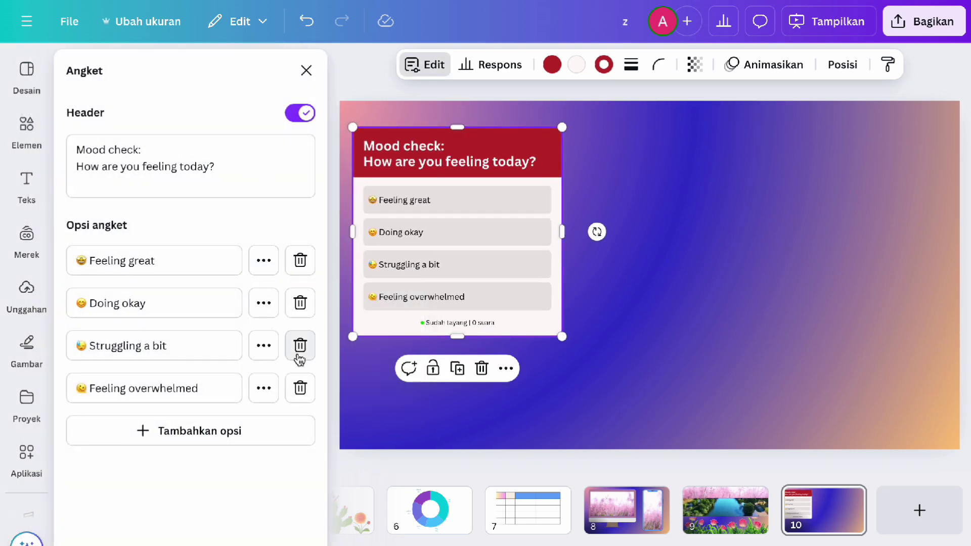
key(Escape)
click(541, 150)
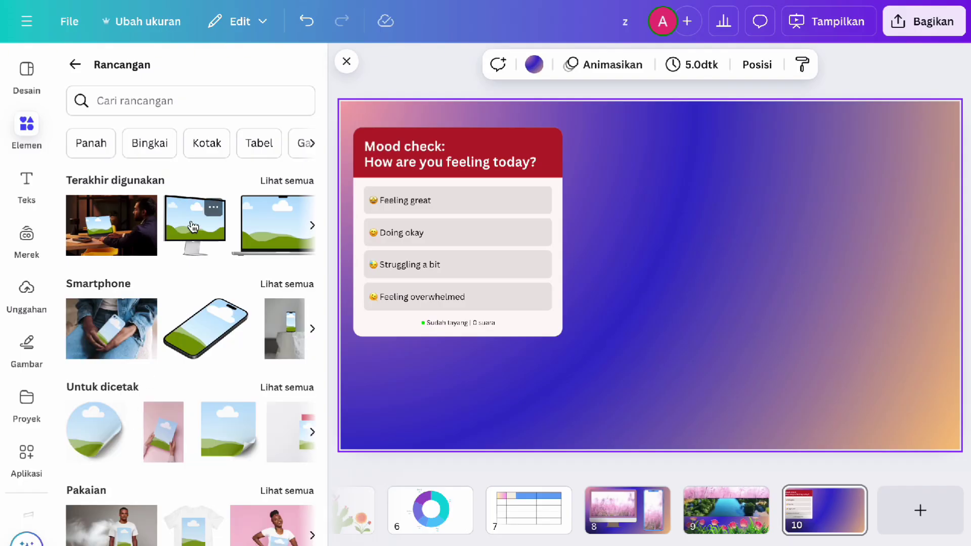
Add one tilted smartphone mockup on the right of slide 10 and the pink-background T-shirt mockup at its lower centre, removing the extra phone
scroll(205, 303, down, 1)
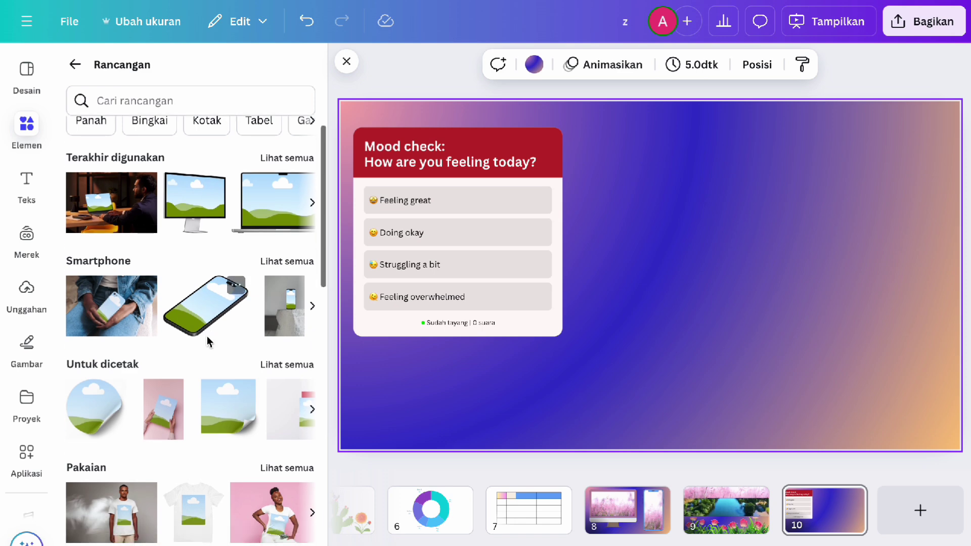
click(199, 321)
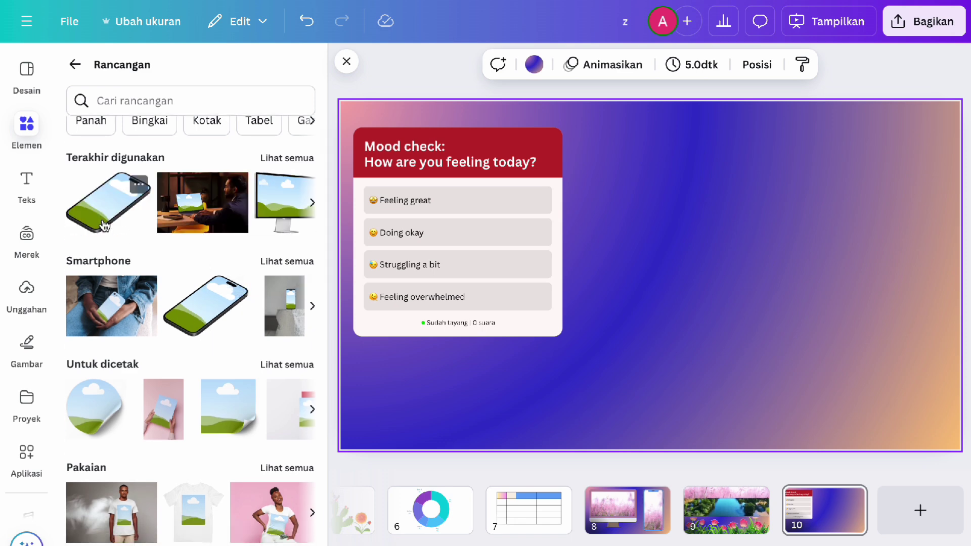
drag(752, 298, 808, 290)
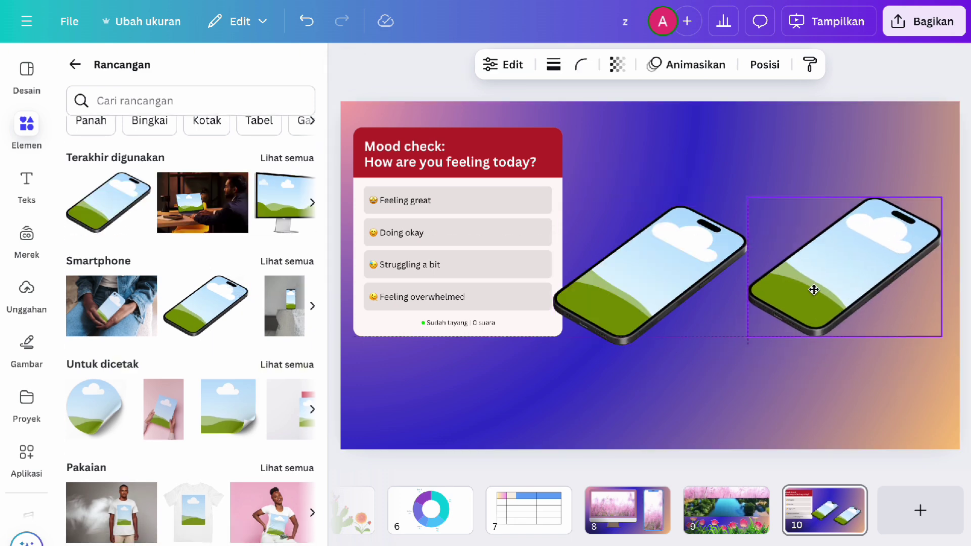
key(Delete)
click(315, 473)
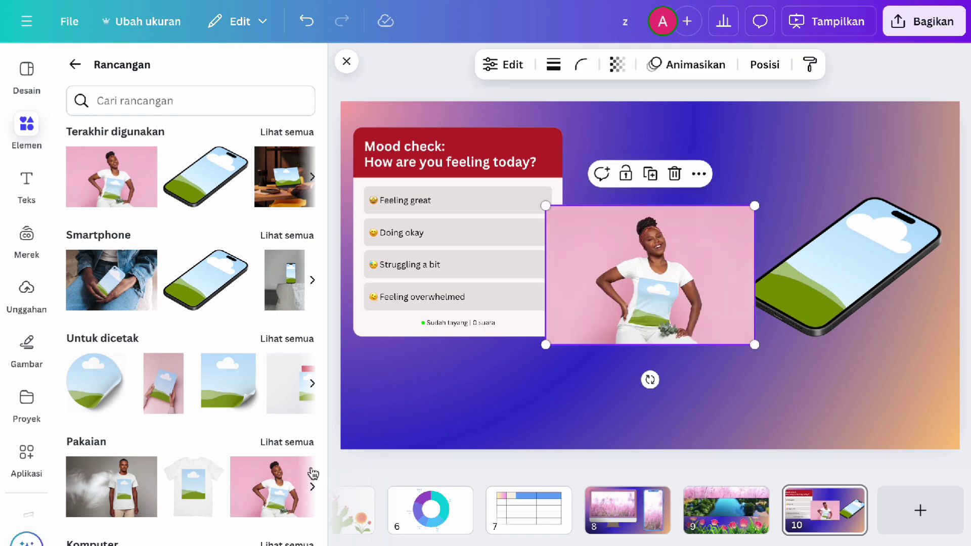
drag(627, 253, 636, 314)
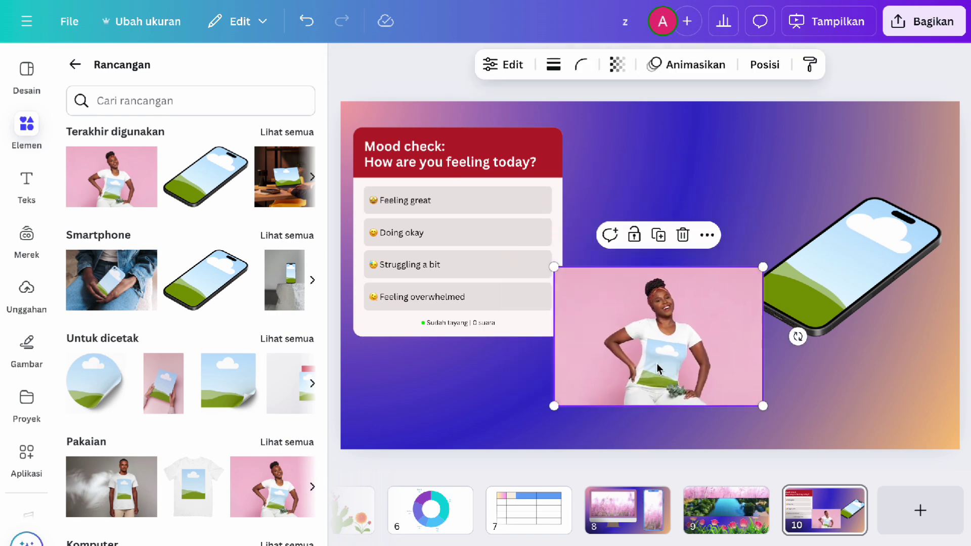
Fill the T-shirt mockup's print area with the recently used pink grass photo
click(72, 65)
click(262, 150)
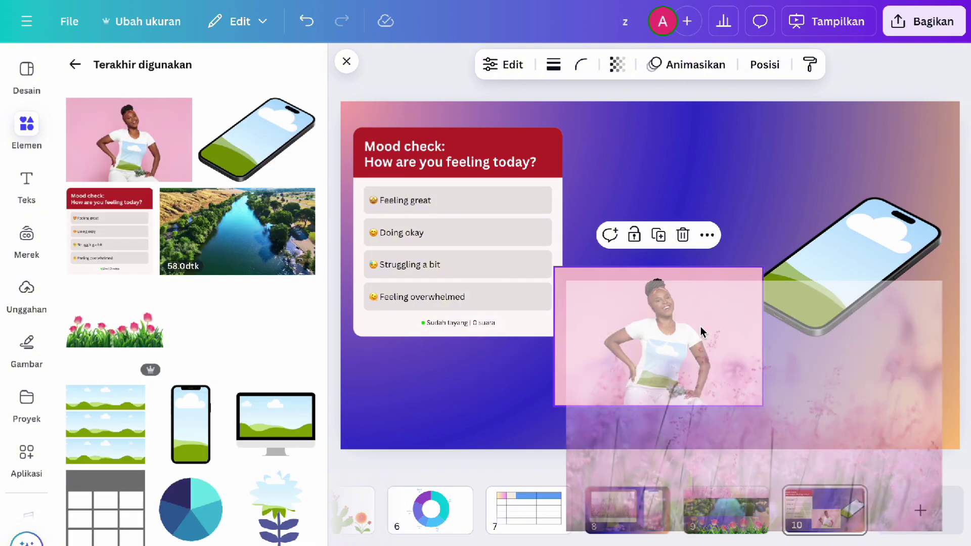
drag(664, 358, 665, 356)
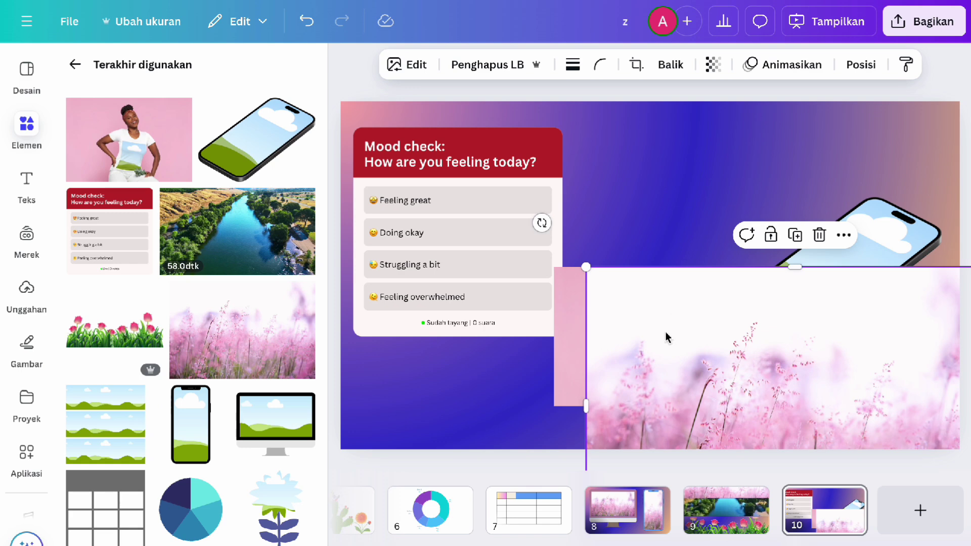
key(ctrl+z)
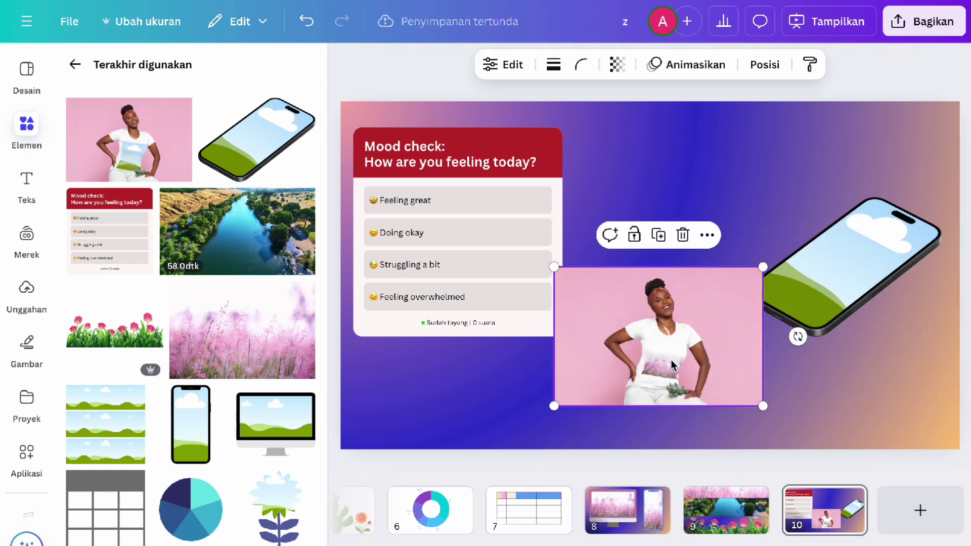
Add slide 11 and insert a text box with the presenter's name, enlarged to size 72,6 near the slide's centre
ctrl+scroll(672, 361, up, 5)
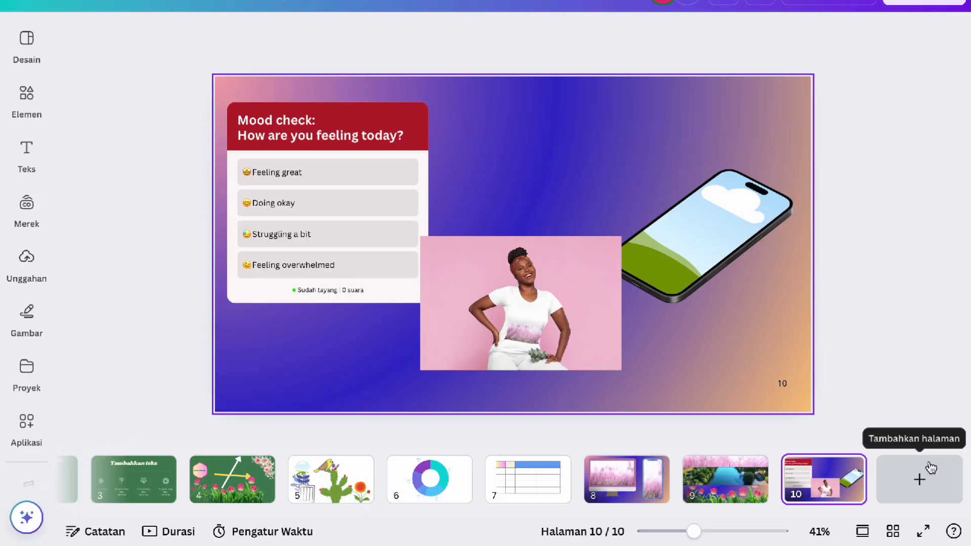
click(921, 471)
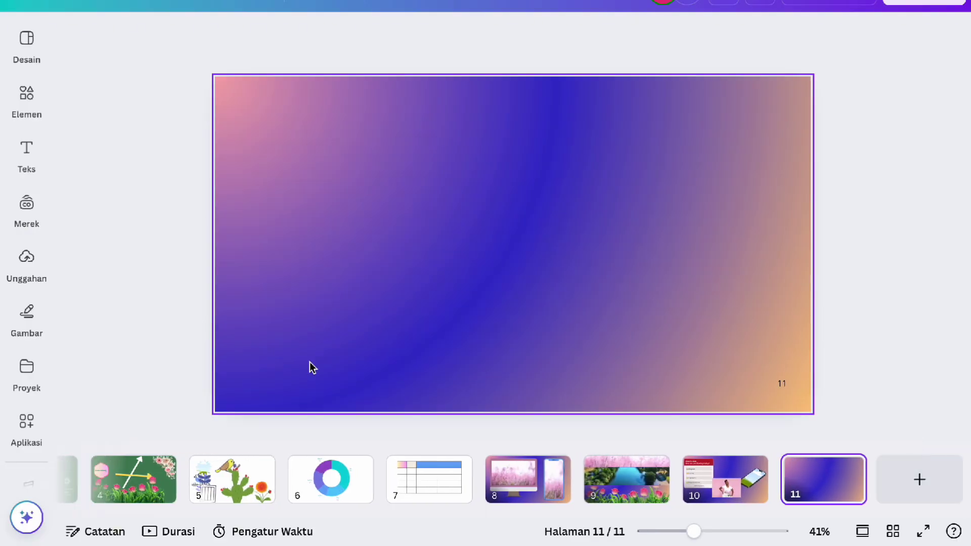
click(26, 150)
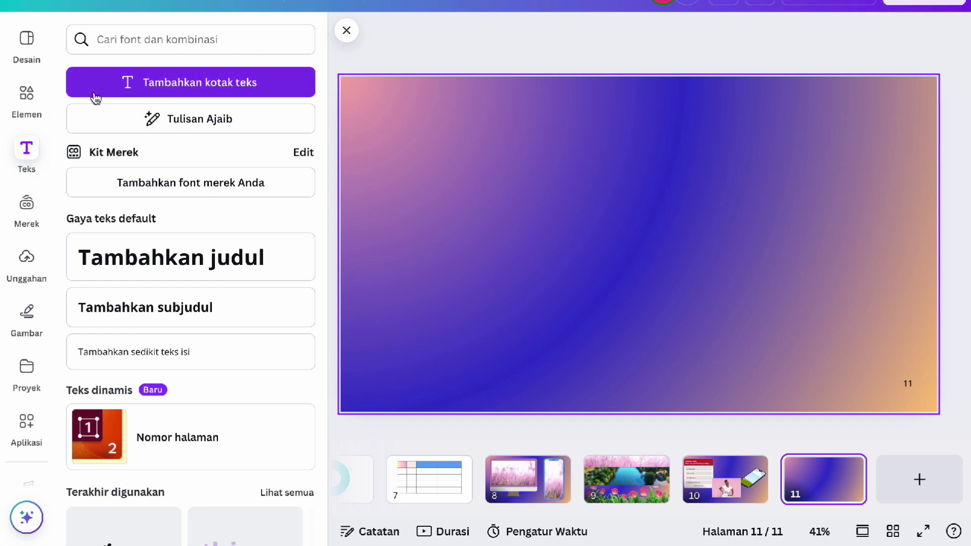
click(190, 84)
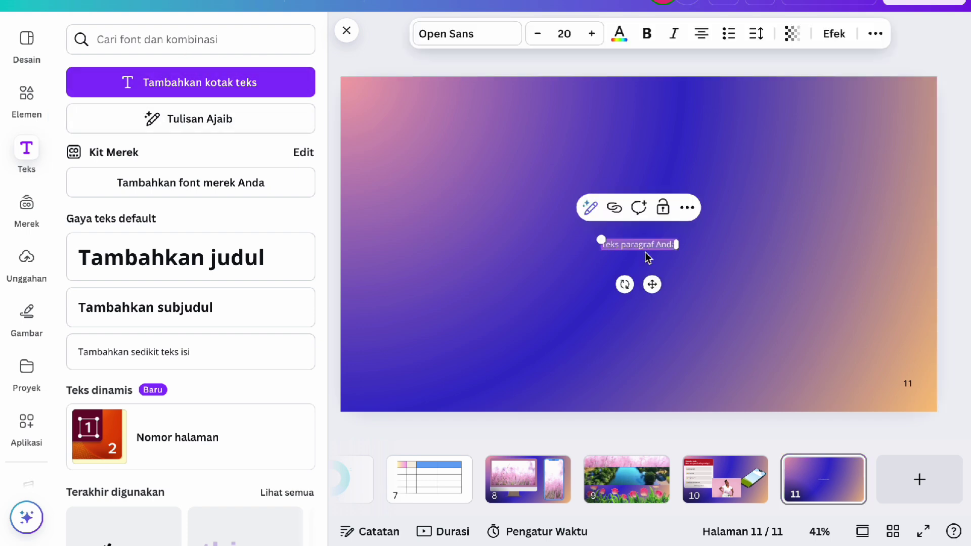
text(Agmnez Glown)
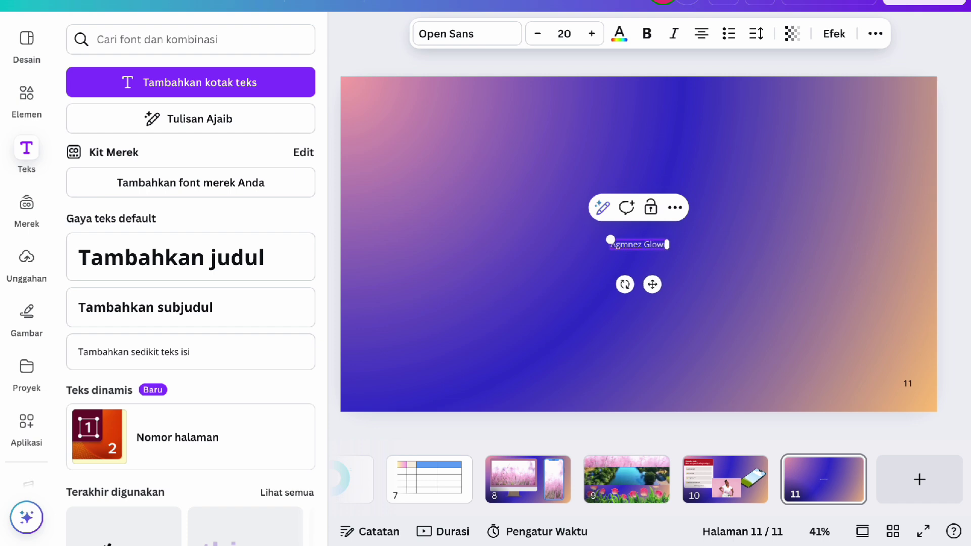
drag(607, 243, 449, 213)
drag(573, 284, 621, 296)
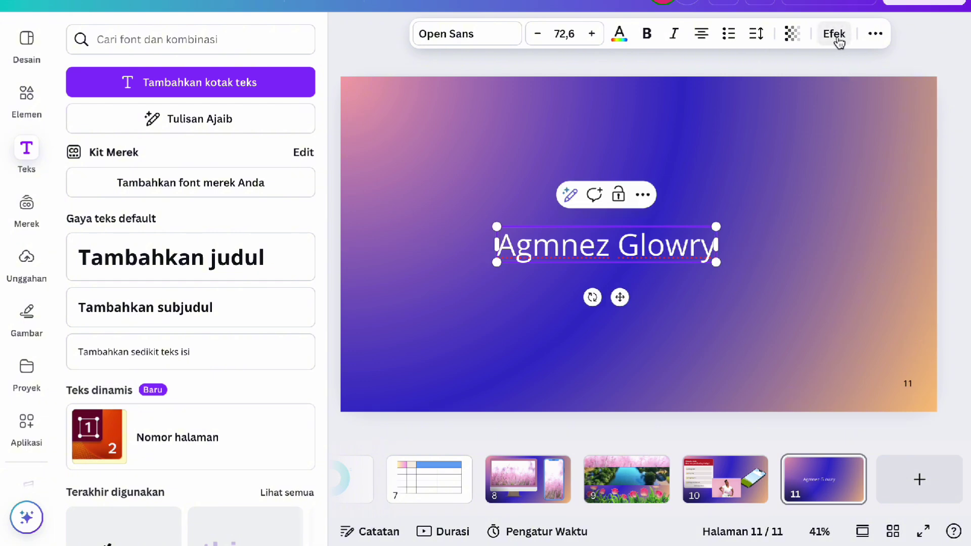
Set the name text's size to 79,6 and its font to Ample Display
click(592, 34)
click(593, 34)
click(592, 35)
click(593, 35)
click(593, 35)
click(592, 35)
click(592, 35)
click(499, 36)
click(239, 222)
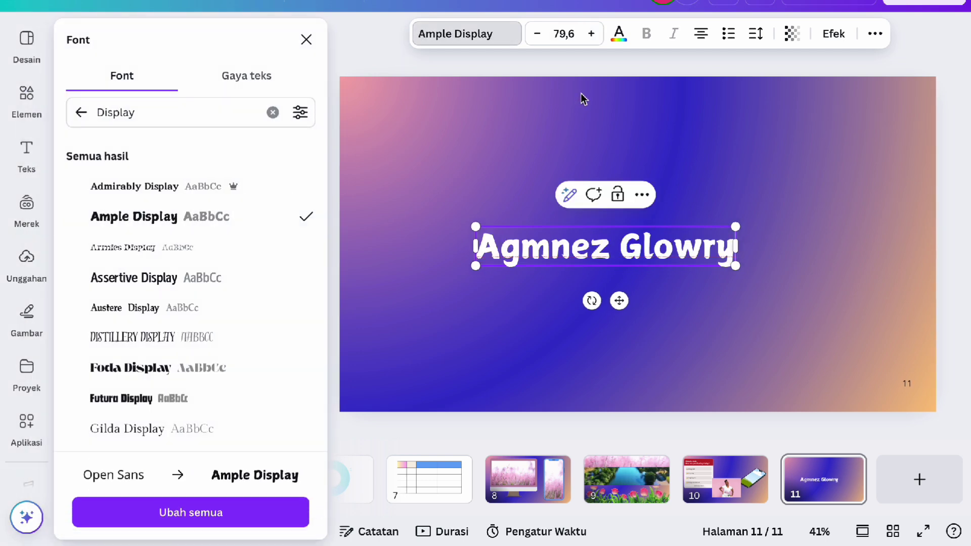